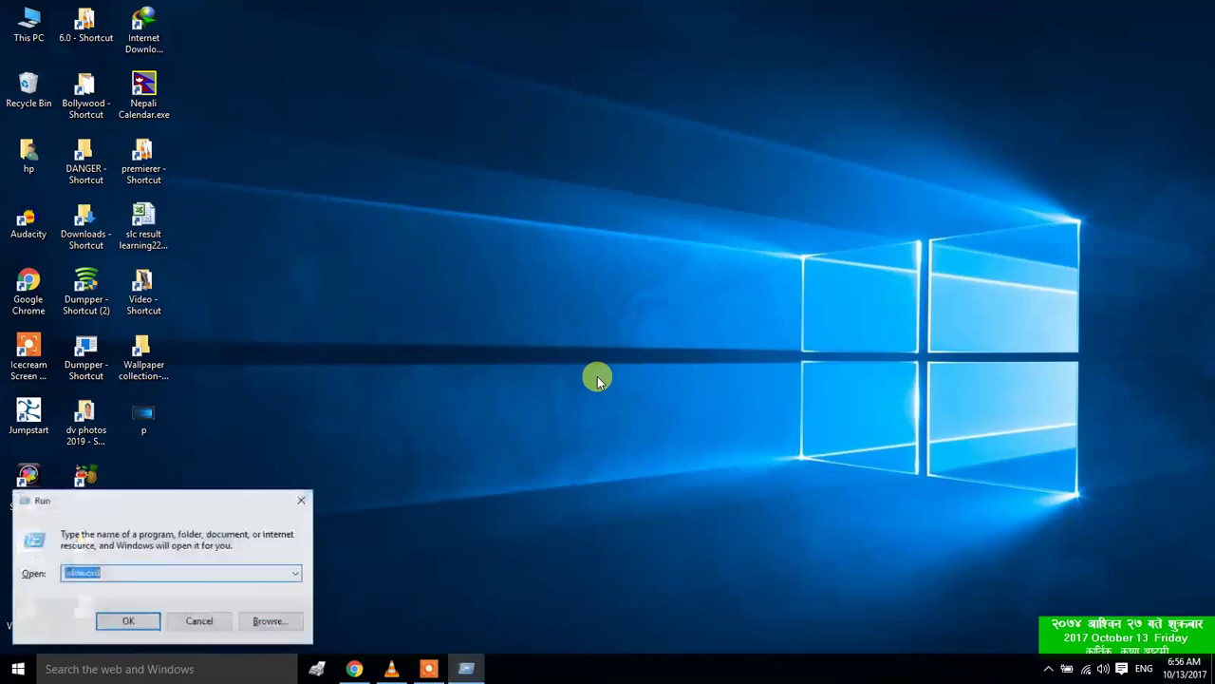
Launch Microsoft Excel with the command excel and maximize its window
text(excel)
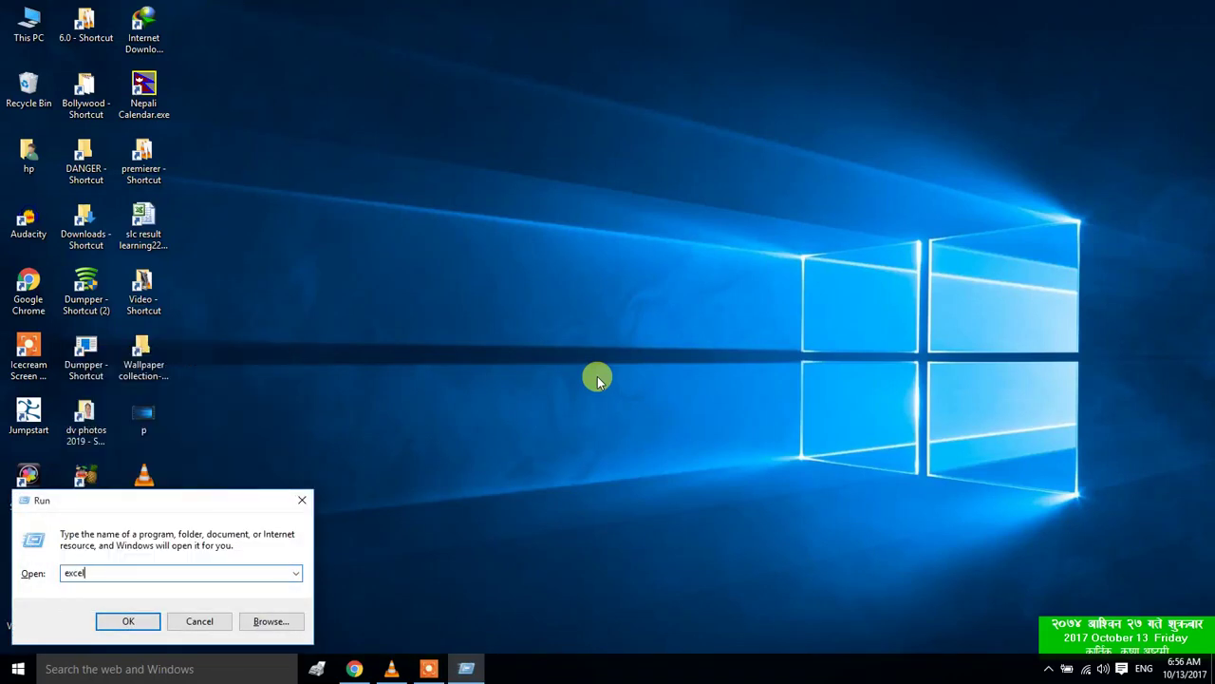
key(Return)
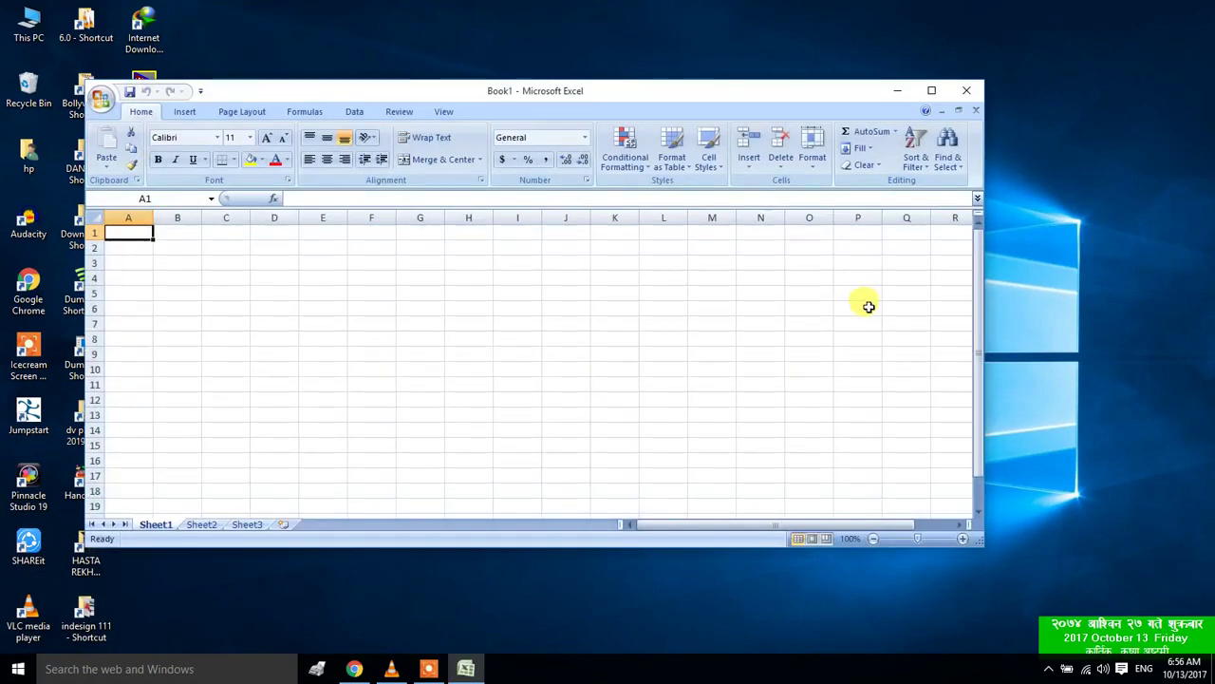
click(931, 91)
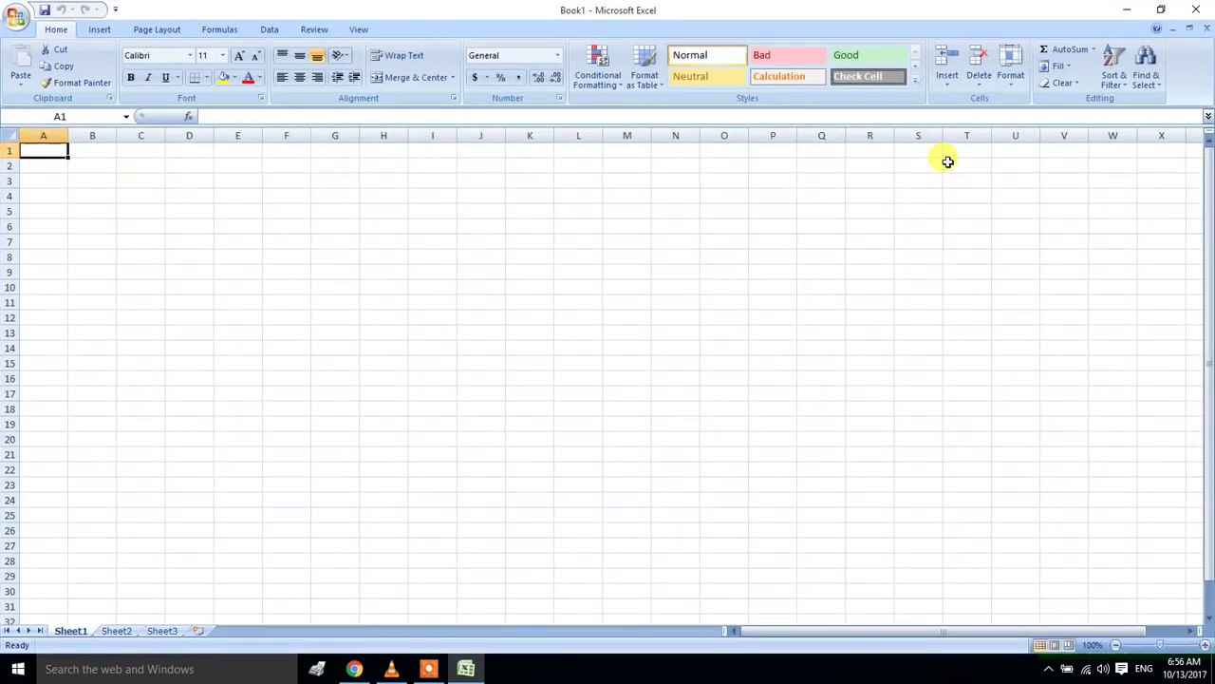
Activate Sheet2 and raise the screen brightness to the maximum
right_click(117, 634)
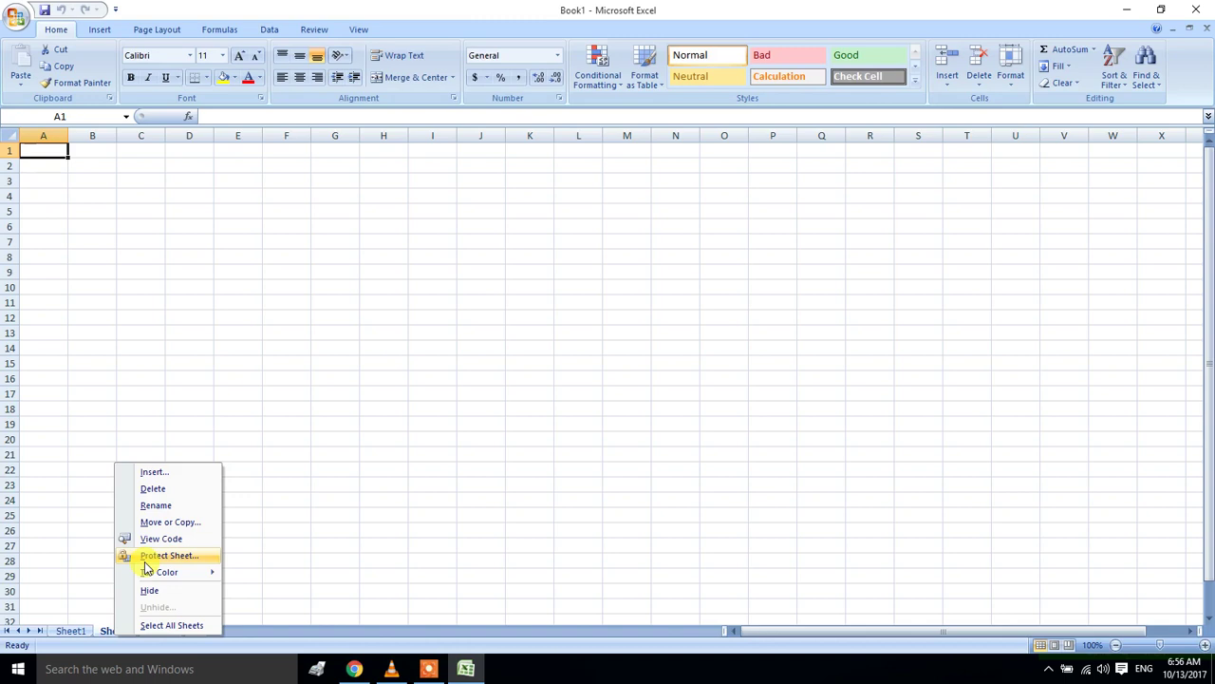
key(XF86MonBrightnessDown)
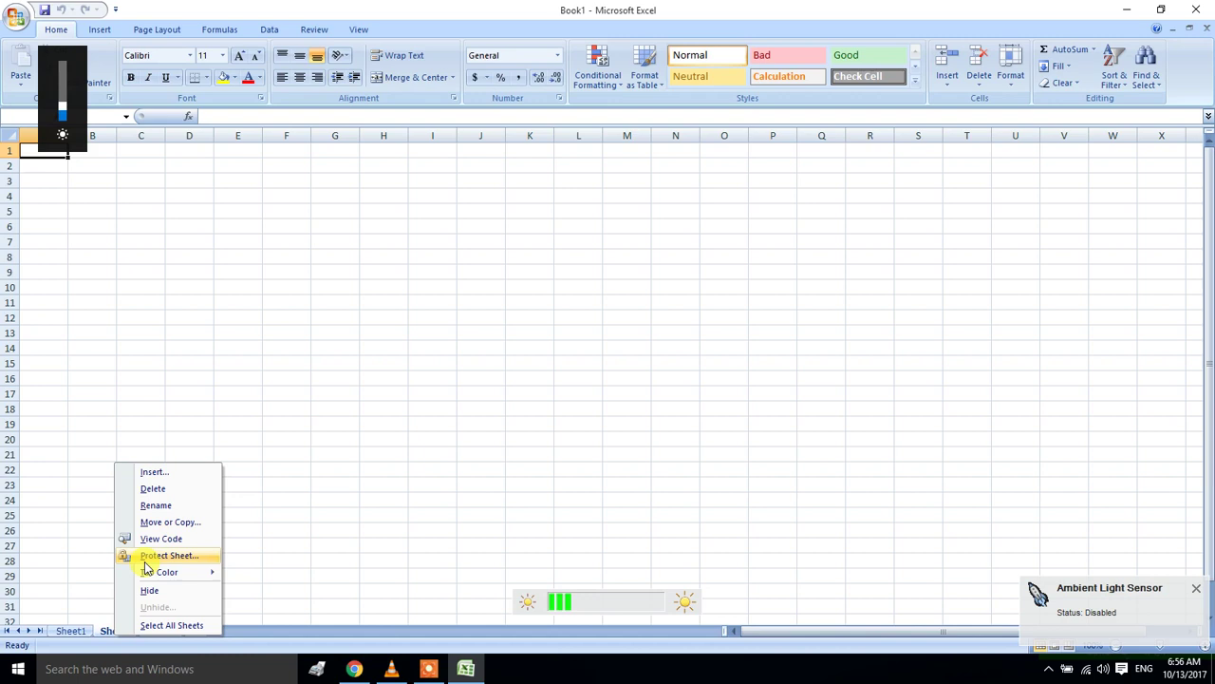
key(XF86MonBrightnessUp)
key(XF86MonBrightnessUp)
key(XF86MonBrightnessUp)
key(XF86MonBrightnessUp)
key(XF86MonBrightnessUp)
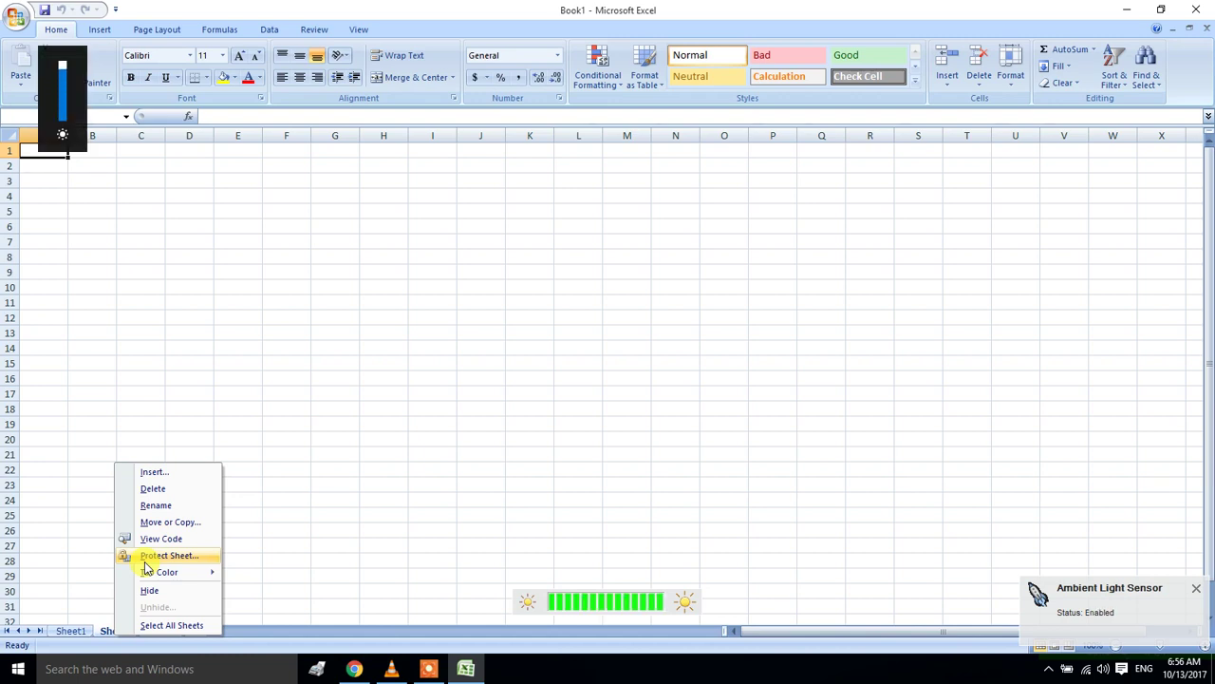
click(313, 374)
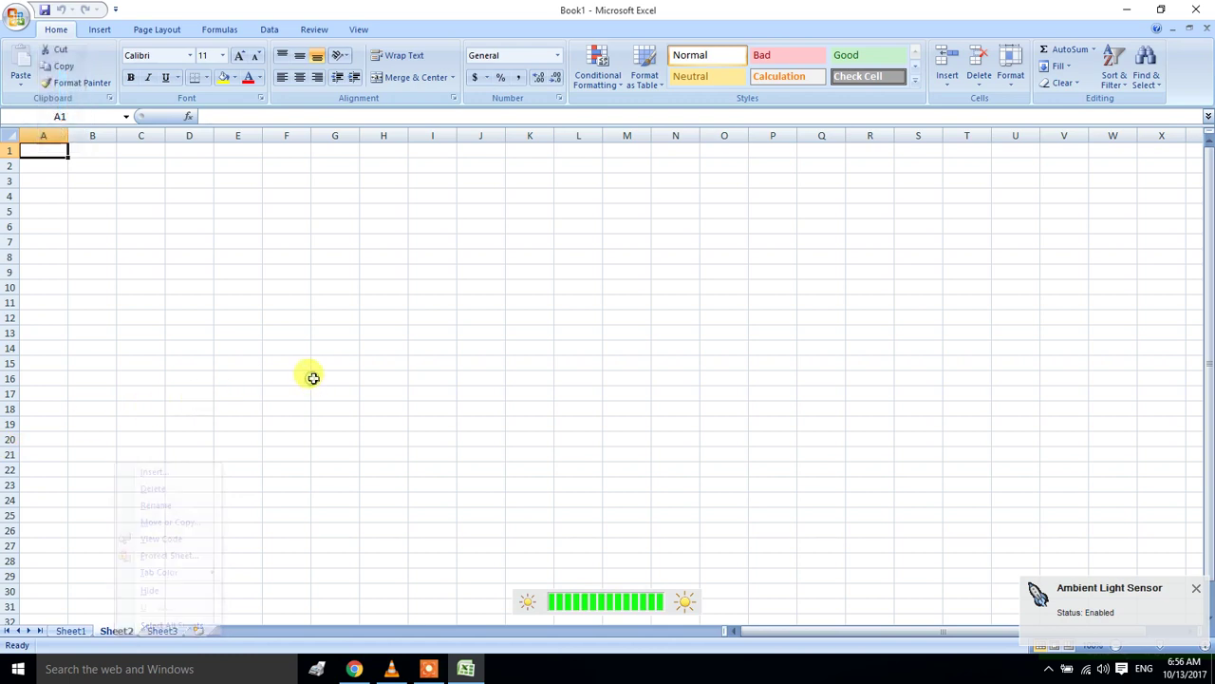
Insert a new worksheet after Sheet3
scroll(845, 276, down, 6)
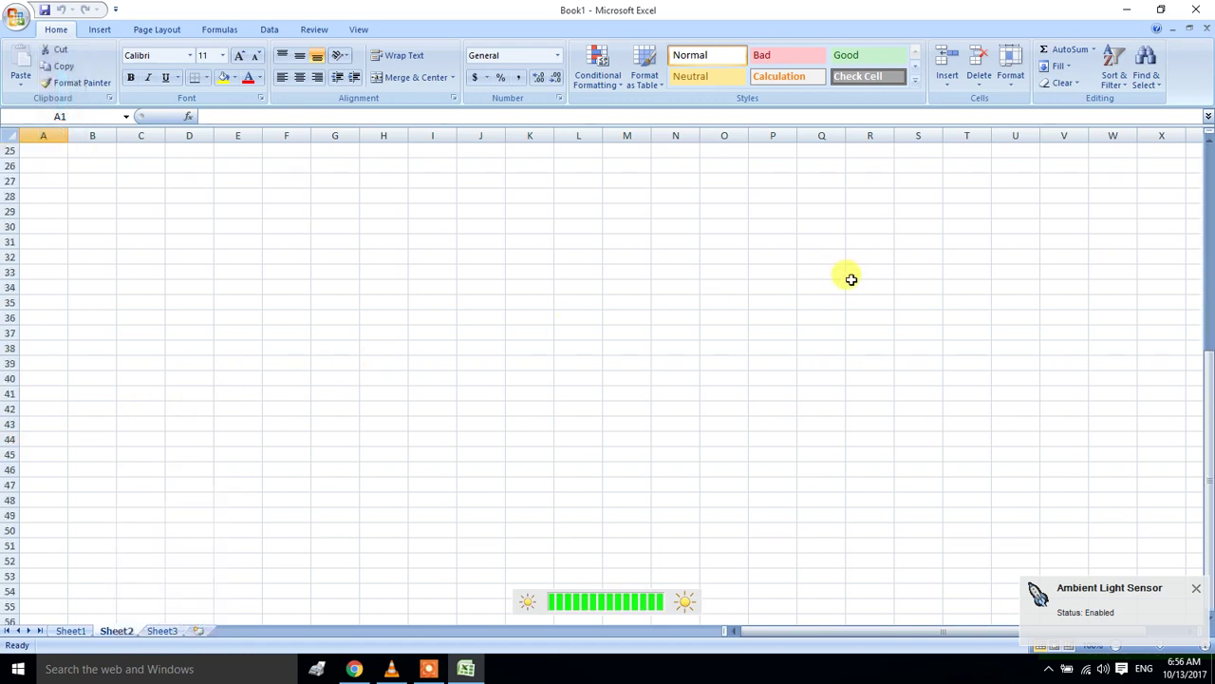
scroll(849, 277, up, 6)
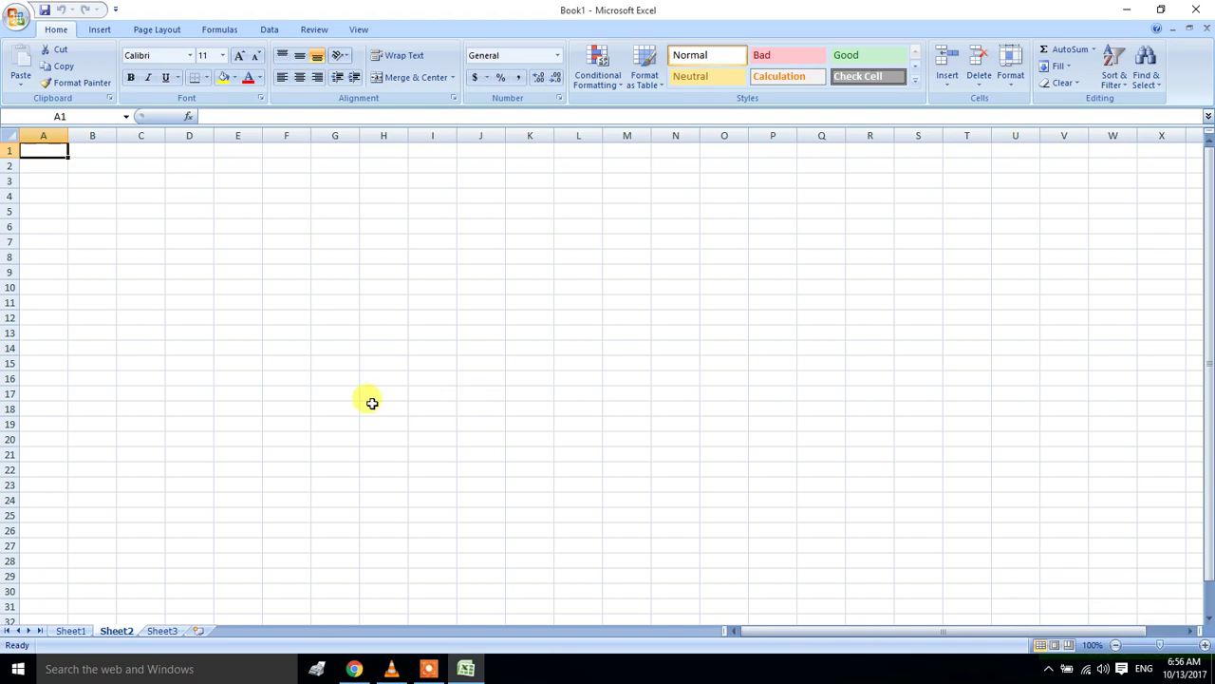
click(199, 634)
click(423, 669)
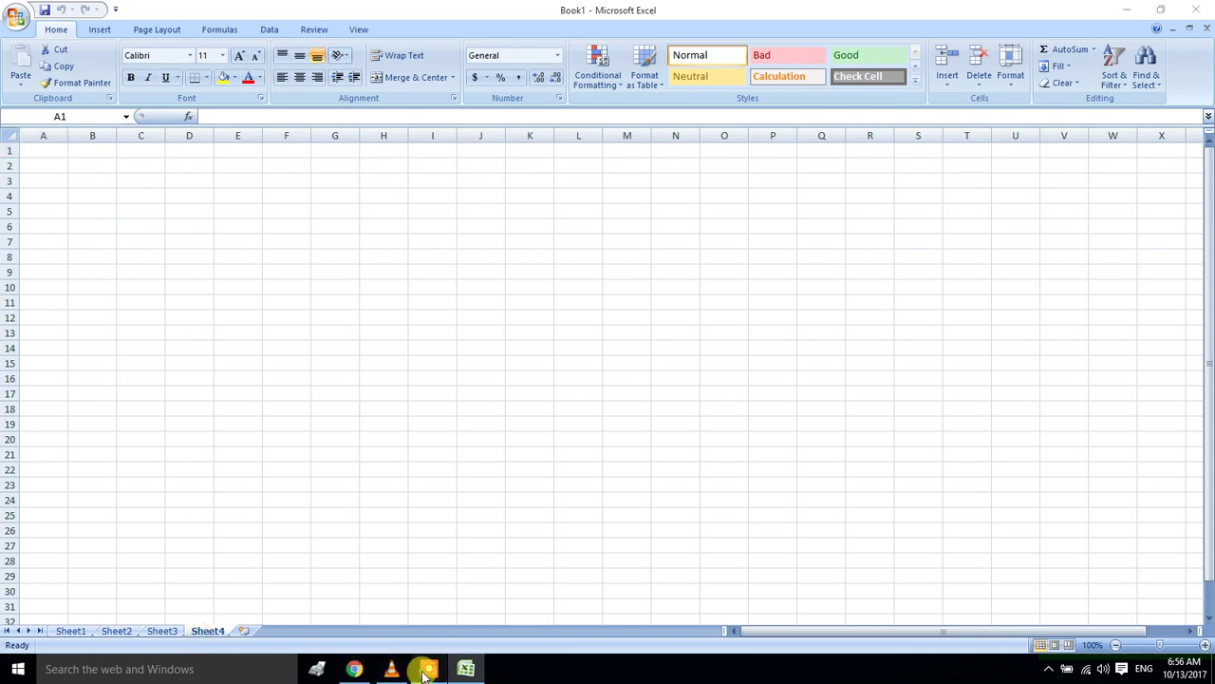
mouse_move(1176, 643)
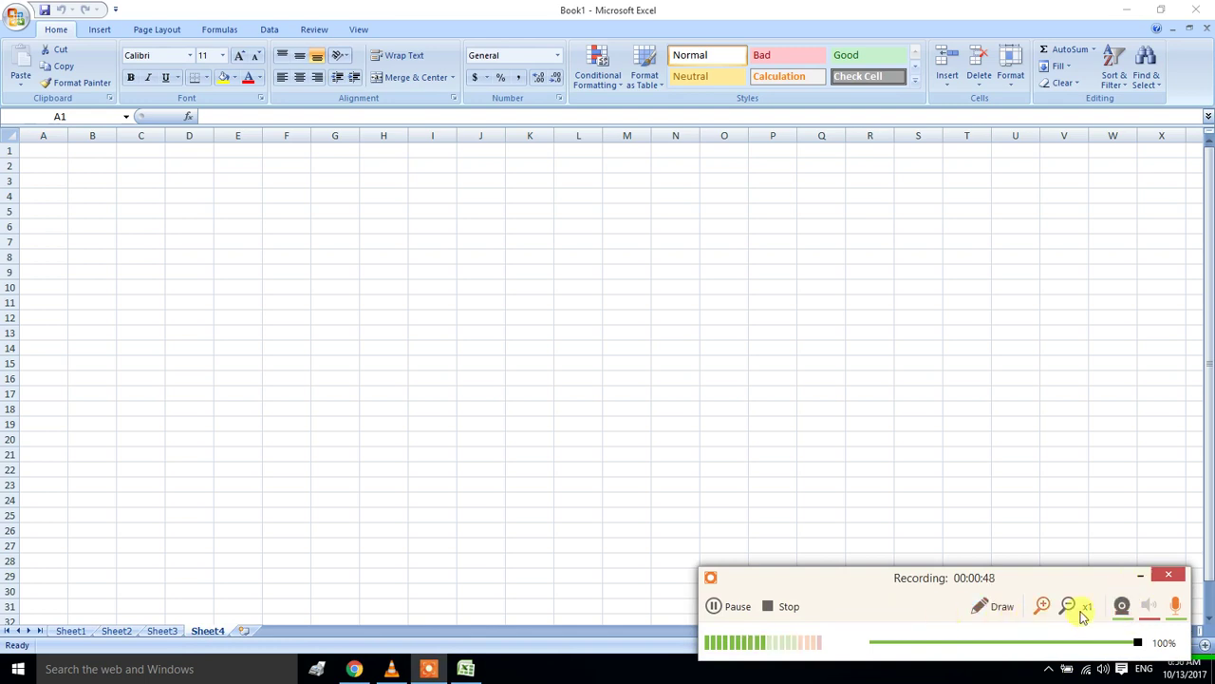
click(1123, 608)
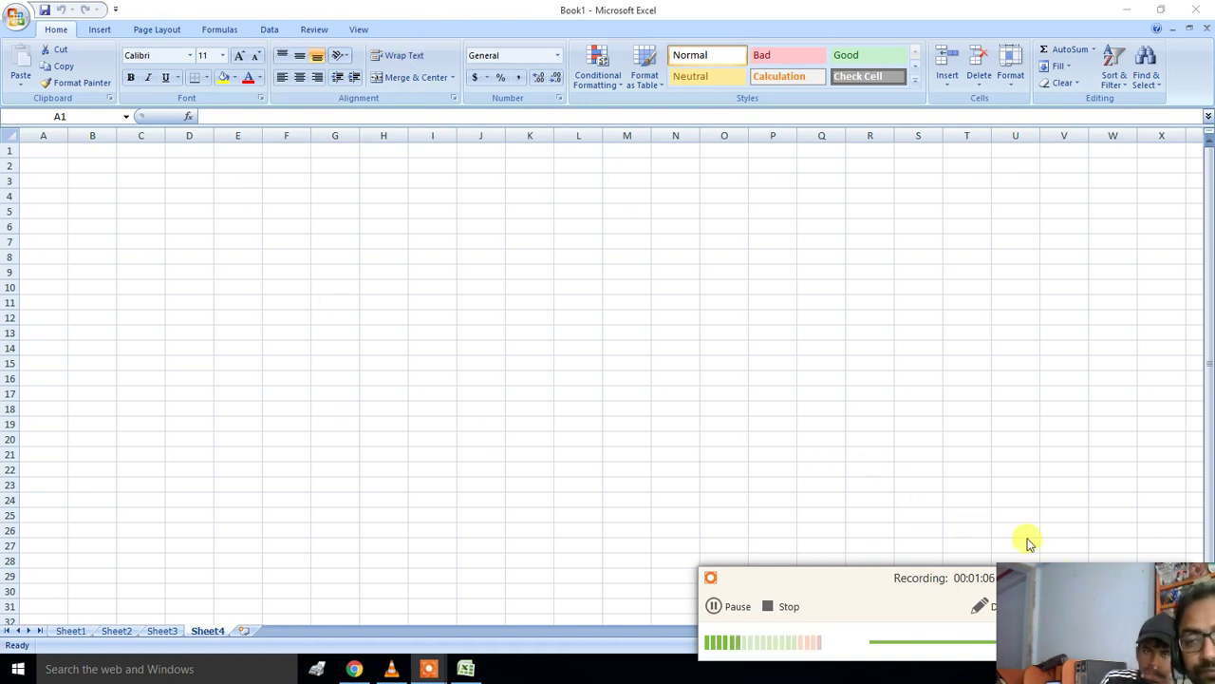
drag(1099, 578, 1089, 250)
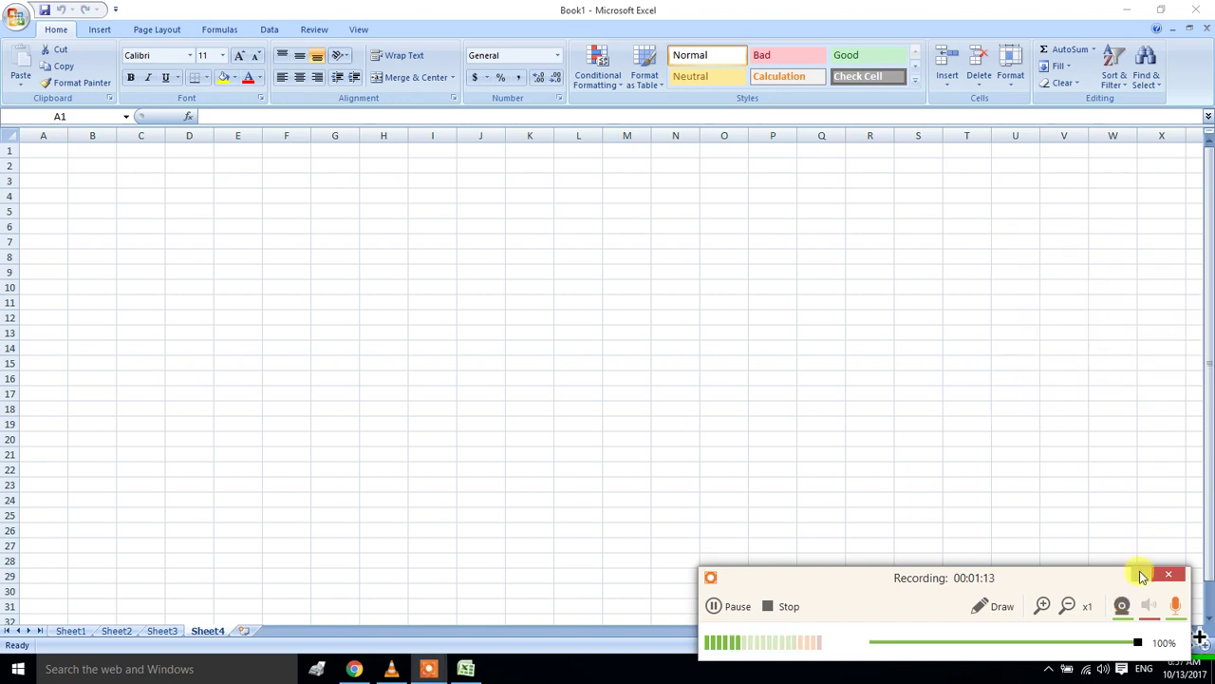
click(1142, 577)
click(567, 270)
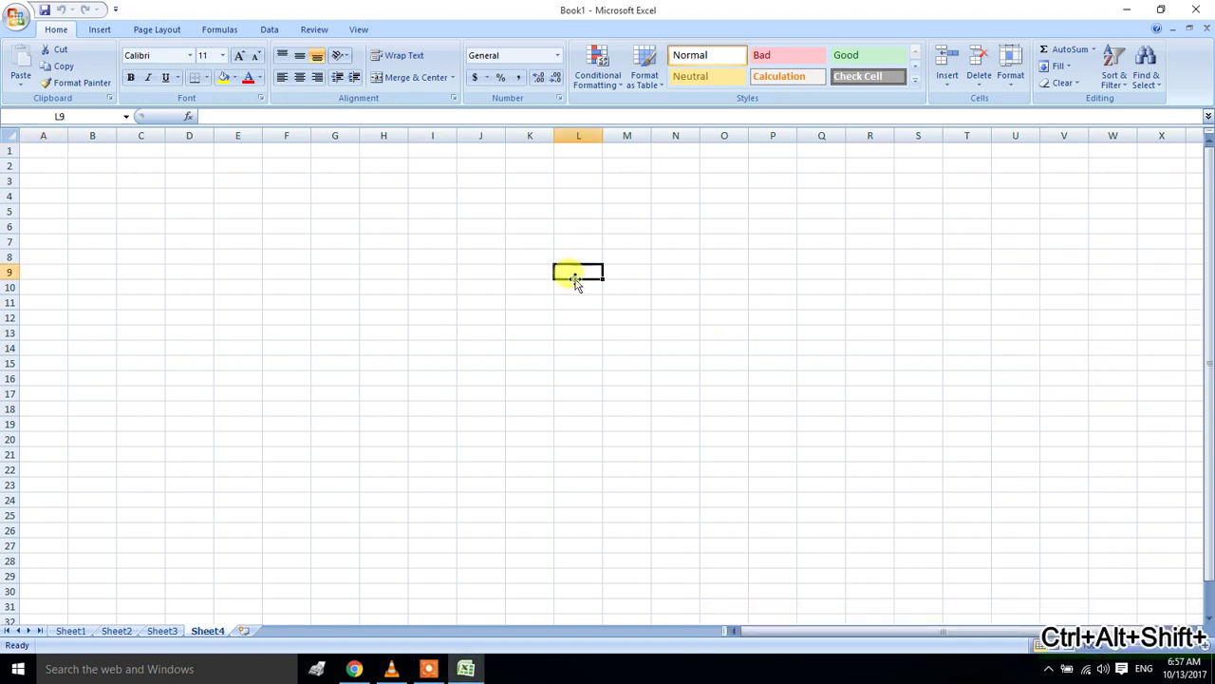
Add another worksheet in front of Sheet1 and rename it asdasd
click(253, 631)
mouse_move(251, 629)
mouse_down()
mouse_move(190, 608)
mouse_move(82, 634)
mouse_up()
double_click(81, 638)
text(asdasd)
key(Return)
Set the tab color of Sheet1 to red
right_click(114, 631)
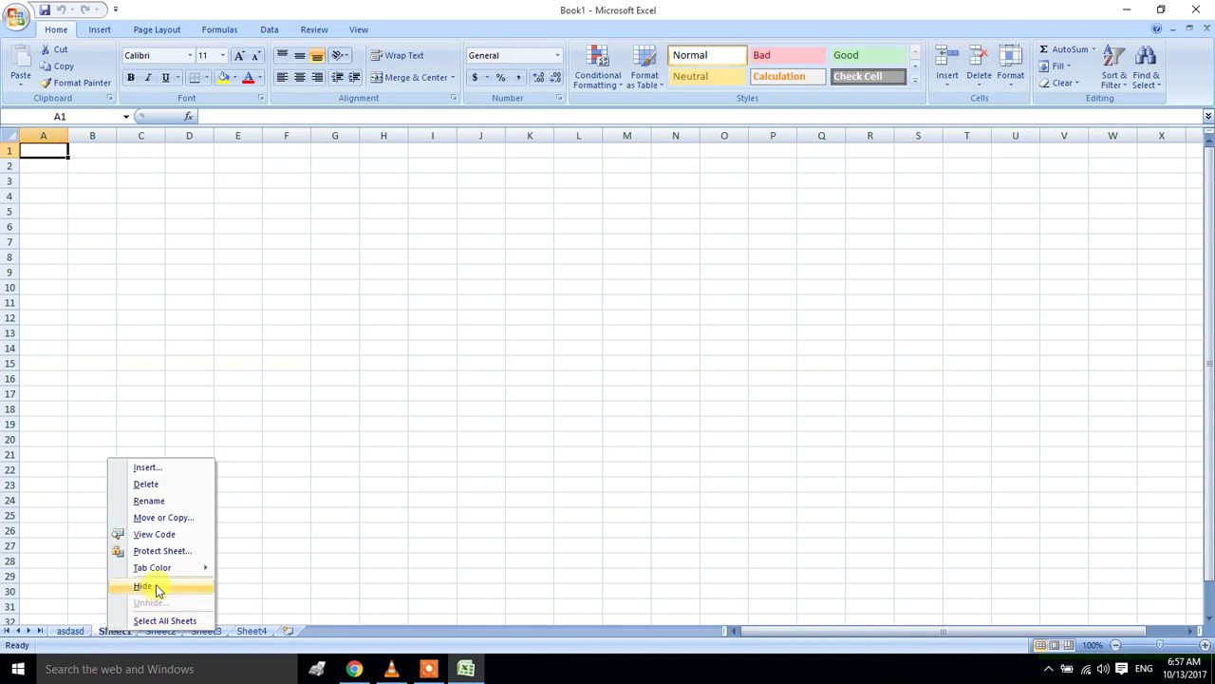
mouse_move(162, 567)
click(239, 602)
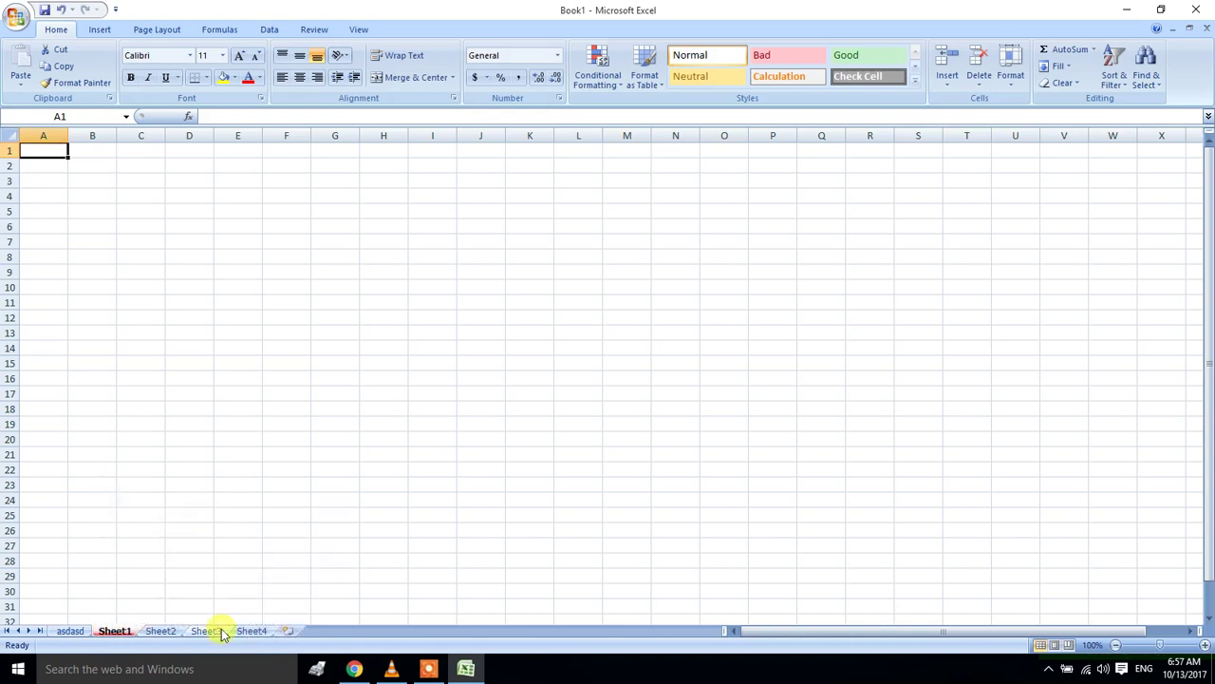
Create a copy of Sheet3 in the same workbook, placed before Sheet4
right_click(204, 631)
click(267, 521)
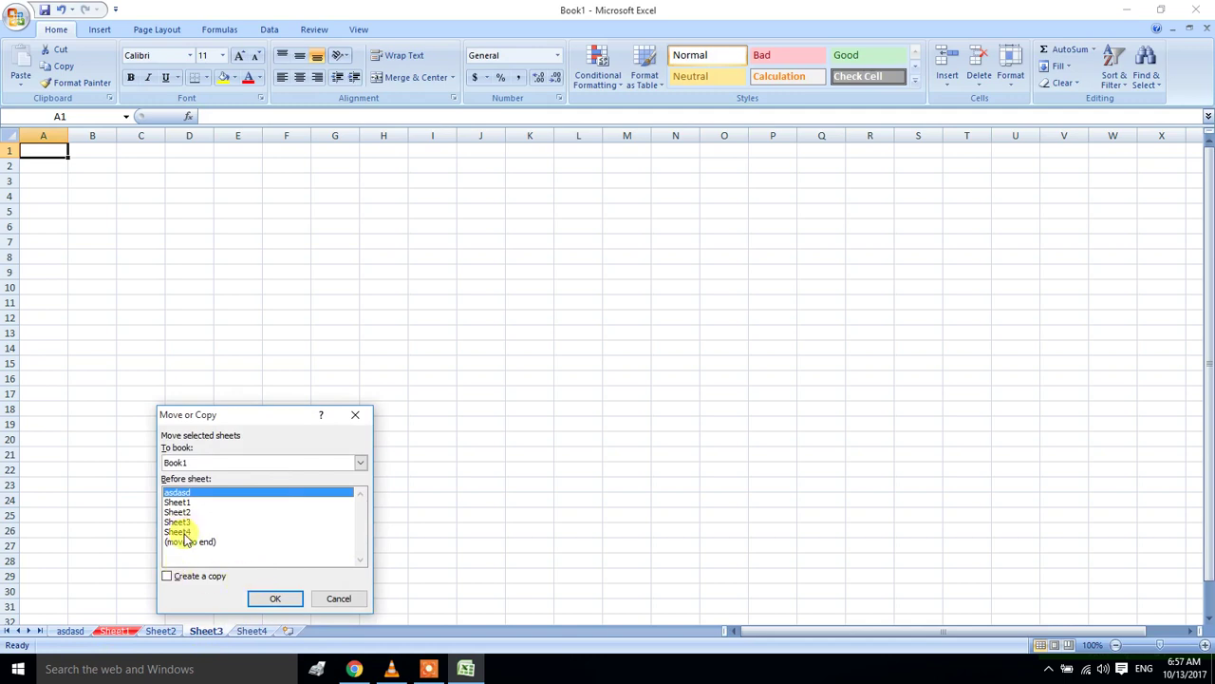
click(185, 534)
click(169, 575)
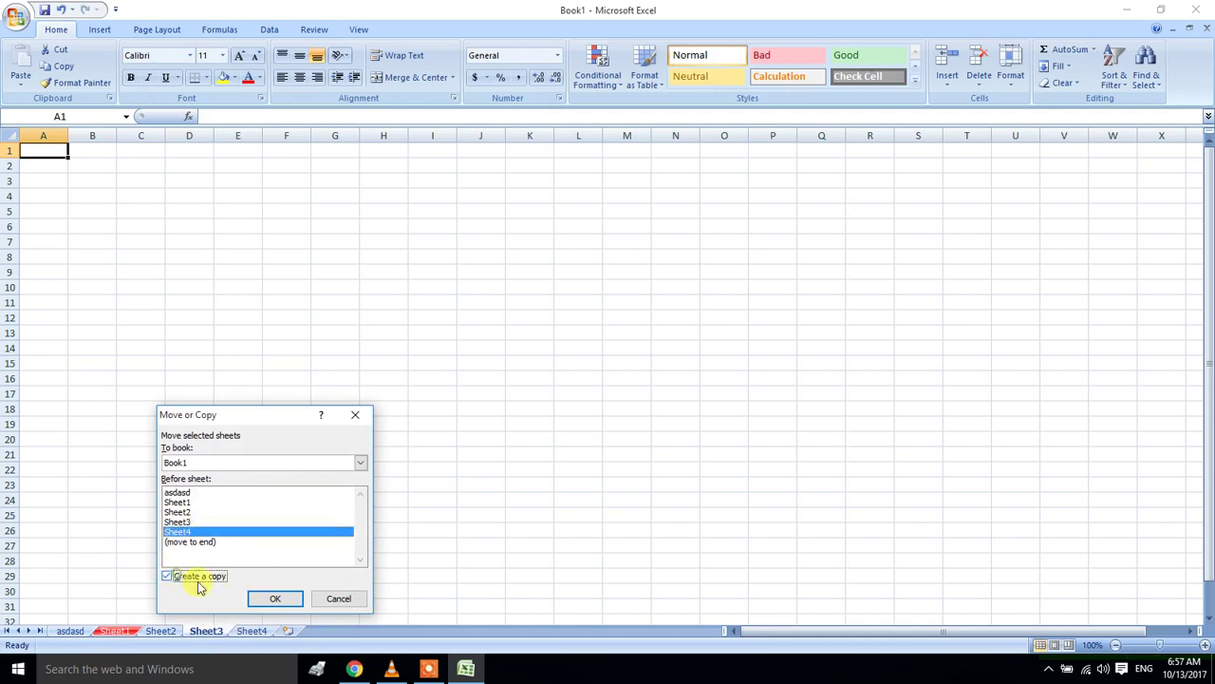
click(271, 598)
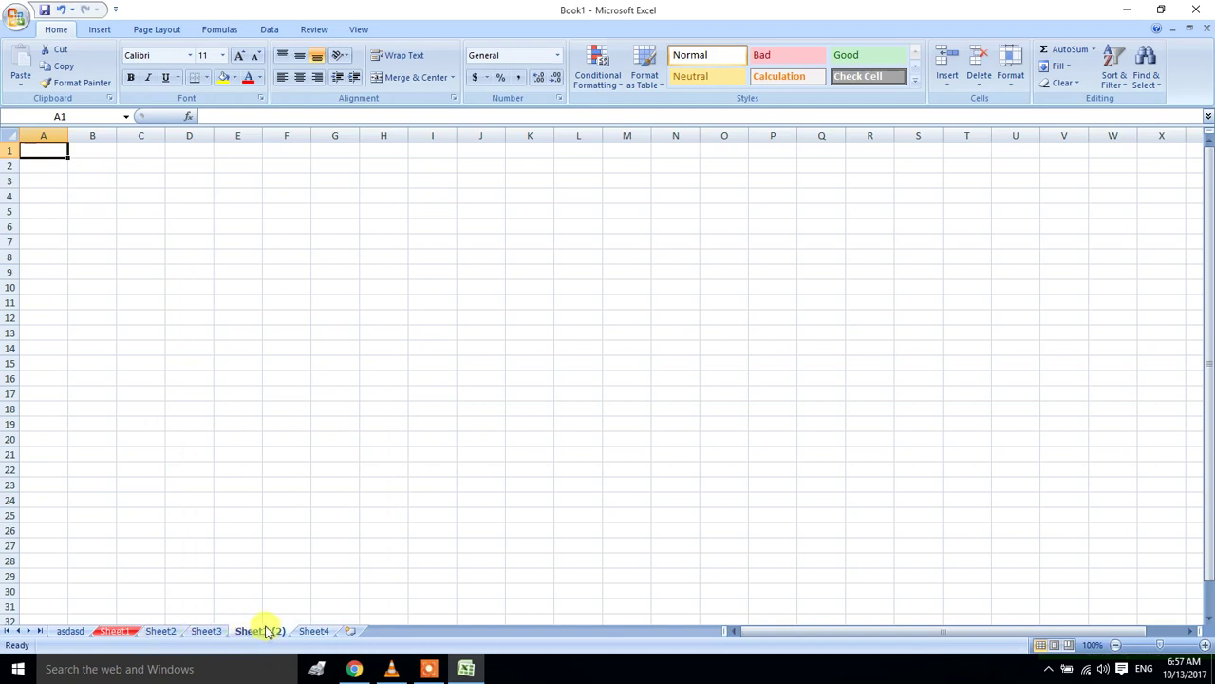
Select all cells of the copied sheet and enlarge the formula bar to two lines
click(248, 344)
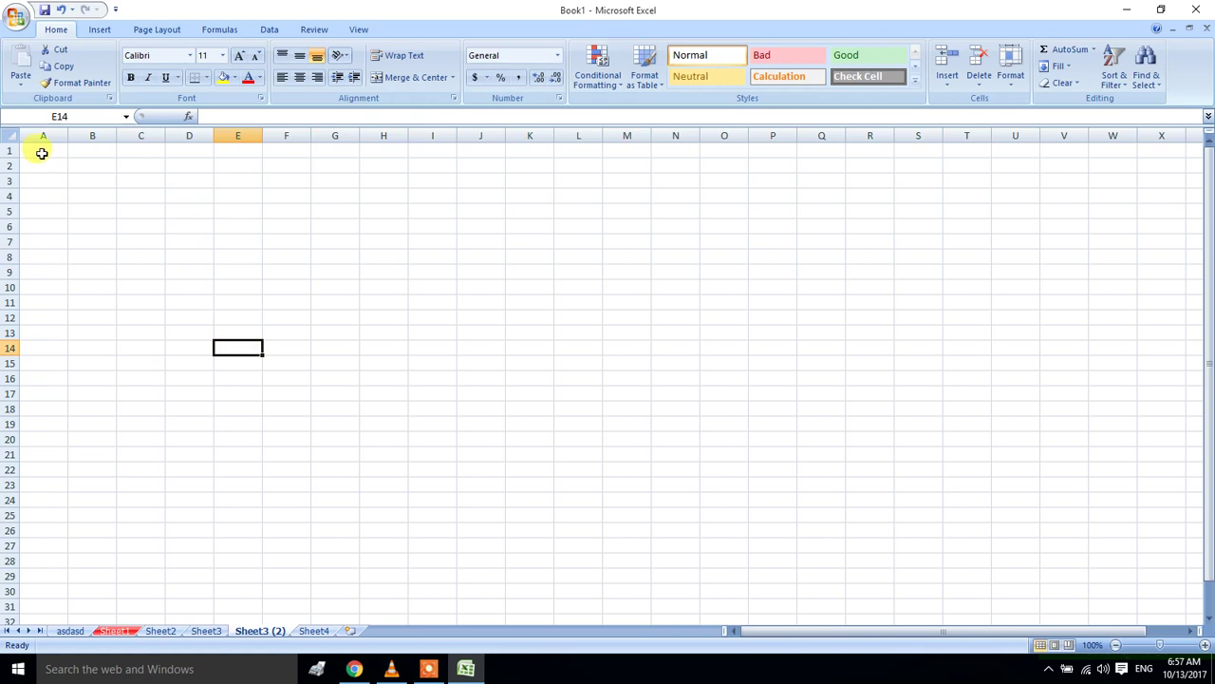
click(16, 137)
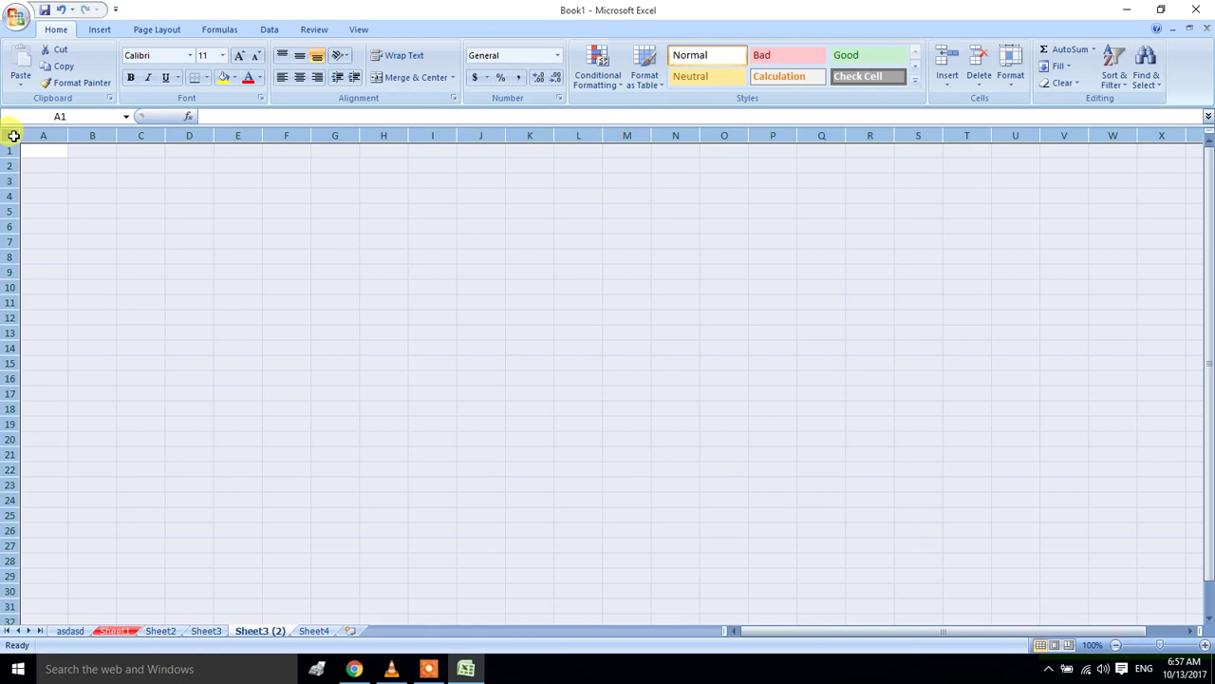
click(16, 139)
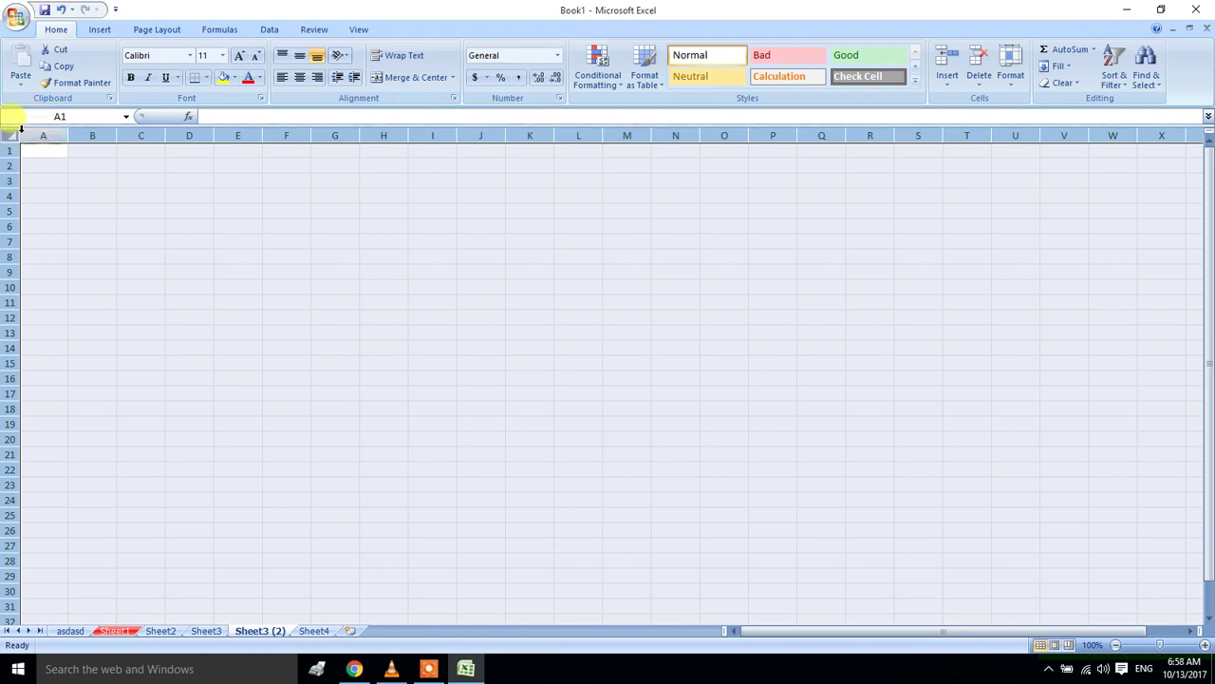
drag(21, 125, 19, 141)
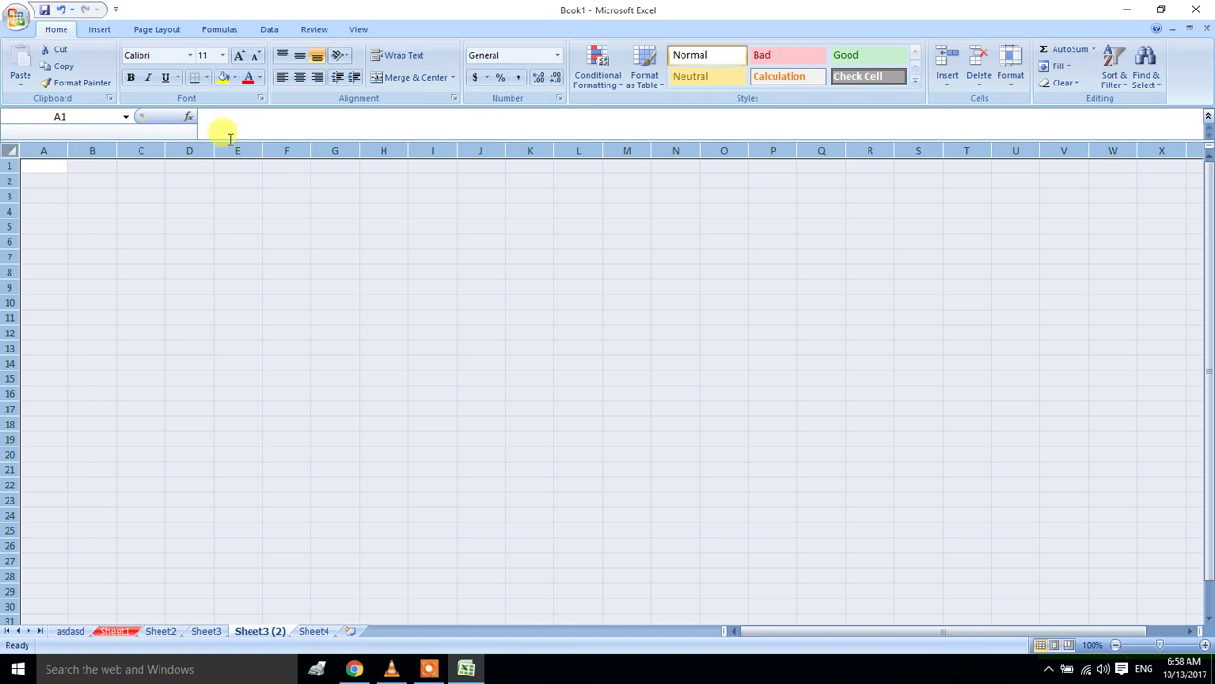
Select cells F9, E6, D4 and C2 one after another to check the displayed cell addresses
click(299, 285)
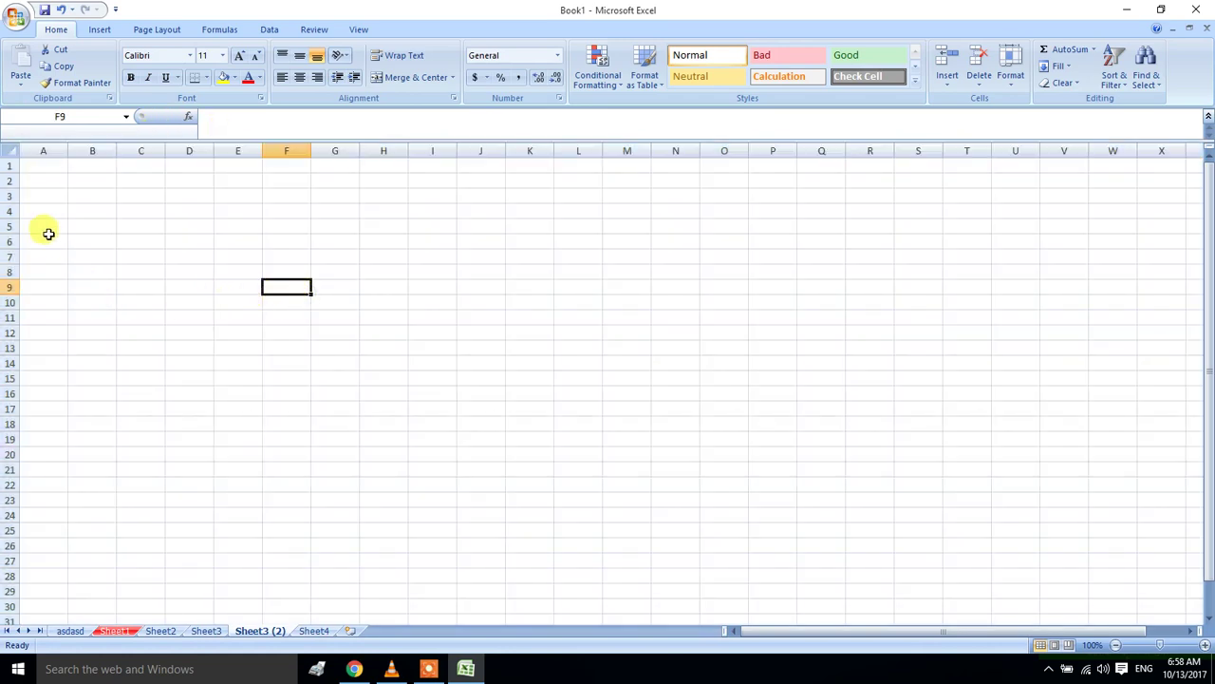
click(254, 243)
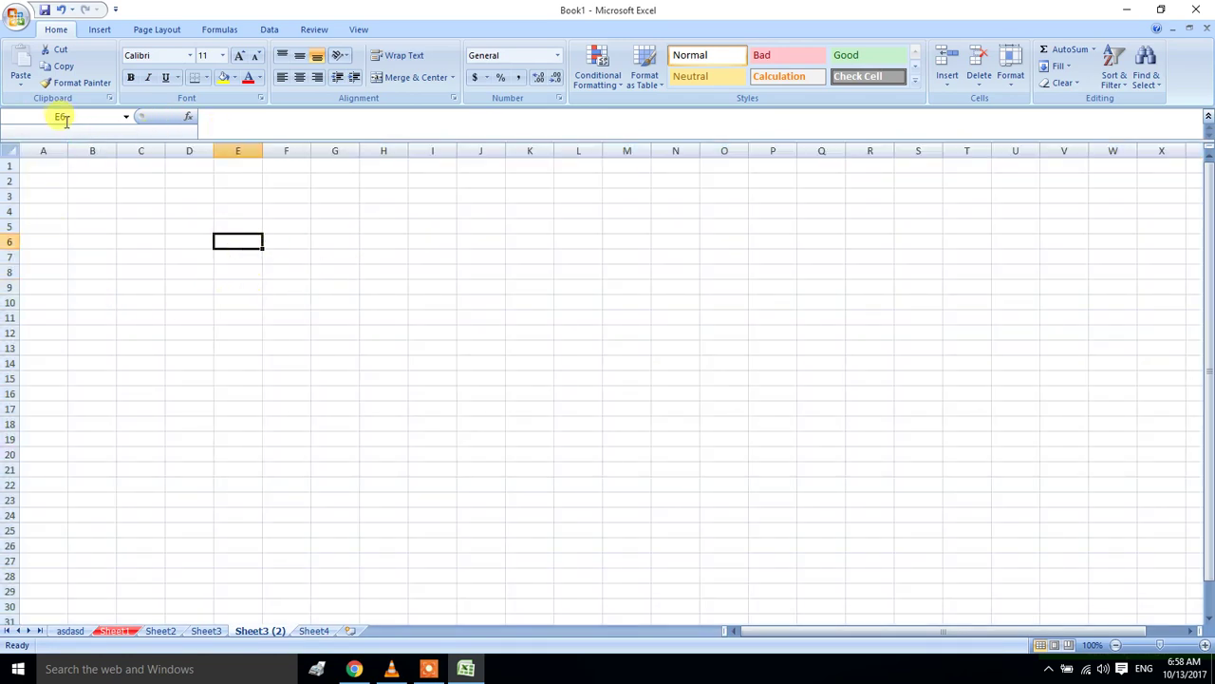
click(167, 217)
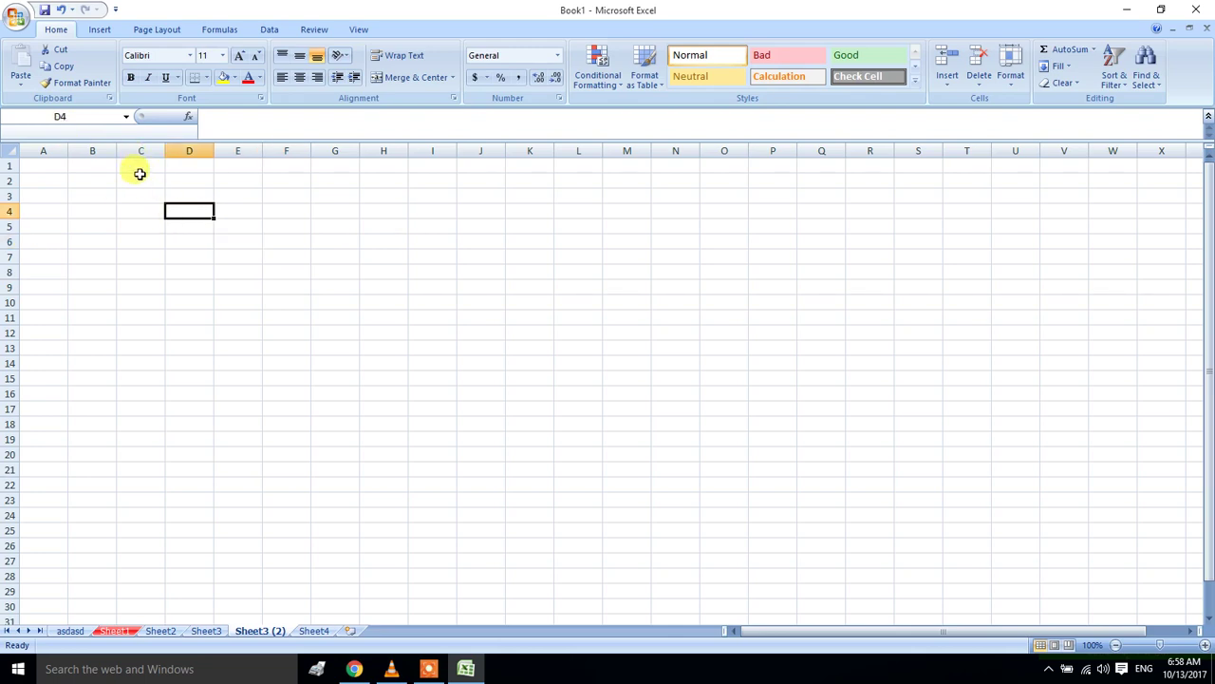
click(140, 177)
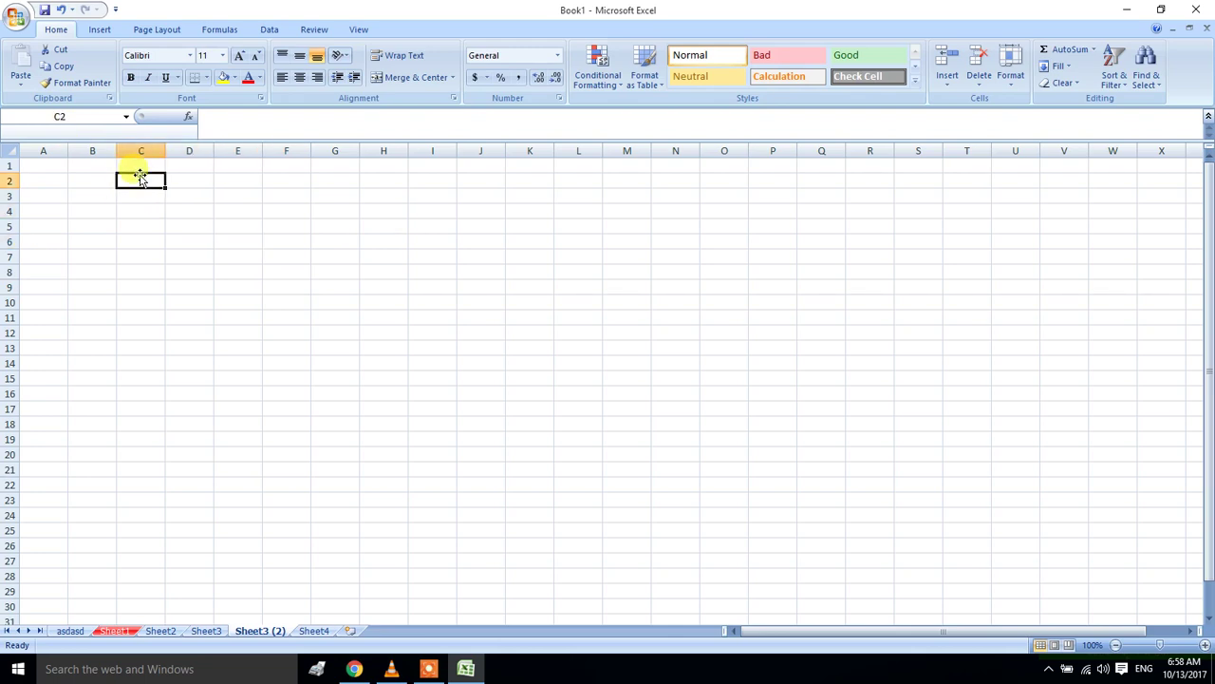
Go to cell D5 by entering its cell address
click(39, 115)
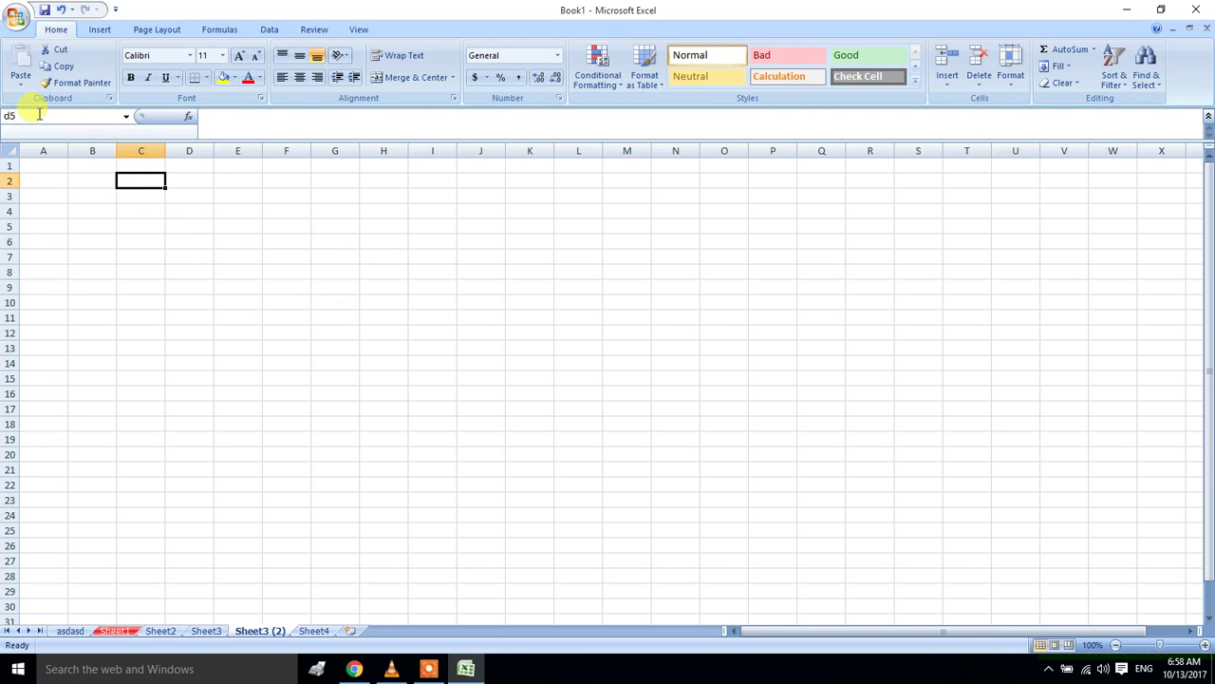
text(d5)
key(Return)
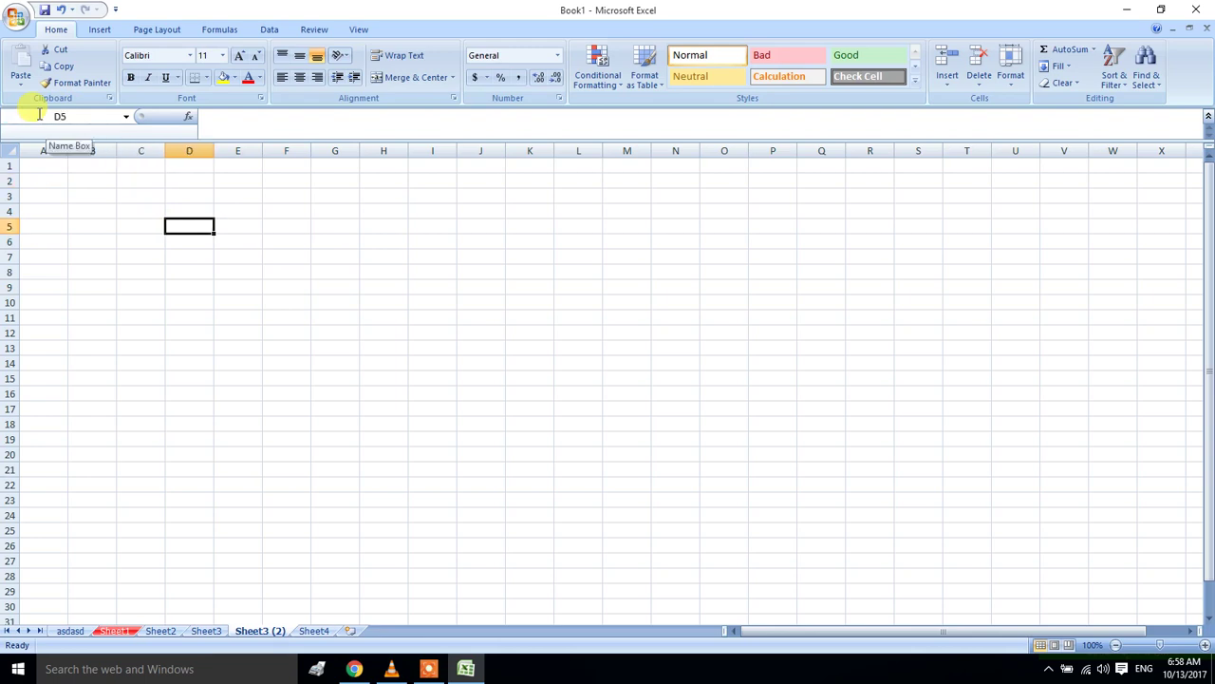
click(39, 115)
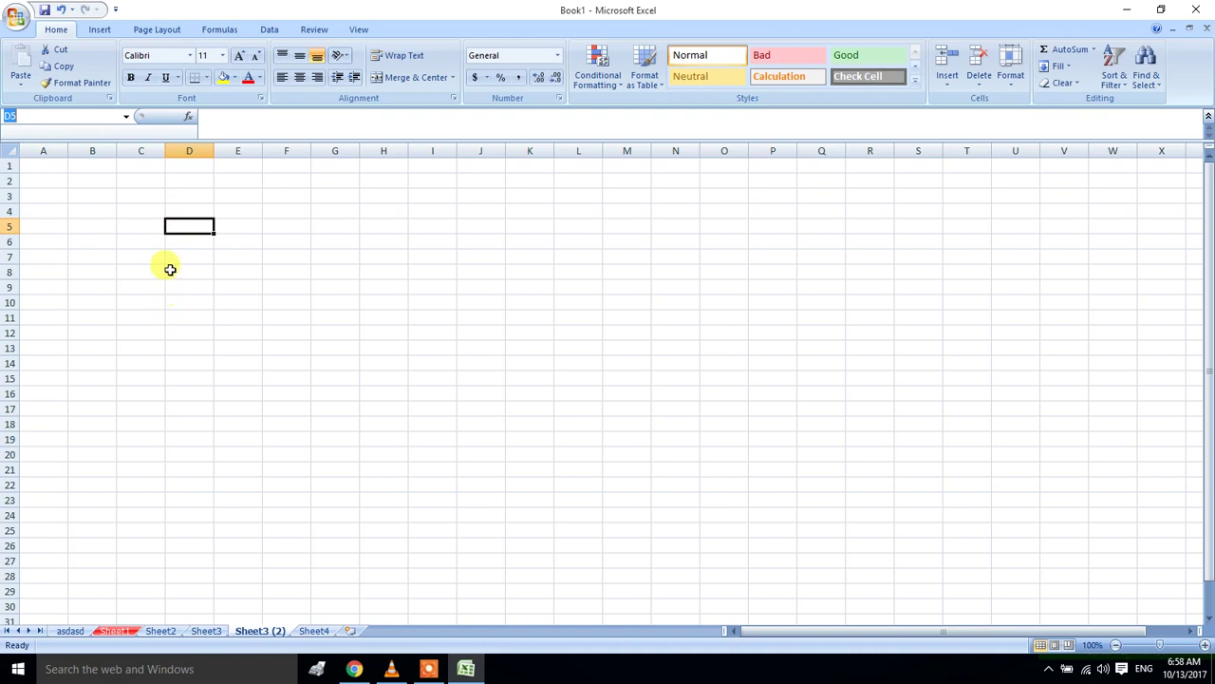
Widen columns D and E to roughly twice the default column width
drag(211, 152, 282, 153)
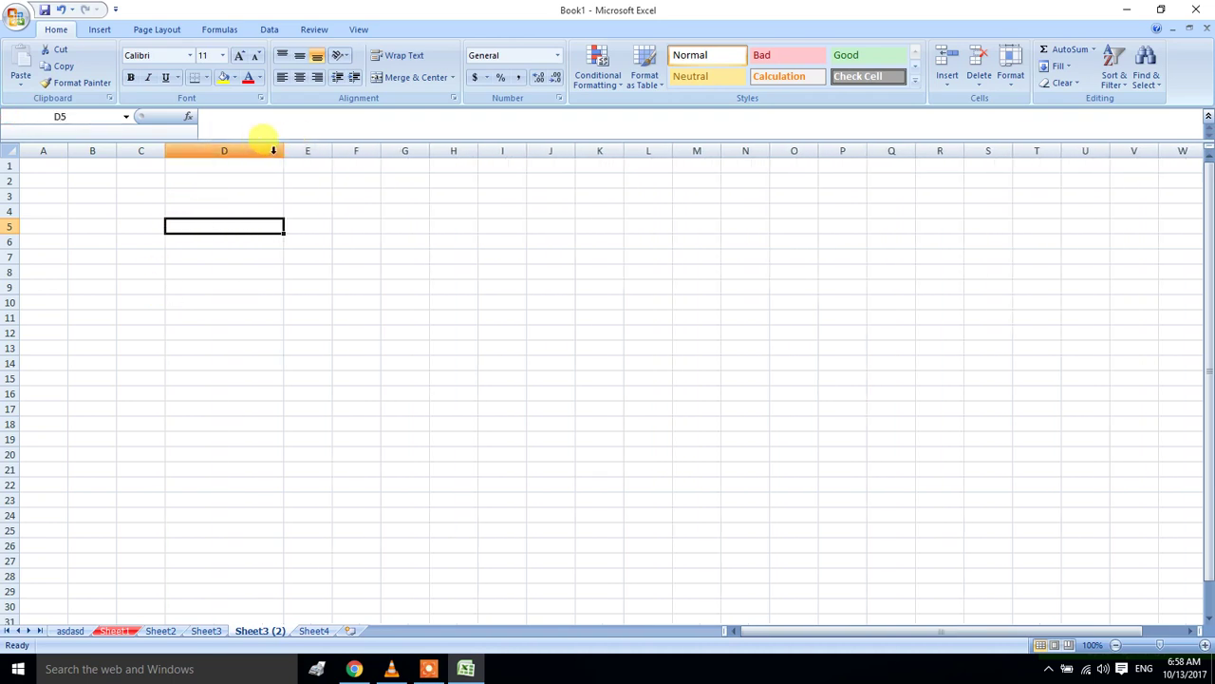
drag(285, 150, 371, 150)
Collapse rows 8 to 10 and make rows 7 and 11 about twice the default height
drag(16, 232, 10, 189)
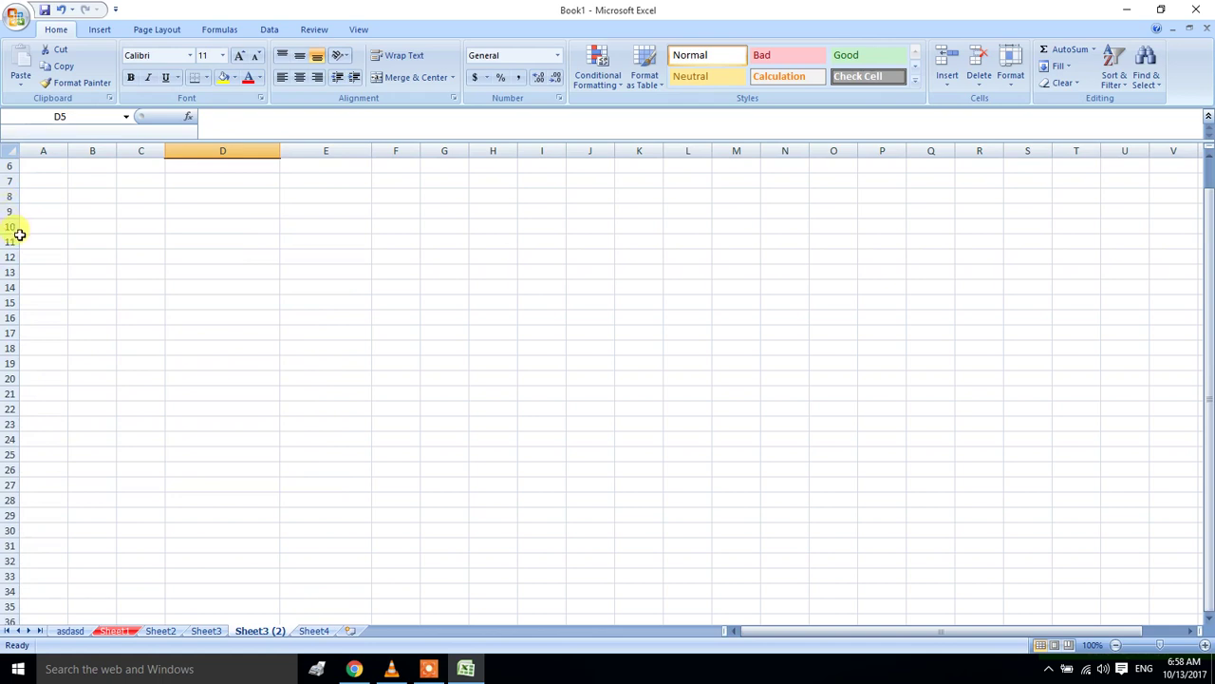
drag(17, 233, 19, 177)
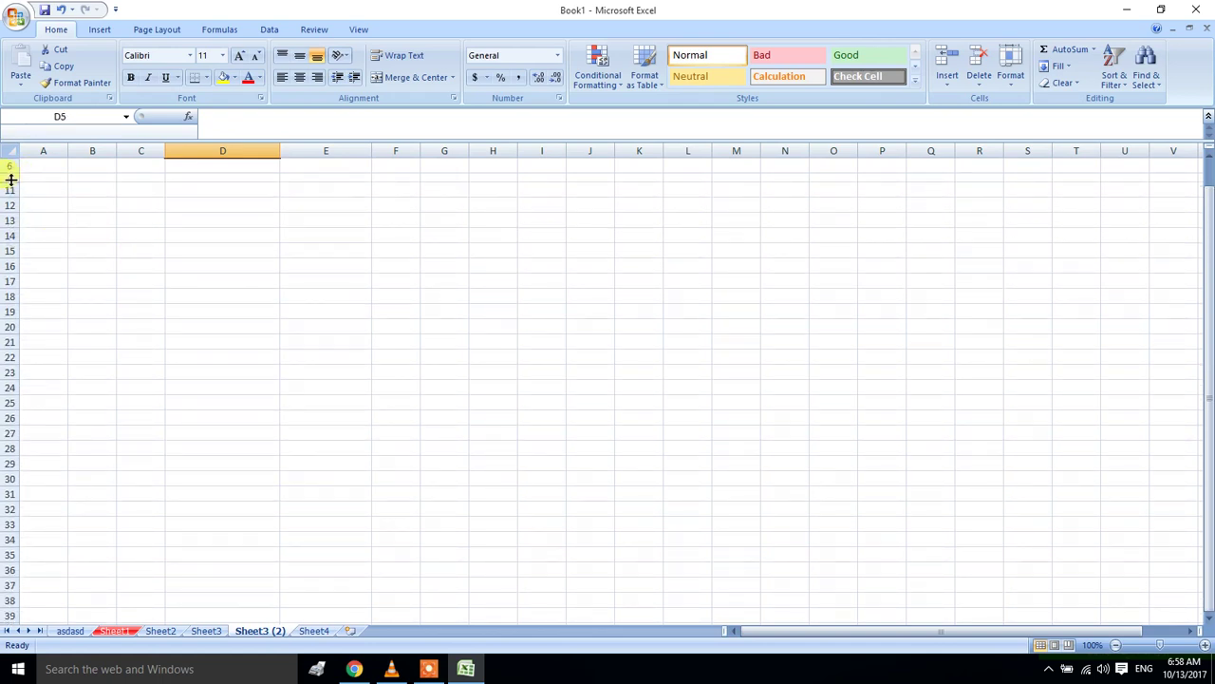
drag(7, 183, 10, 218)
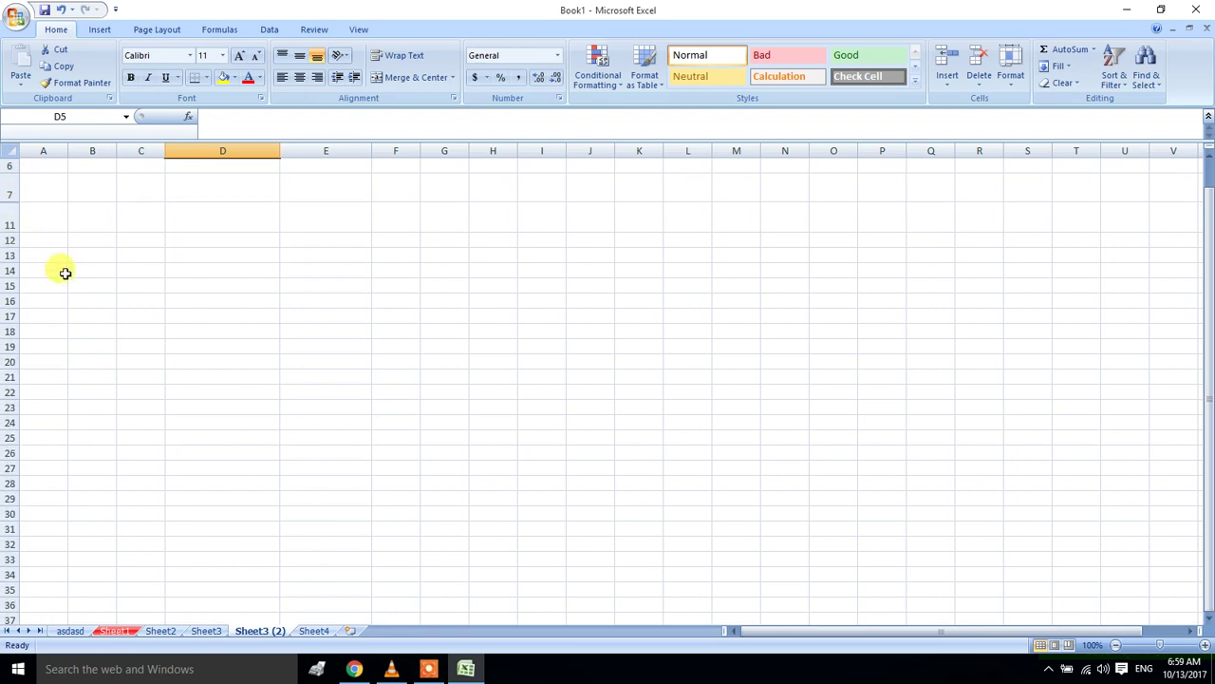
drag(47, 168, 54, 252)
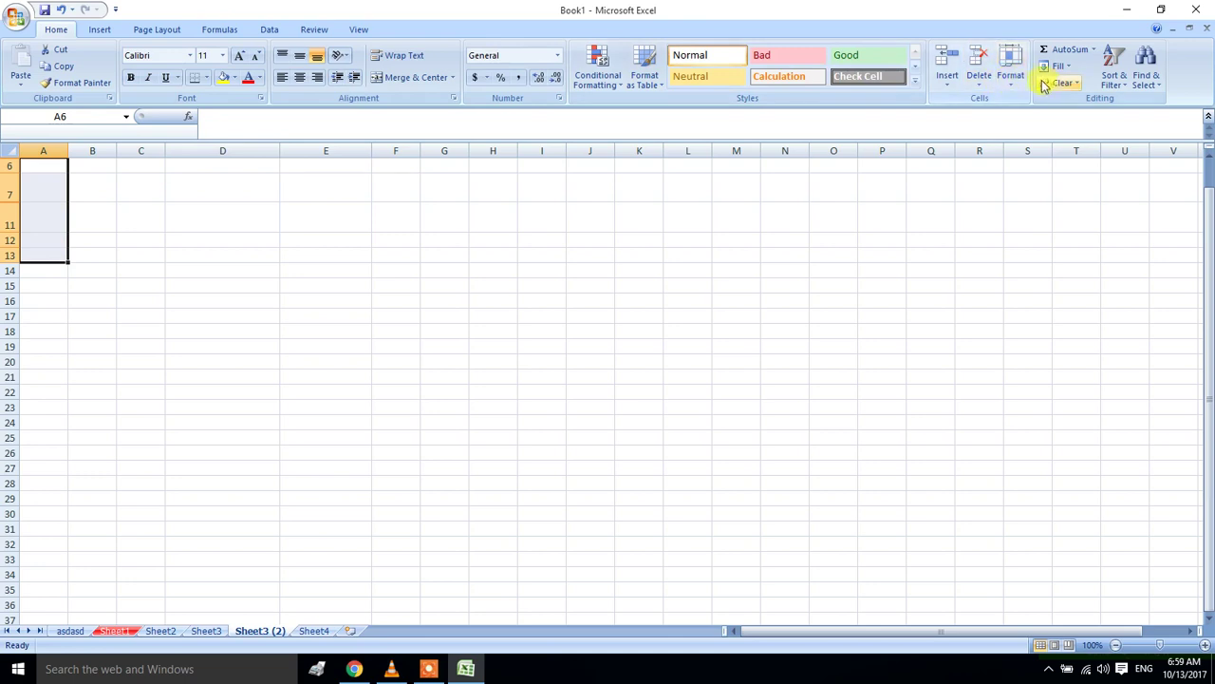
click(1086, 50)
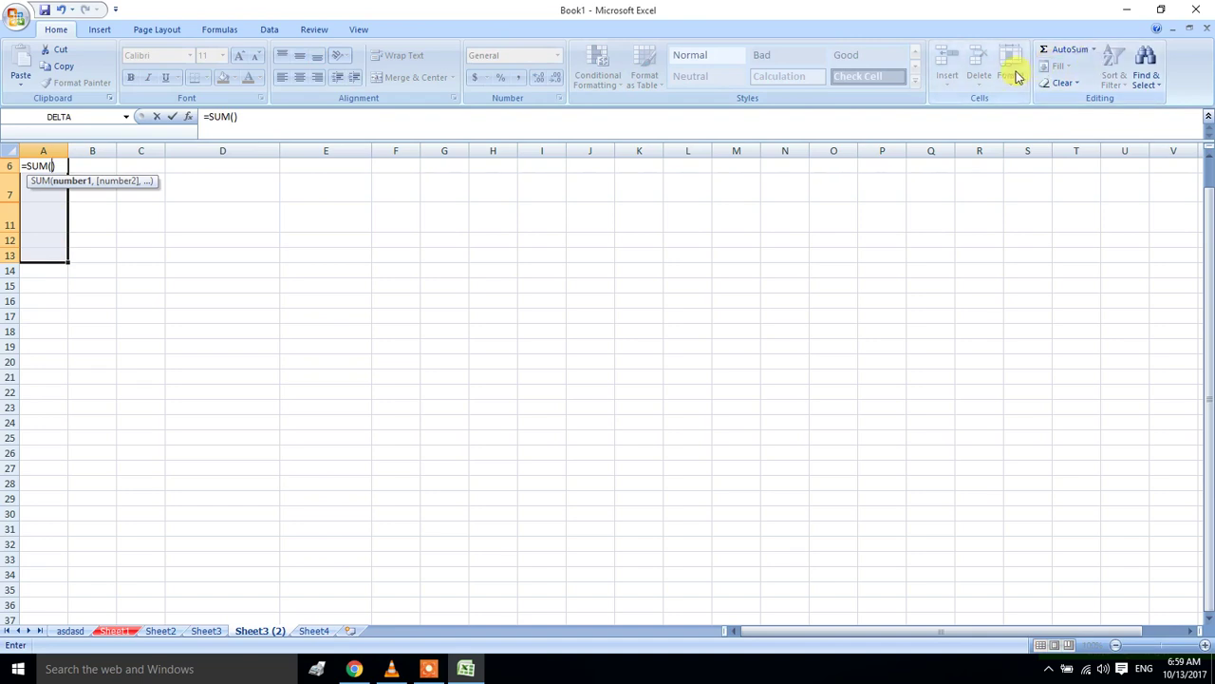
click(214, 236)
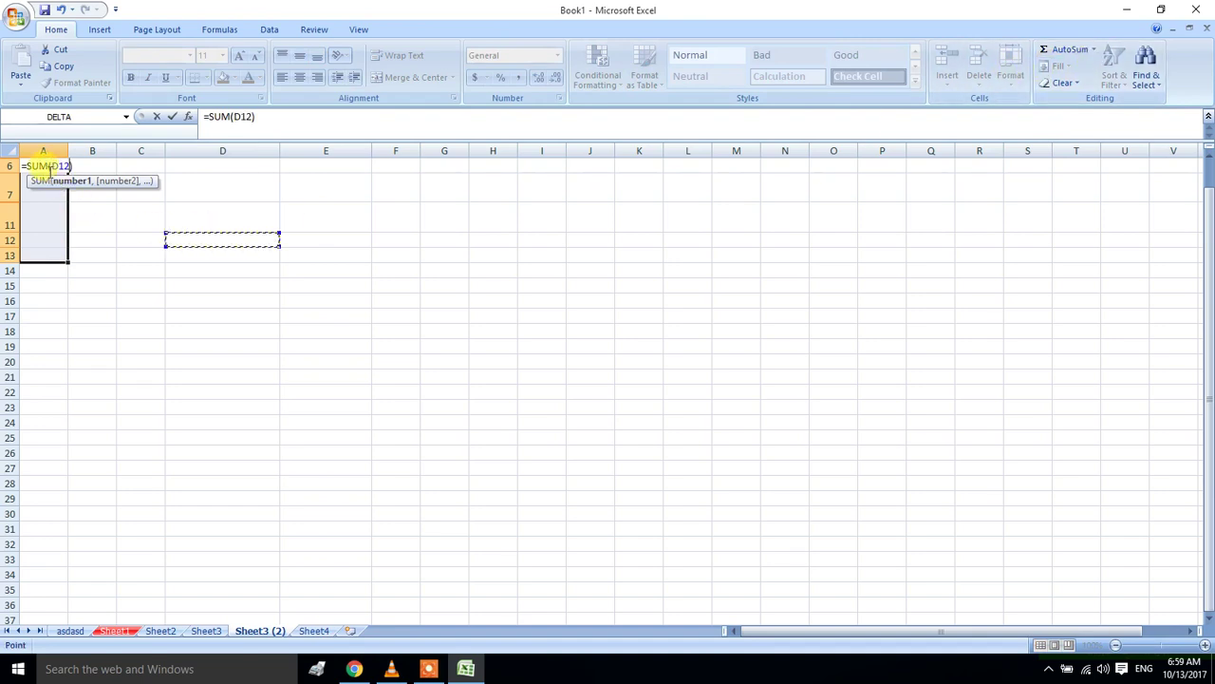
key(BackSpace)
key(BackSpace)
key(BackSpace)
key(BackSpace)
key(BackSpace)
key(BackSpace)
key(BackSpace)
key(BackSpace)
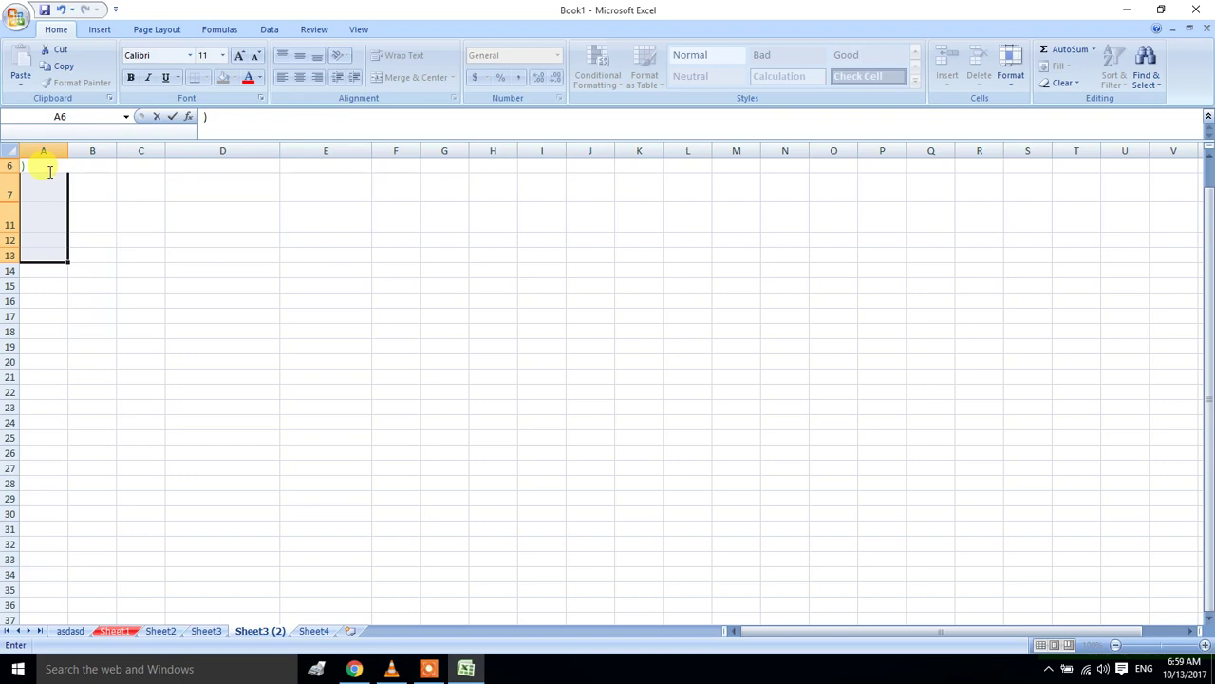
click(57, 336)
Give rows 6 to 14 one uniform row height, restoring the collapsed rows 8 to 10
drag(47, 172, 55, 275)
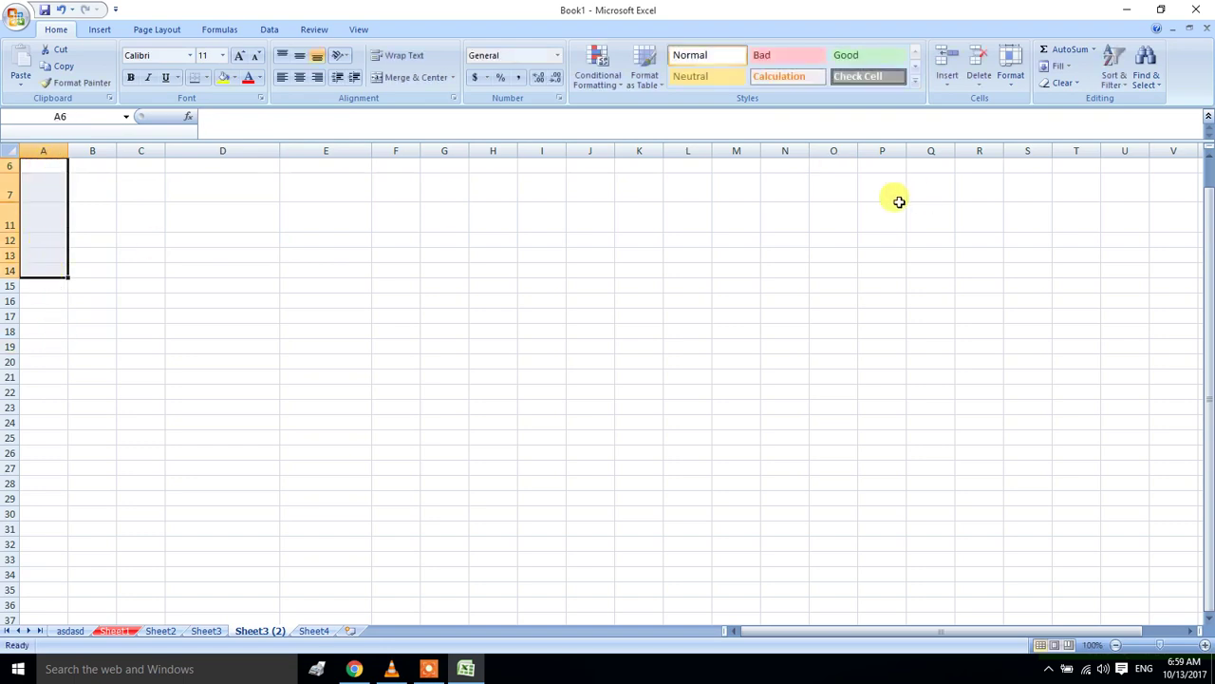
click(1008, 88)
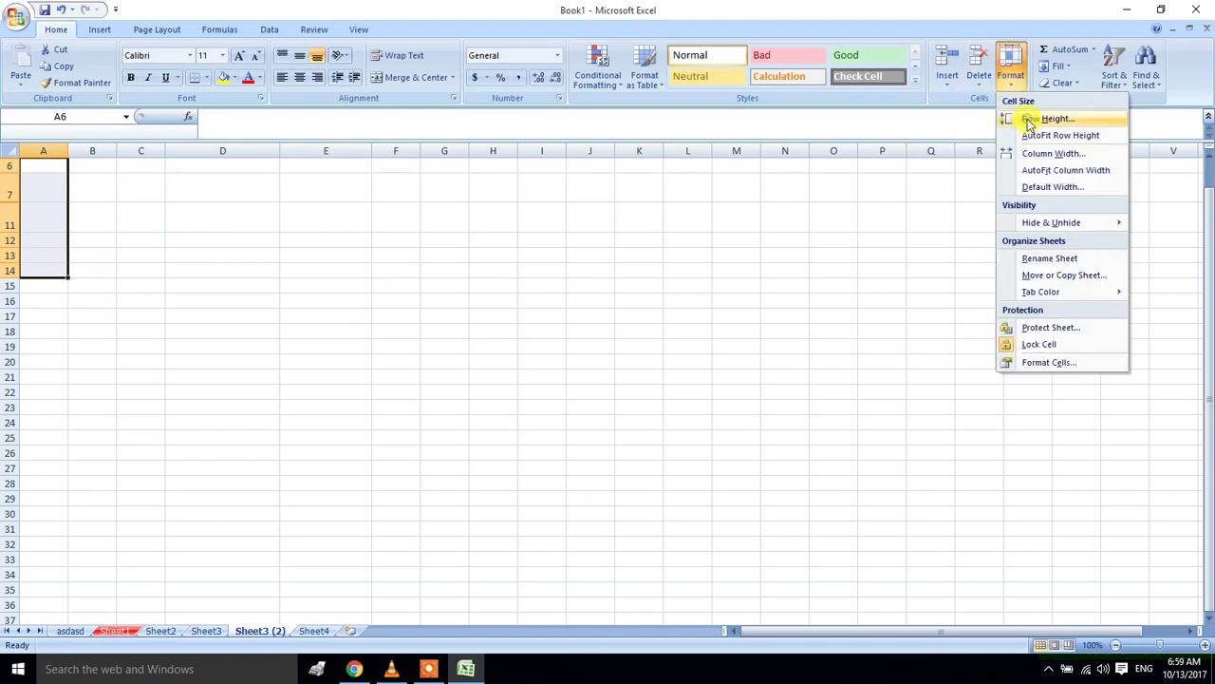
click(1030, 121)
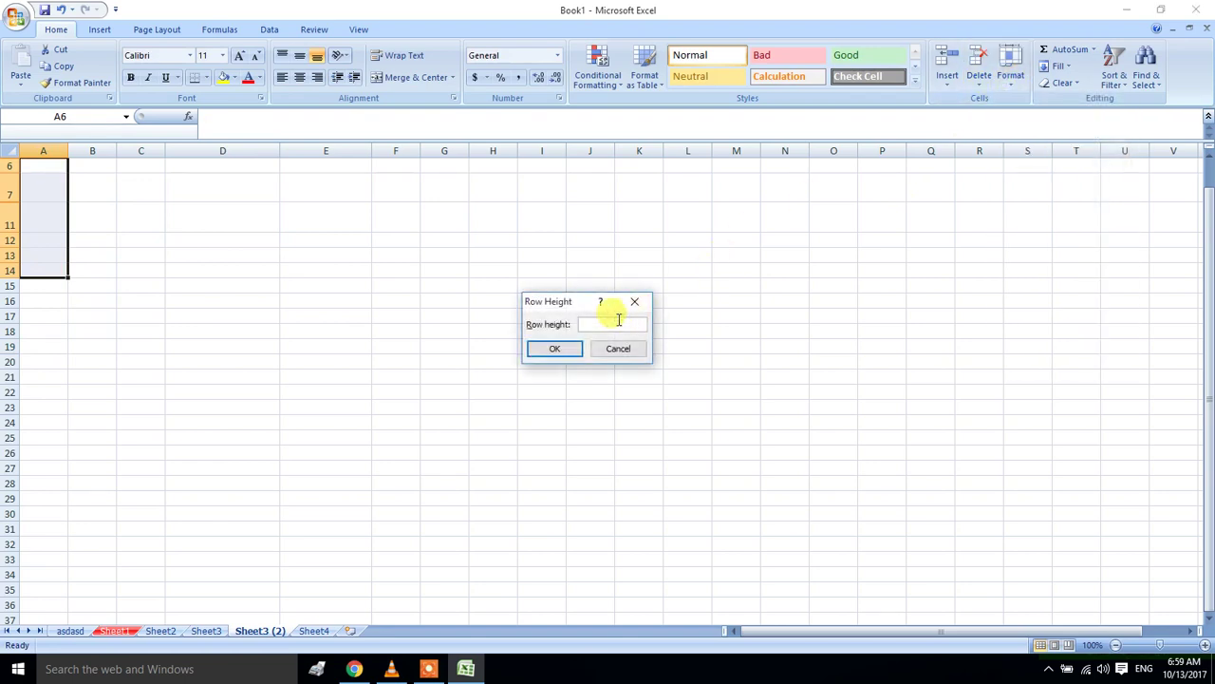
key(Return)
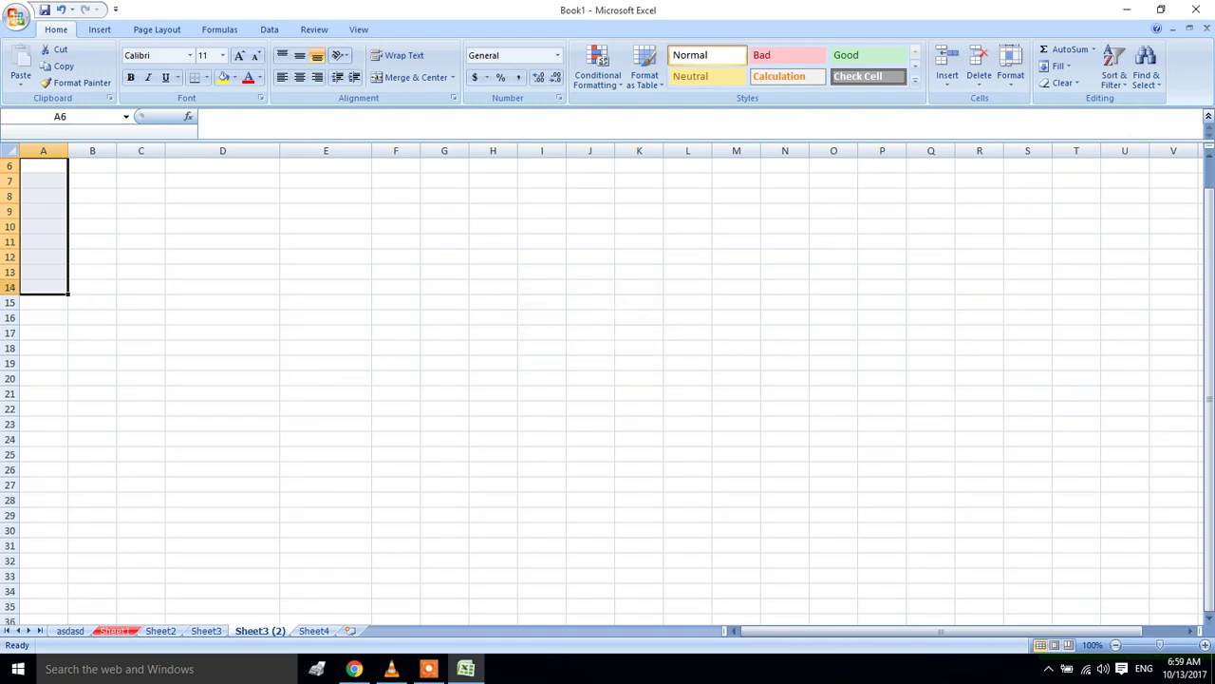
Narrow column D slightly and reduce columns E and F, leaving F about half the default width
mouse_move(278, 142)
mouse_down()
mouse_move(214, 136)
mouse_move(694, 124)
mouse_move(256, 136)
mouse_up()
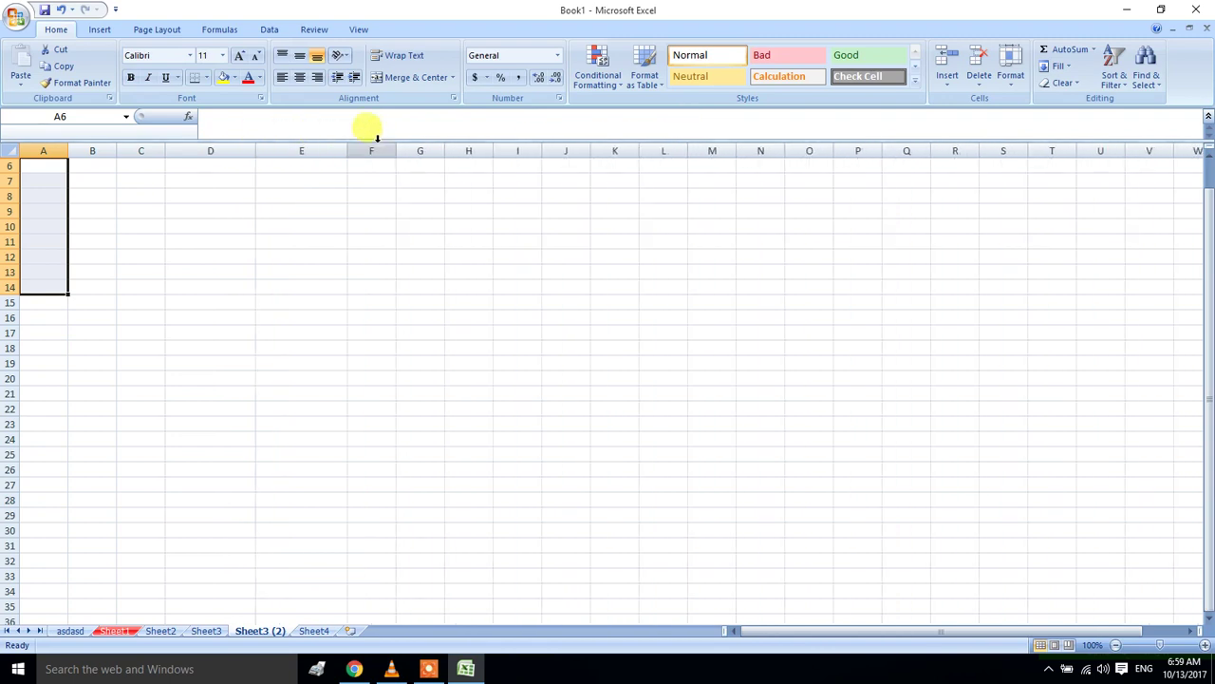
drag(389, 152, 316, 150)
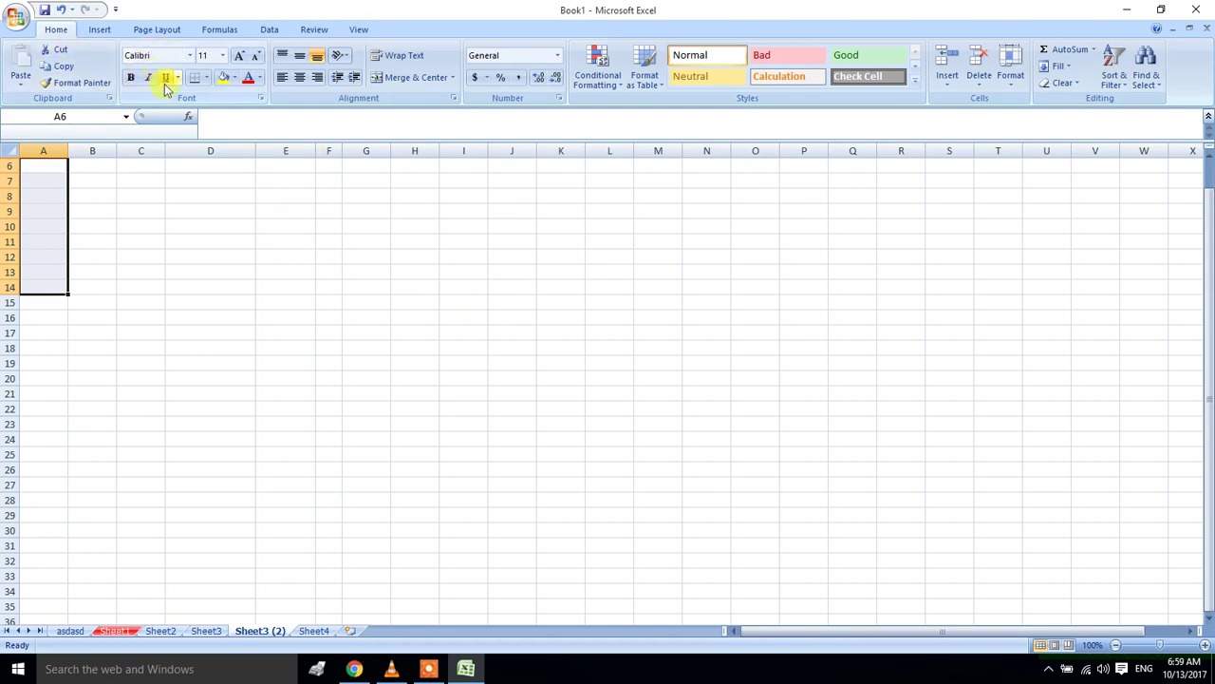
Apply All Borders to the cell range D9:G19
click(206, 79)
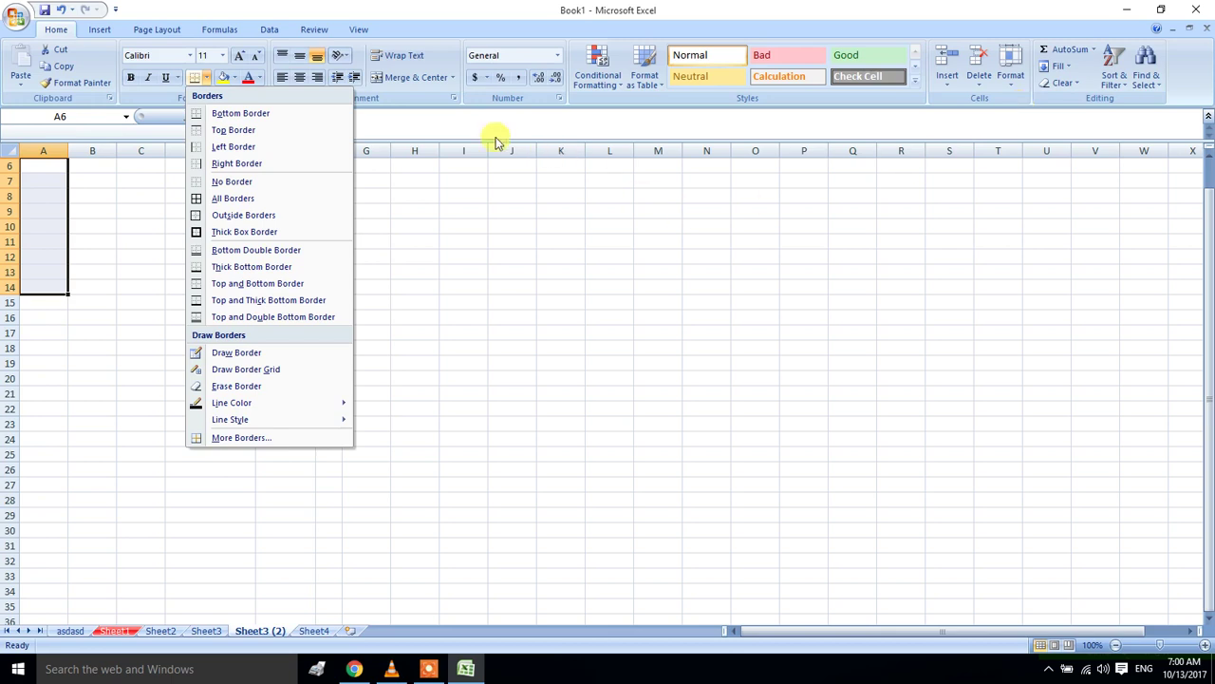
click(511, 294)
drag(180, 210, 361, 358)
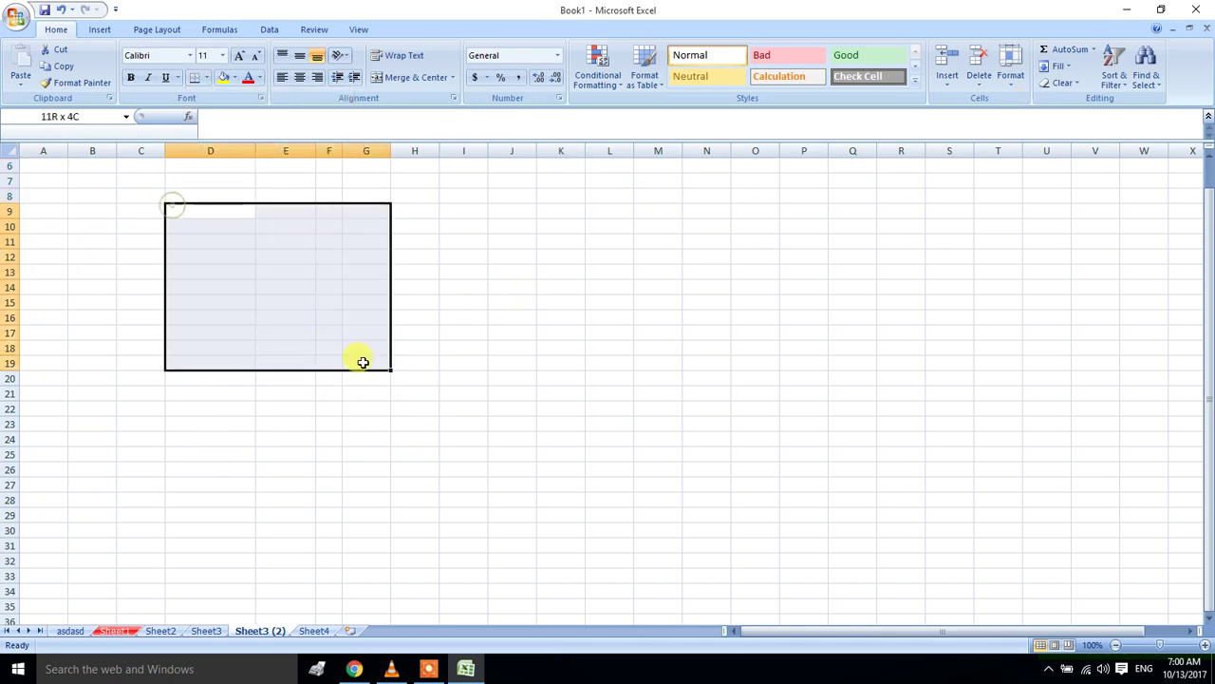
click(205, 78)
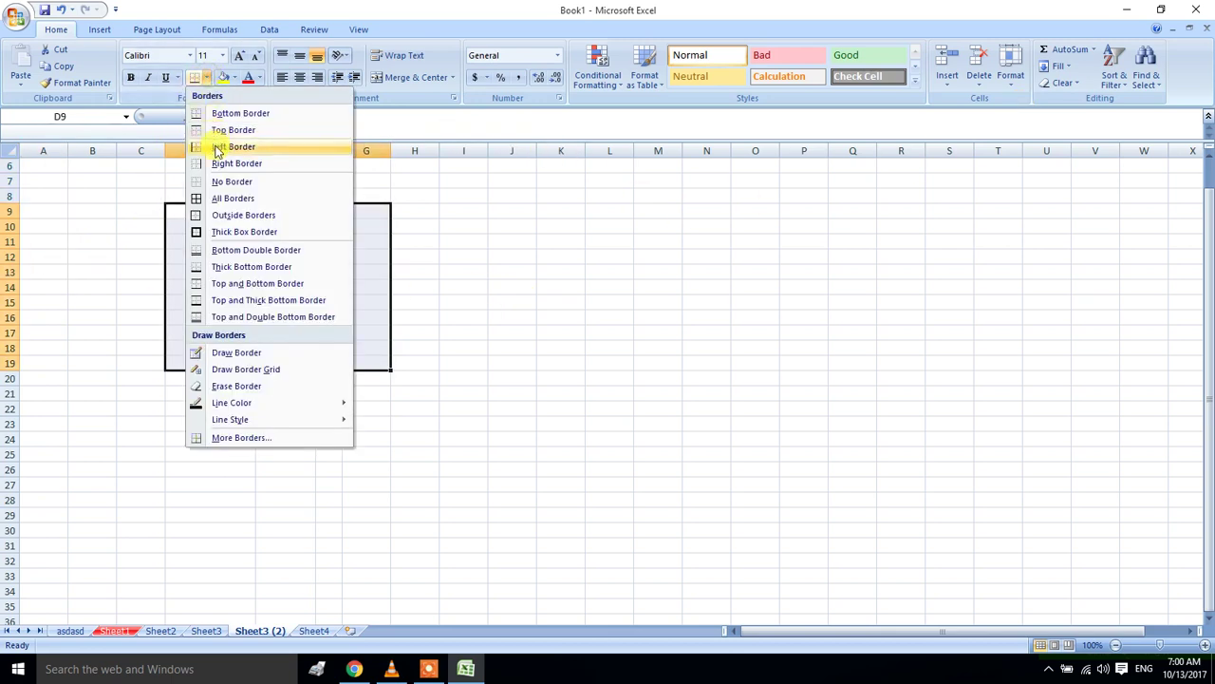
click(229, 200)
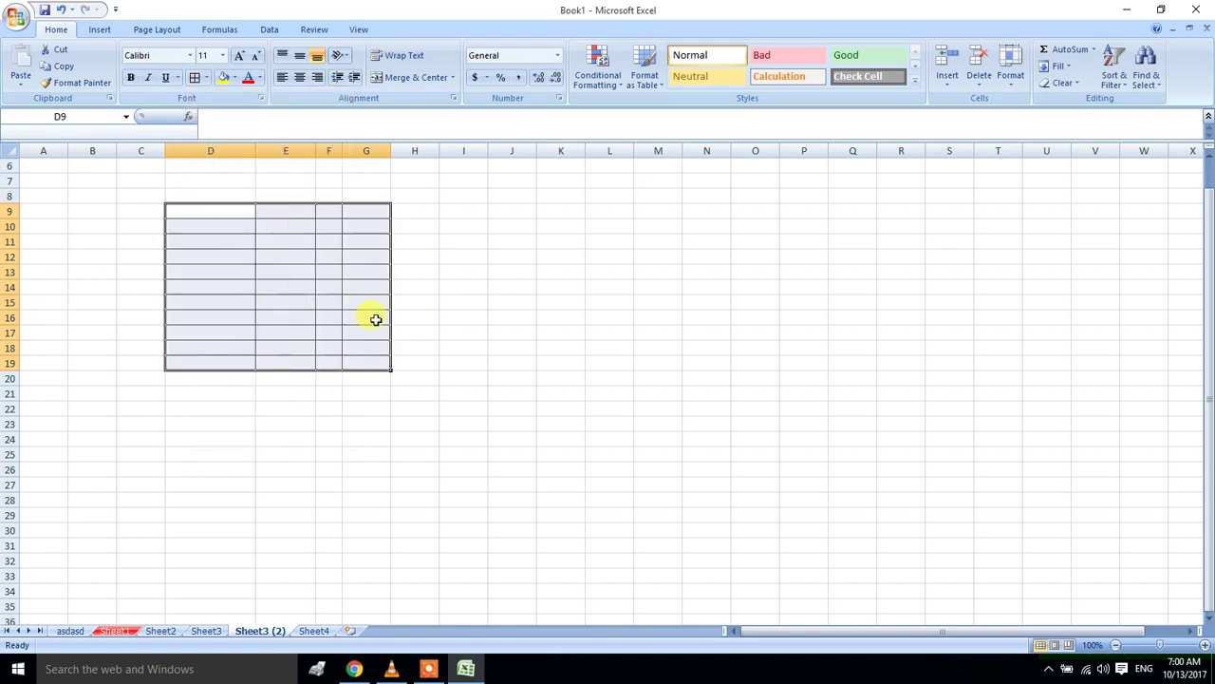
Check the bordered table in Print Preview and return to the worksheet
click(15, 19)
mouse_move(21, 185)
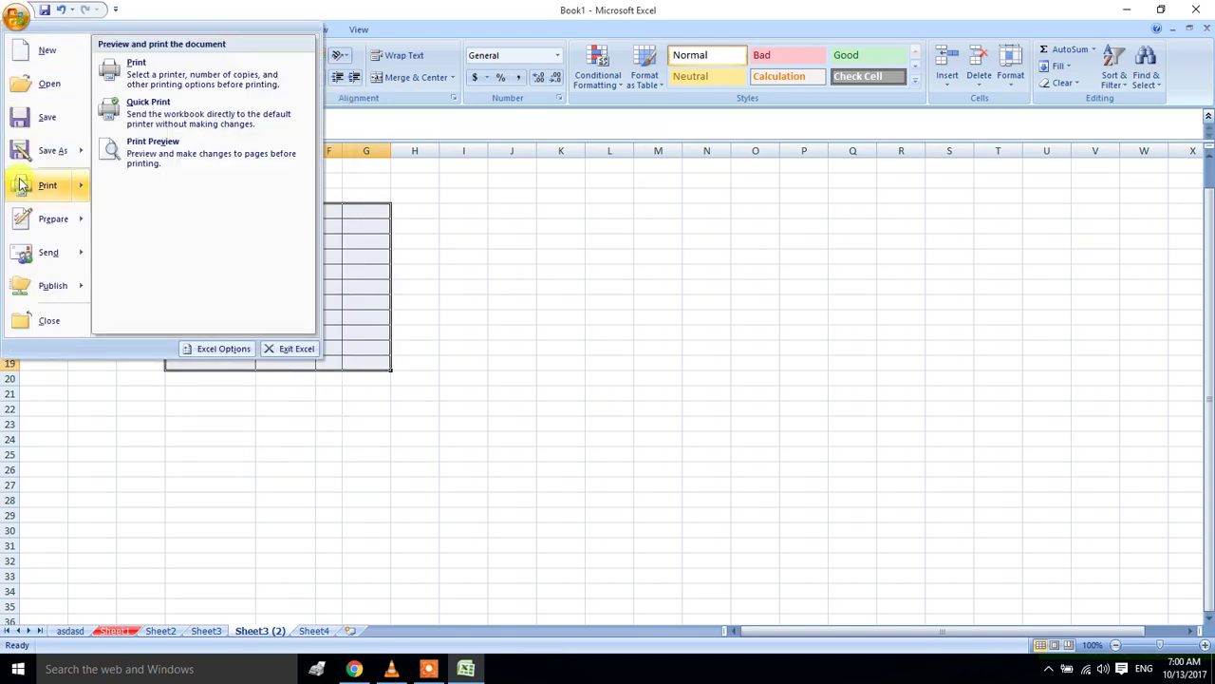
click(174, 162)
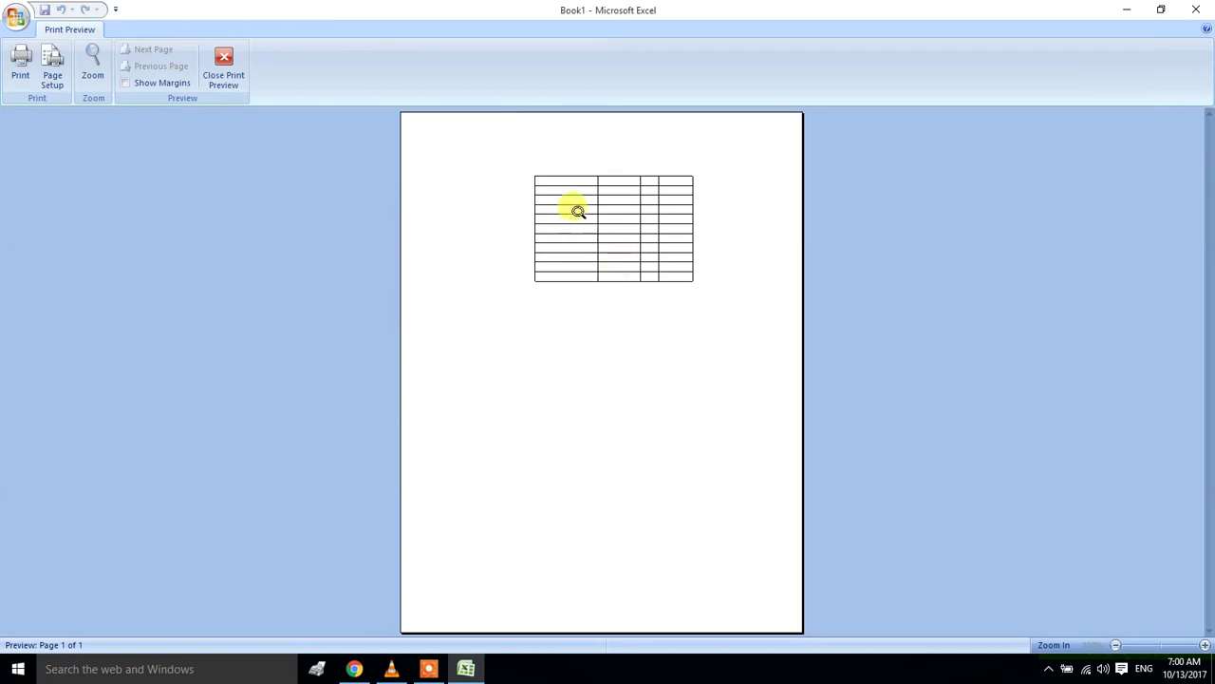
click(215, 85)
click(467, 269)
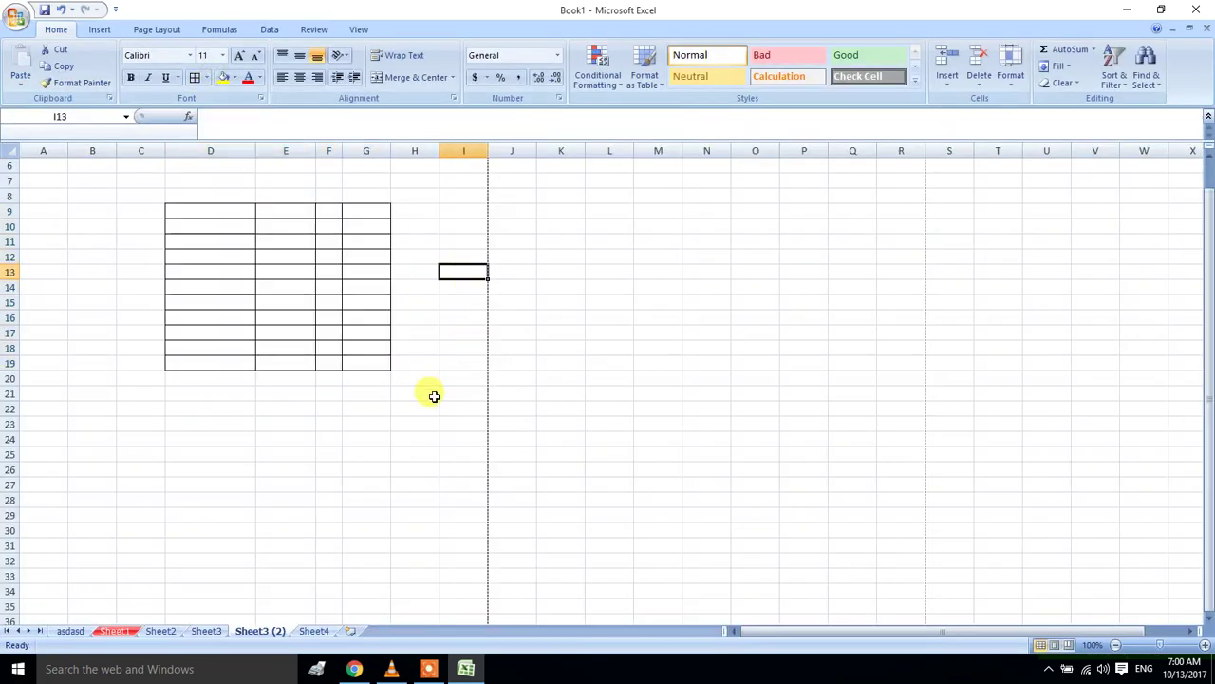
Apply a Top and Double Bottom Border to cells E24:H24
drag(311, 438, 420, 438)
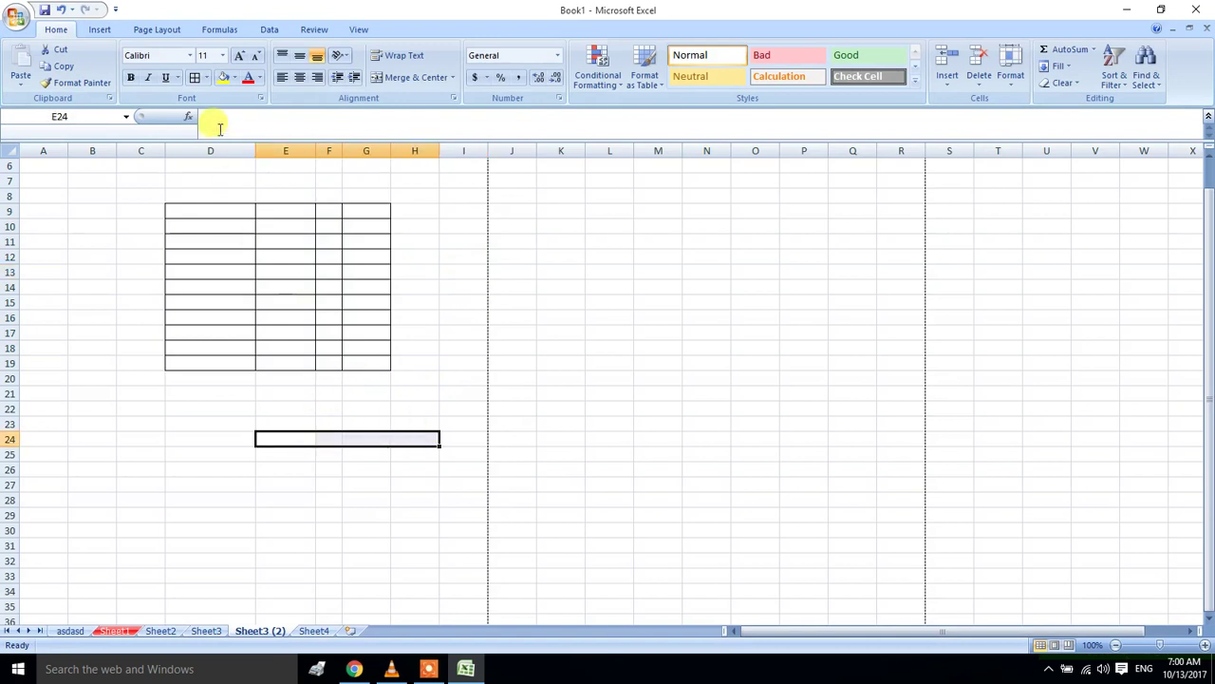
click(206, 78)
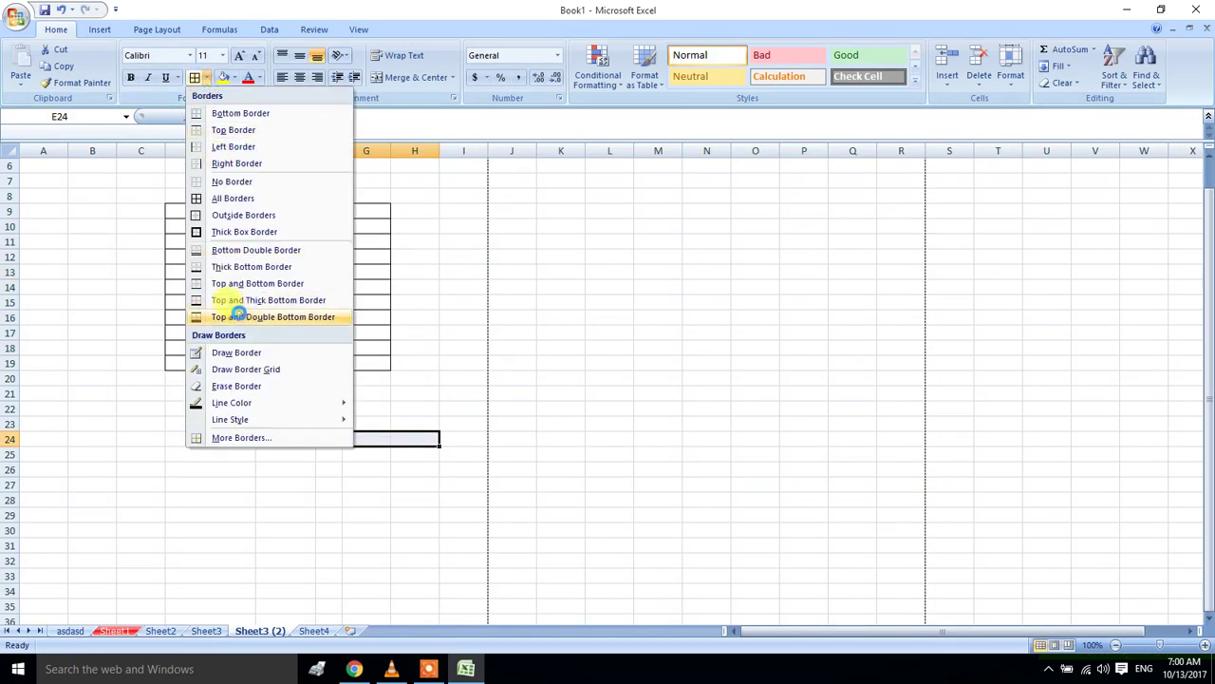
click(235, 316)
click(548, 407)
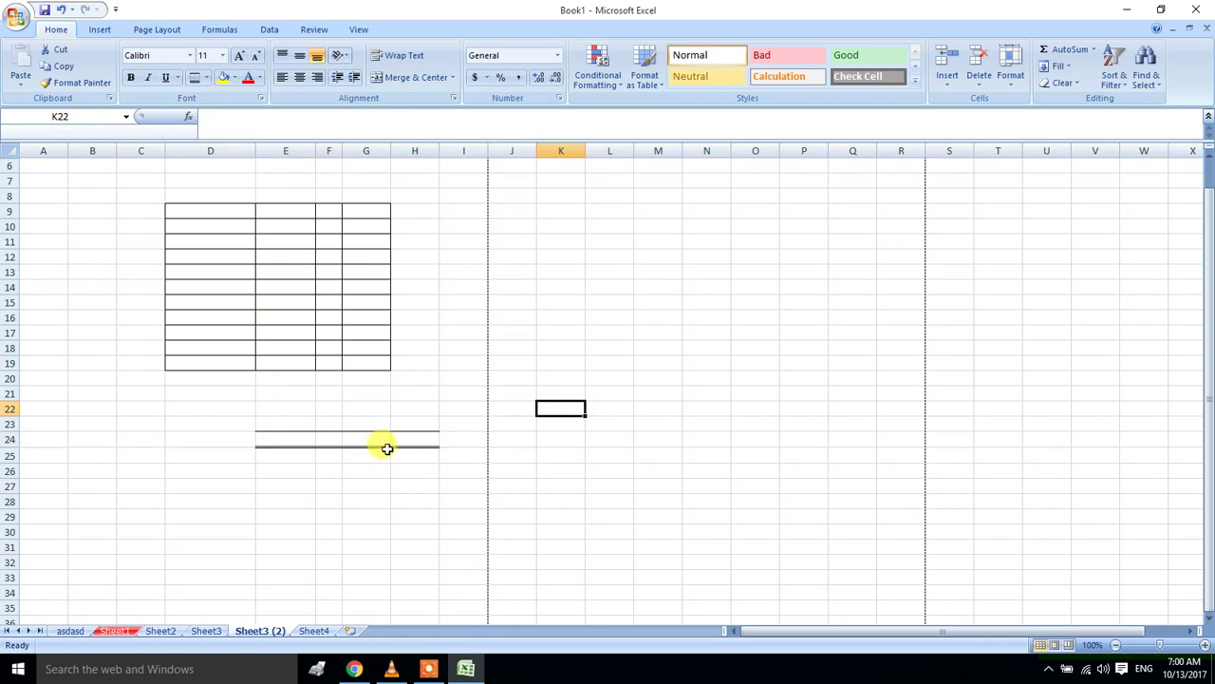
Draw borders in the medium dash-dot line style around F29:I29 and along the lower edge of J27:M27
click(206, 78)
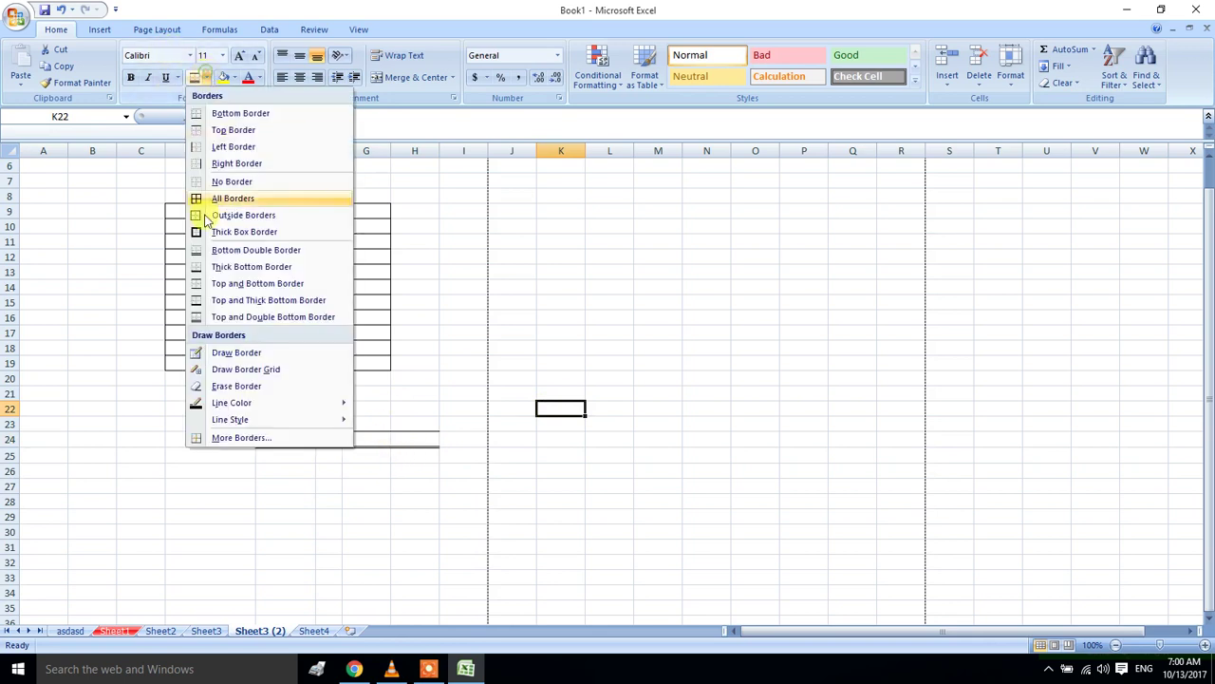
mouse_move(238, 419)
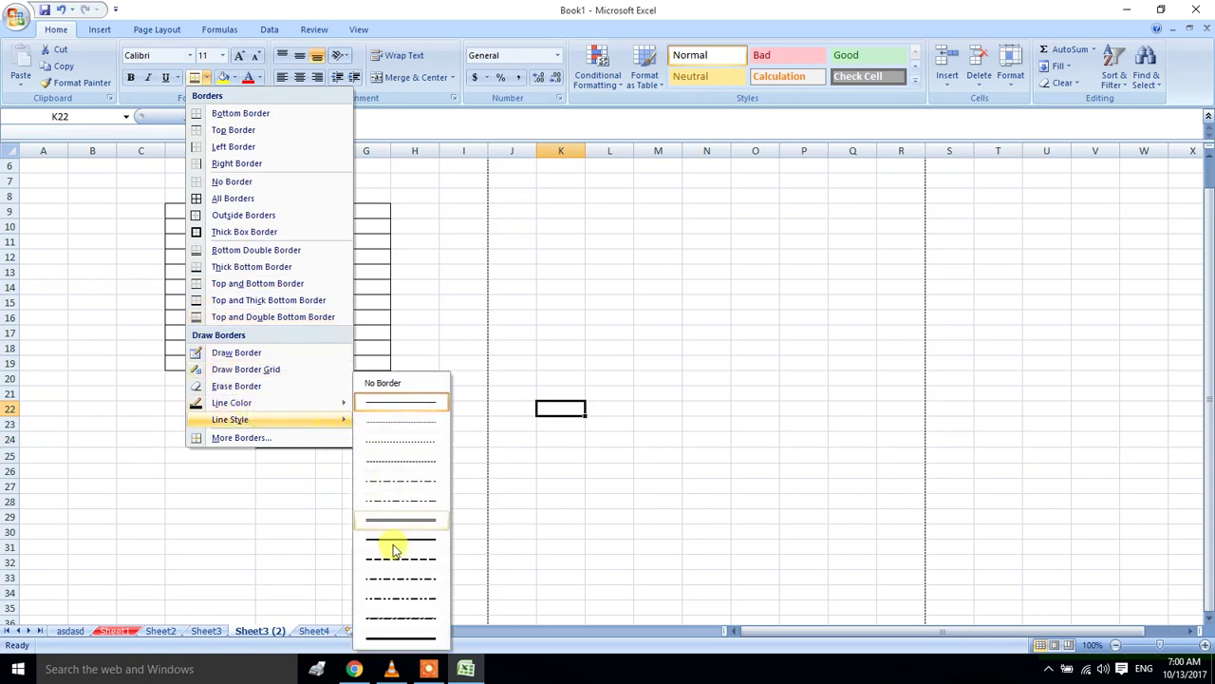
click(397, 579)
mouse_move(334, 513)
mouse_down()
mouse_move(497, 487)
mouse_move(643, 482)
mouse_up()
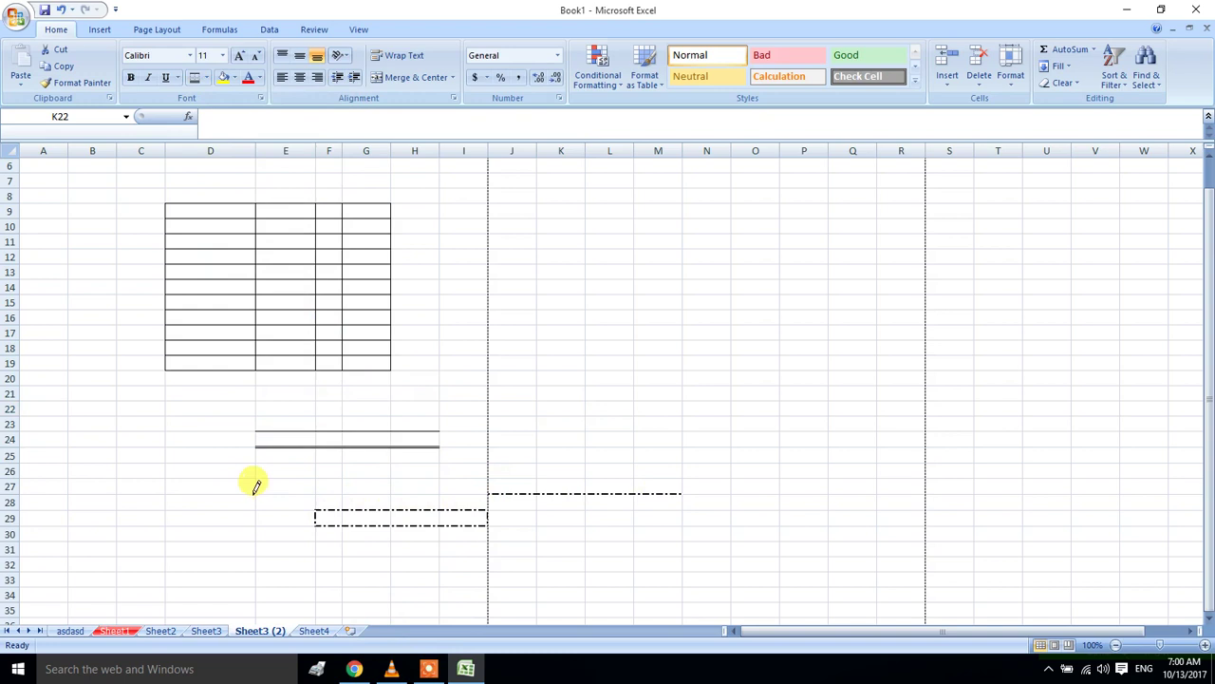
Set the border line color to standard orange and draw a line beneath J20:M20 and a box around K12:N16
click(206, 78)
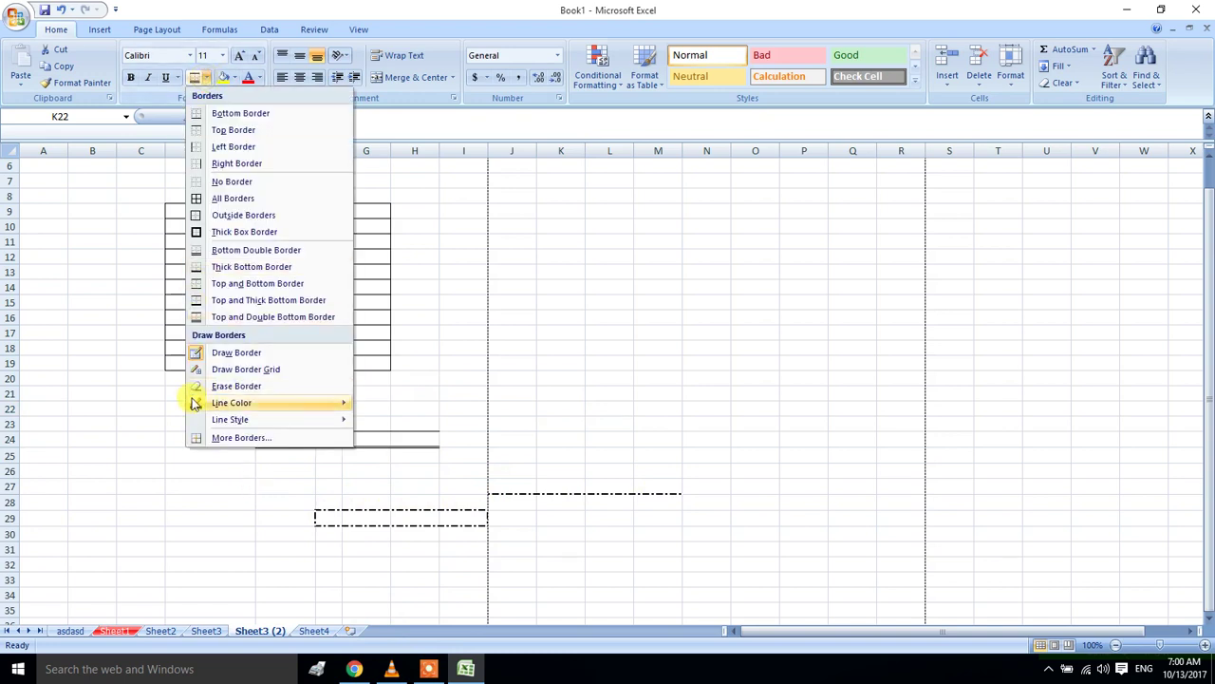
mouse_move(228, 406)
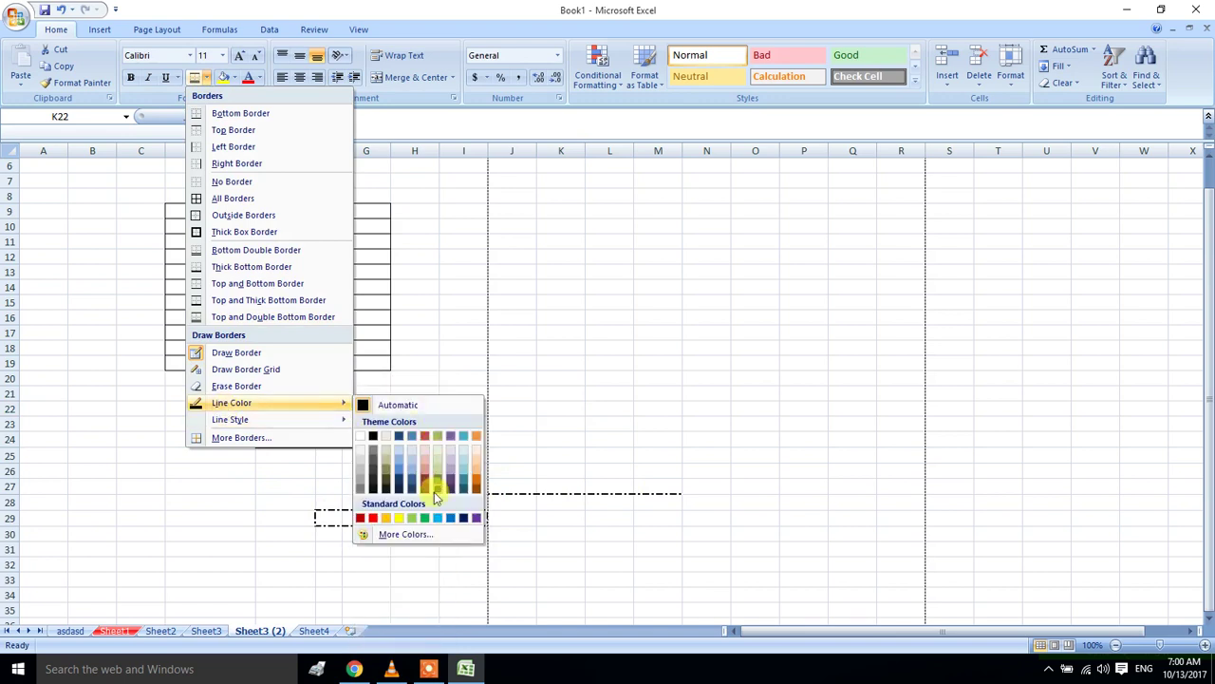
click(388, 518)
drag(513, 384, 680, 385)
drag(540, 250, 731, 324)
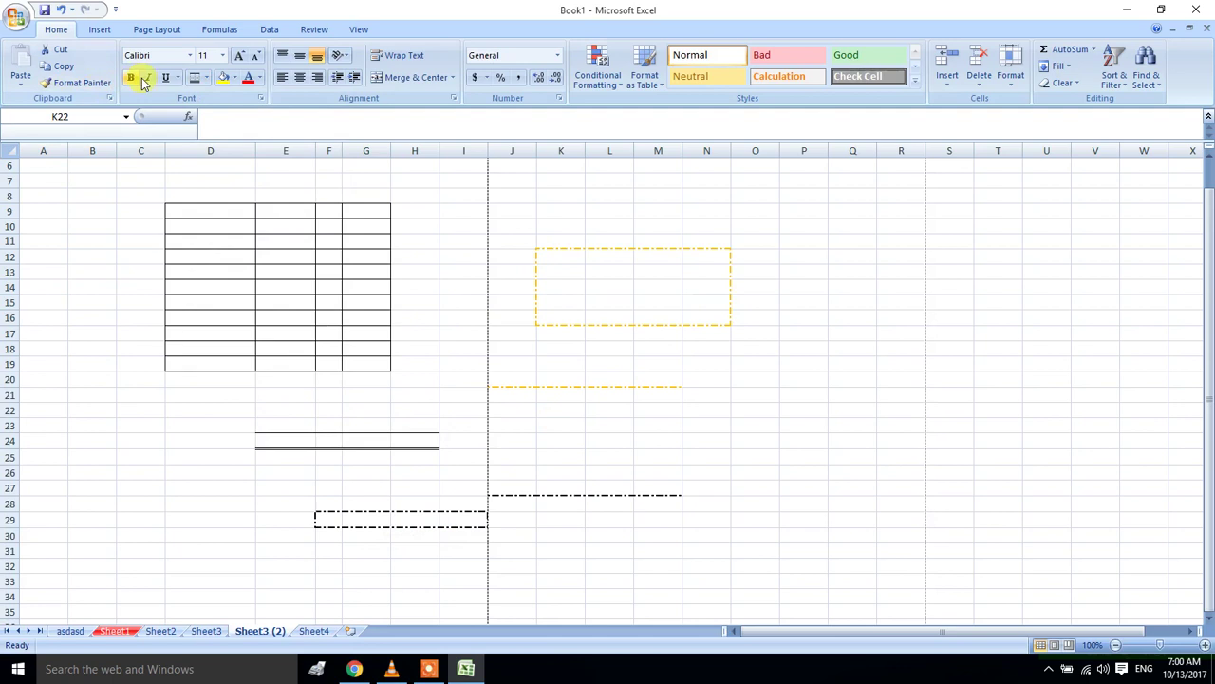
Draw an orange dash-dot border grid over cells M14:R19
click(206, 78)
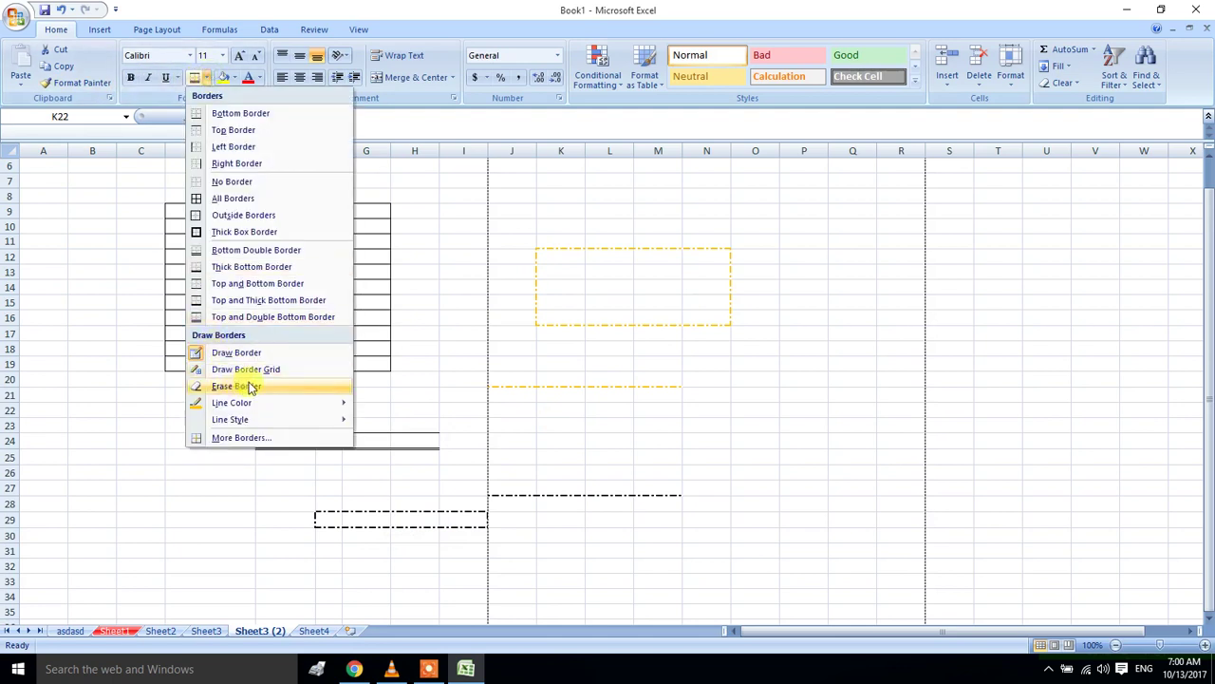
click(323, 369)
drag(645, 280, 886, 365)
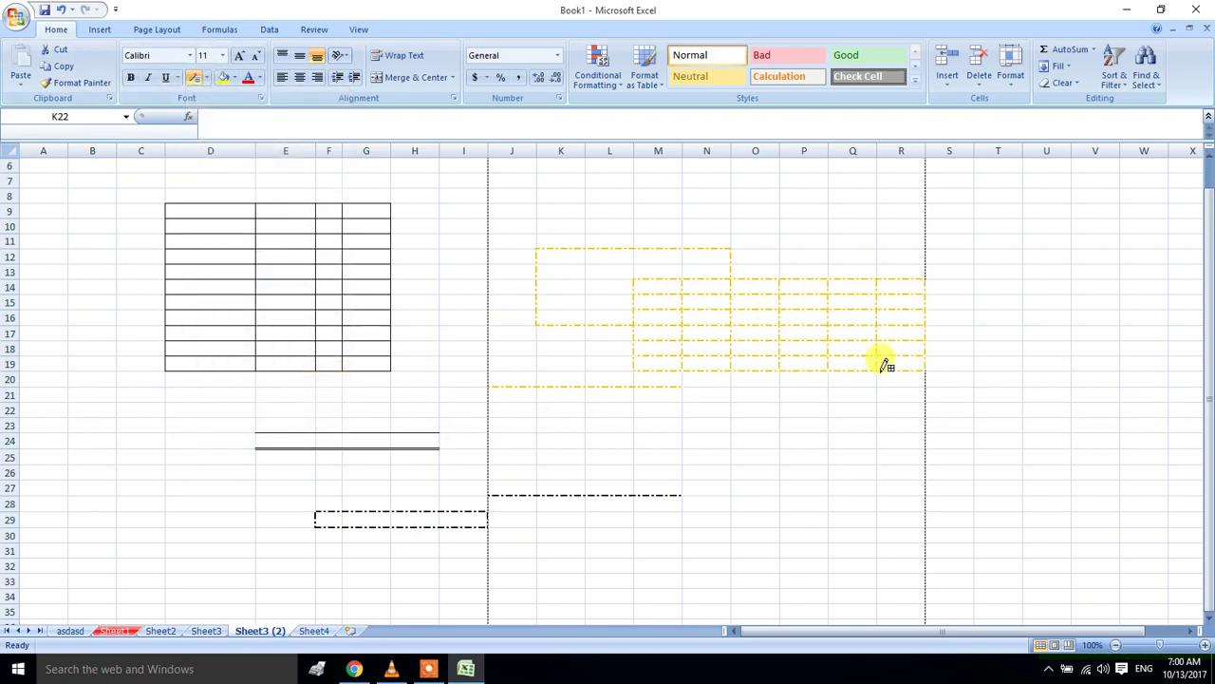
Draw an orange dash-dot grid over E12:G17 in the black table and a line beneath cell C8
click(206, 80)
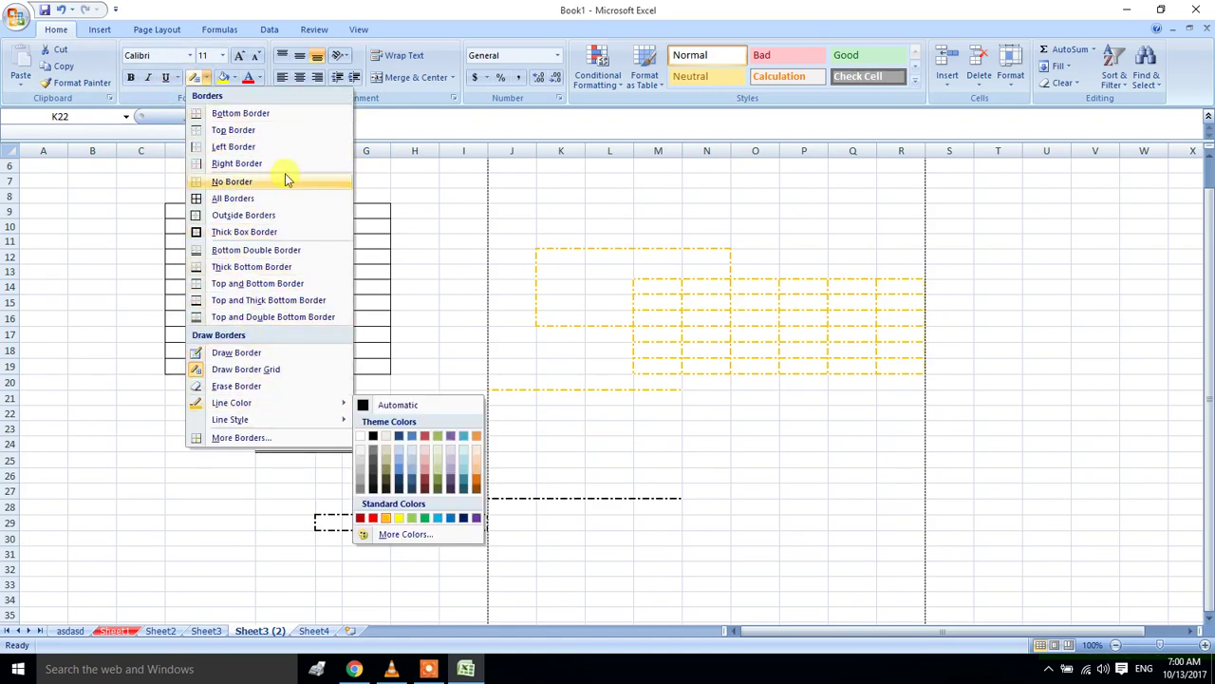
click(291, 386)
mouse_move(285, 249)
mouse_down()
mouse_move(348, 326)
mouse_move(389, 332)
mouse_up()
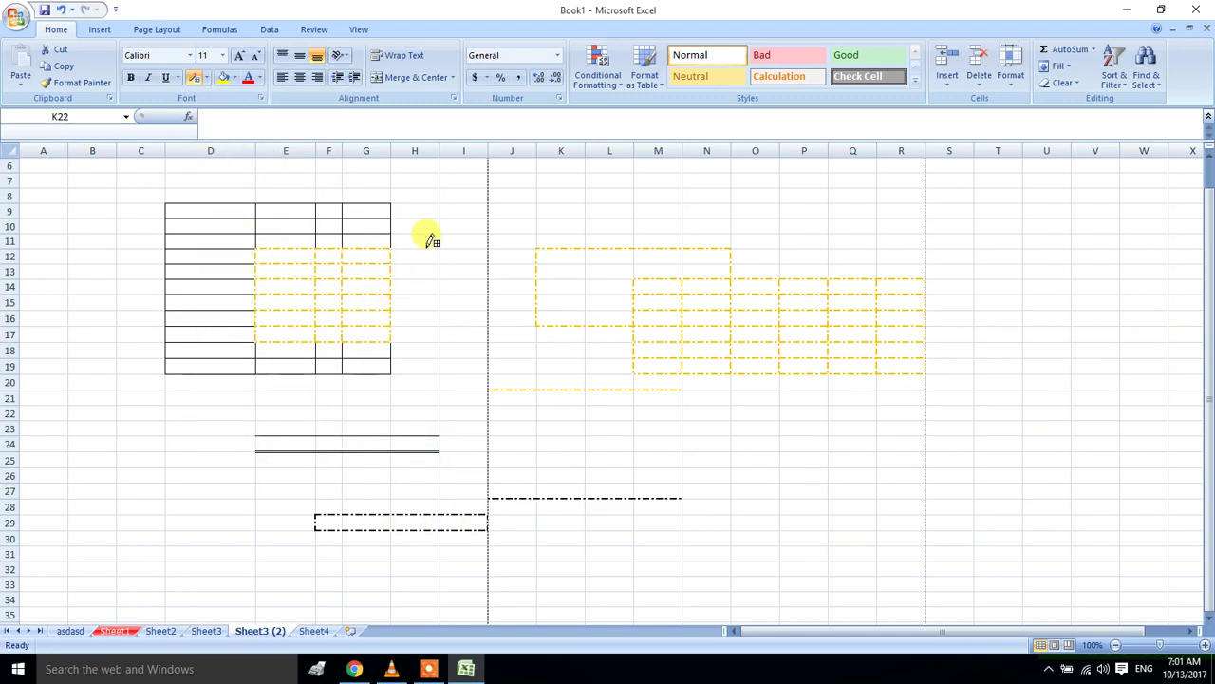
click(124, 195)
Remove all borders from cells E12:G17
drag(275, 257, 379, 335)
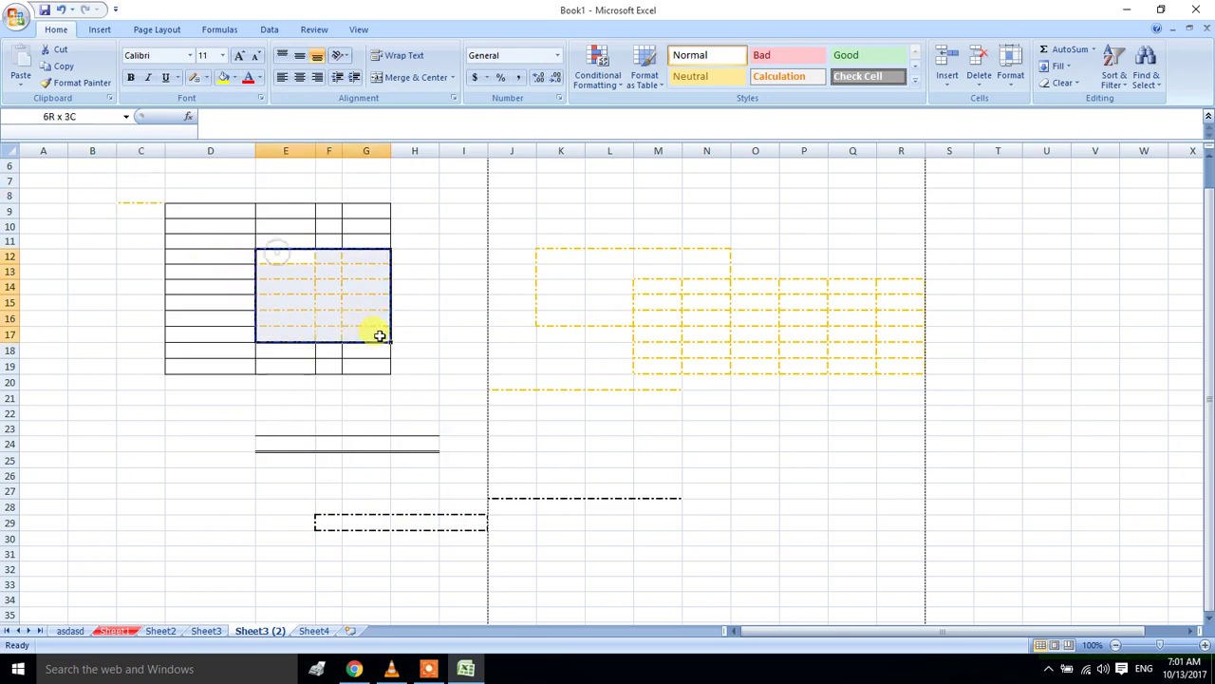
click(204, 76)
click(344, 179)
click(573, 305)
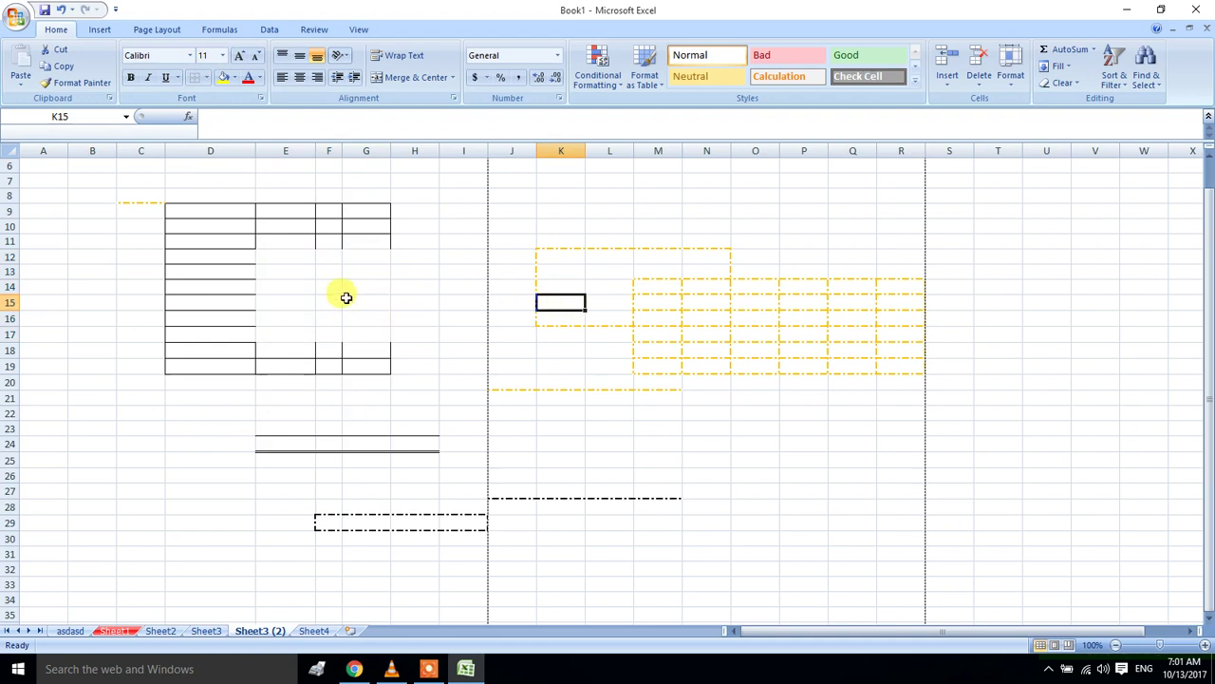
Select the table range D9:G19 and review the available border options
click(357, 271)
click(414, 286)
click(353, 274)
drag(221, 206, 372, 374)
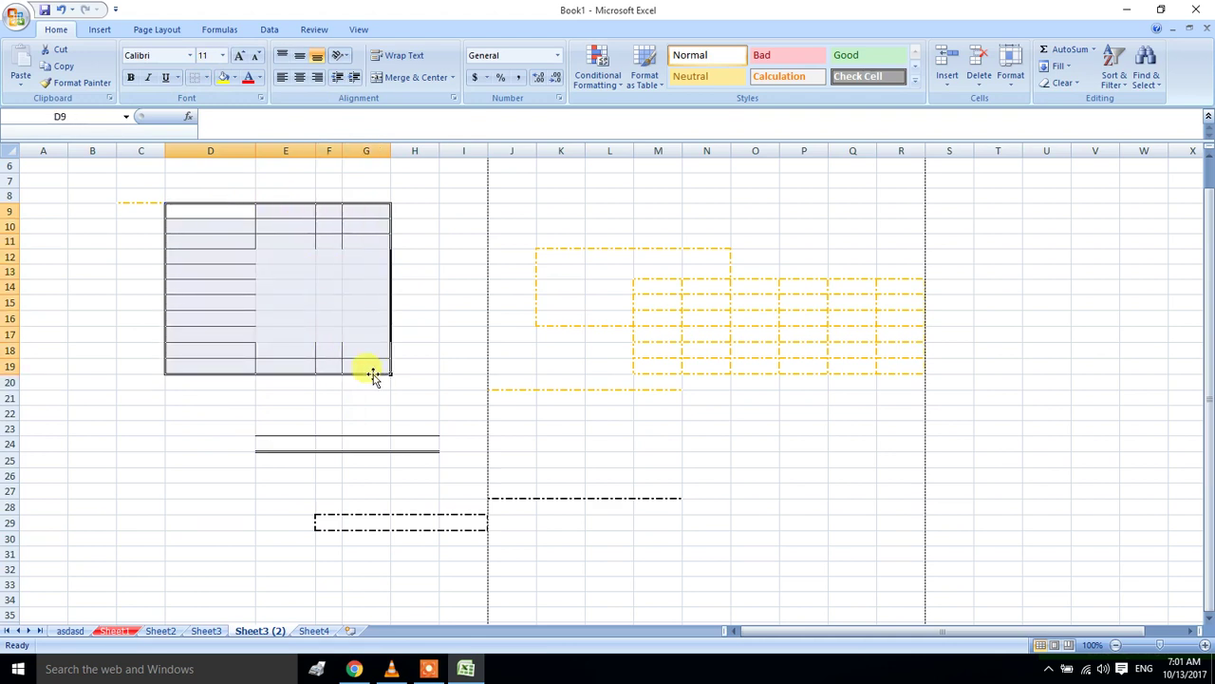
click(207, 78)
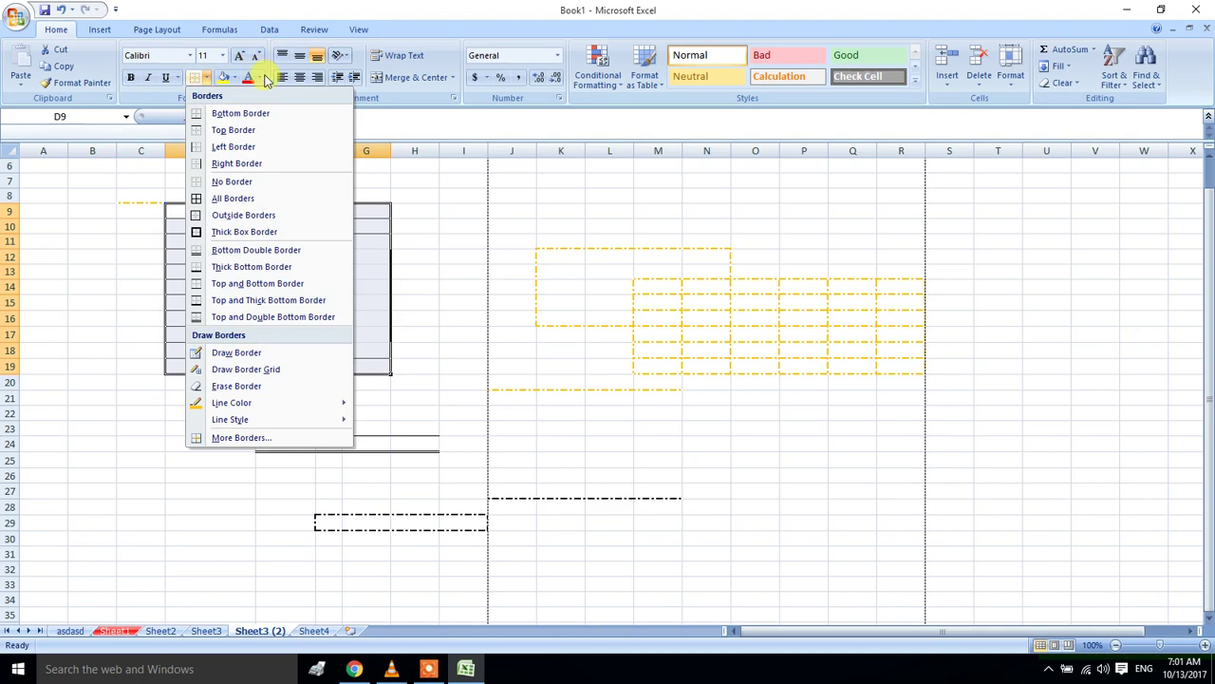
click(552, 222)
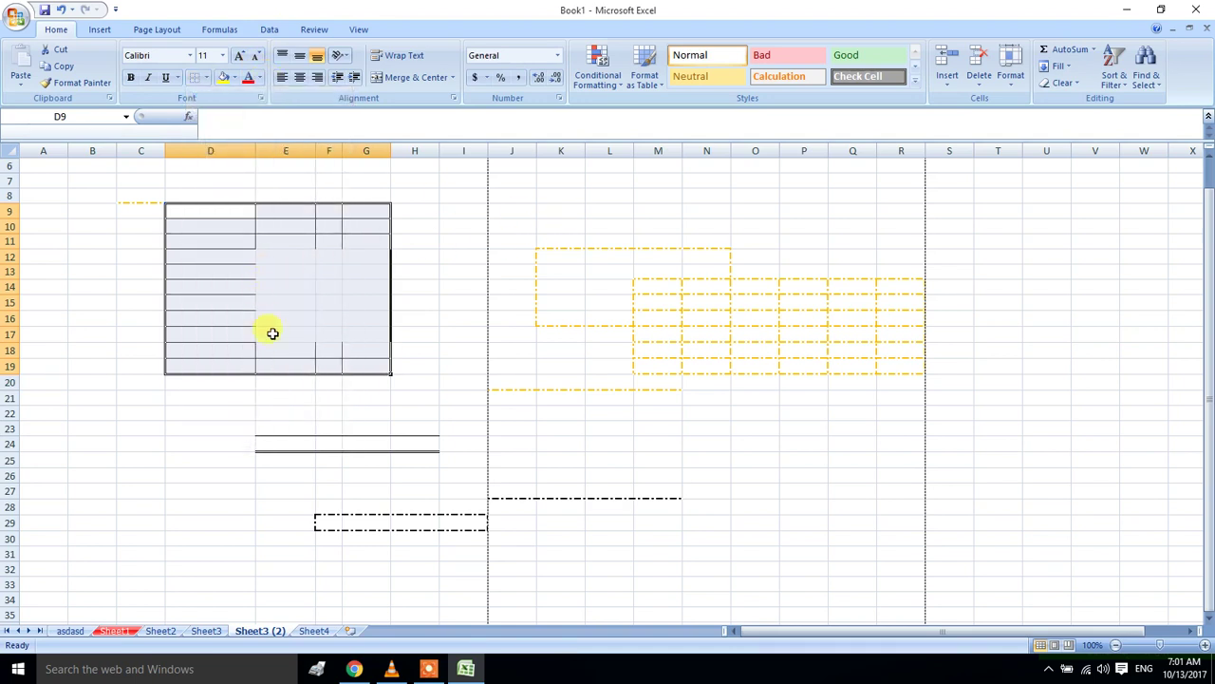
On Sheet2, widen column E and increase the height of row 1
click(161, 630)
drag(261, 154, 321, 155)
drag(12, 174, 10, 187)
Enter 44 in cell E1
click(228, 170)
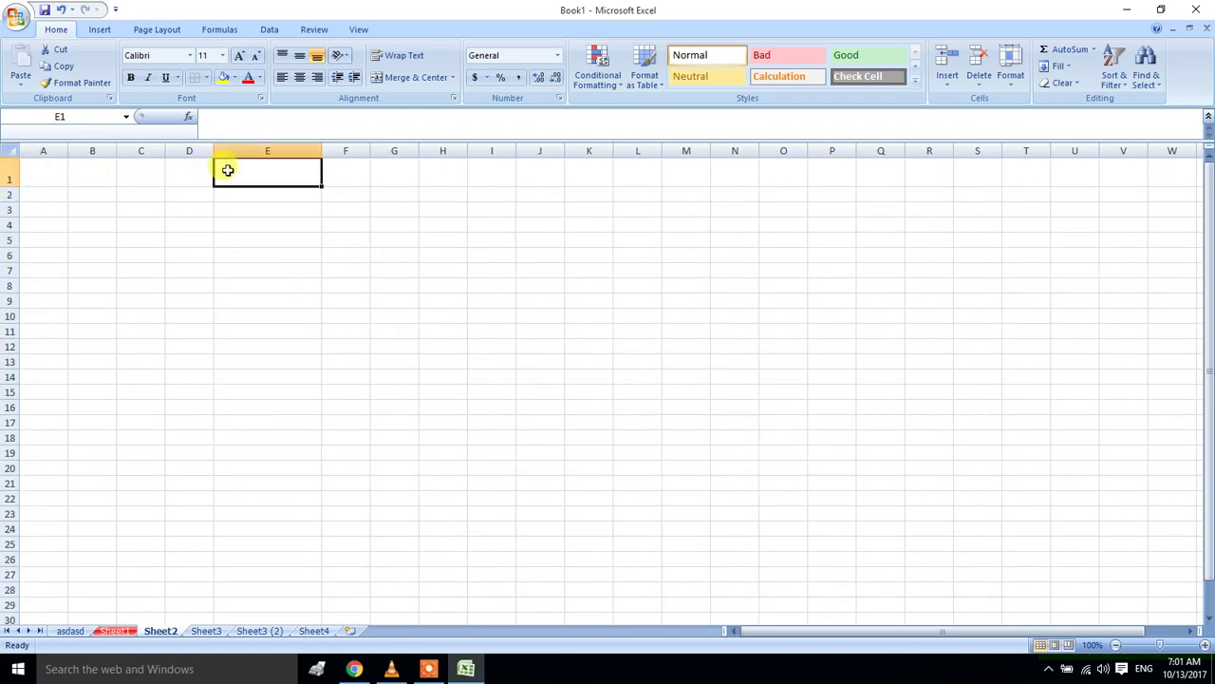
text(44)
click(532, 181)
Try different horizontal and vertical alignments on cell E1, finishing with right and bottom alignment
click(247, 170)
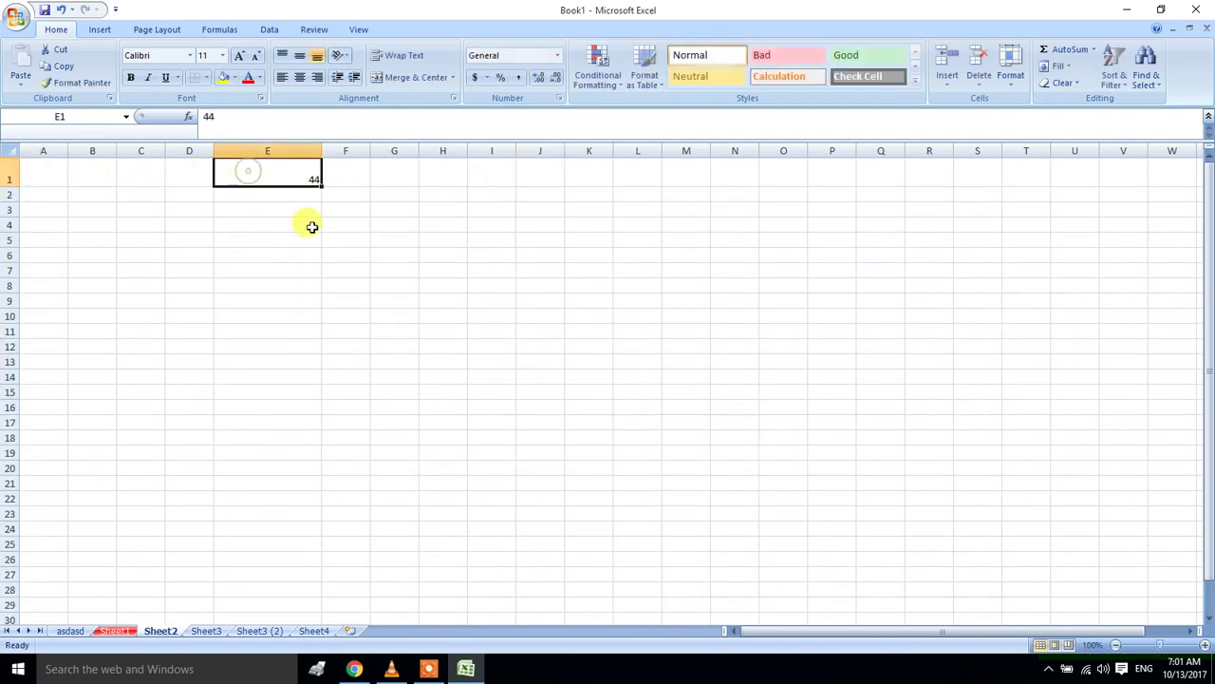
click(299, 78)
click(300, 55)
click(296, 55)
click(299, 55)
click(317, 55)
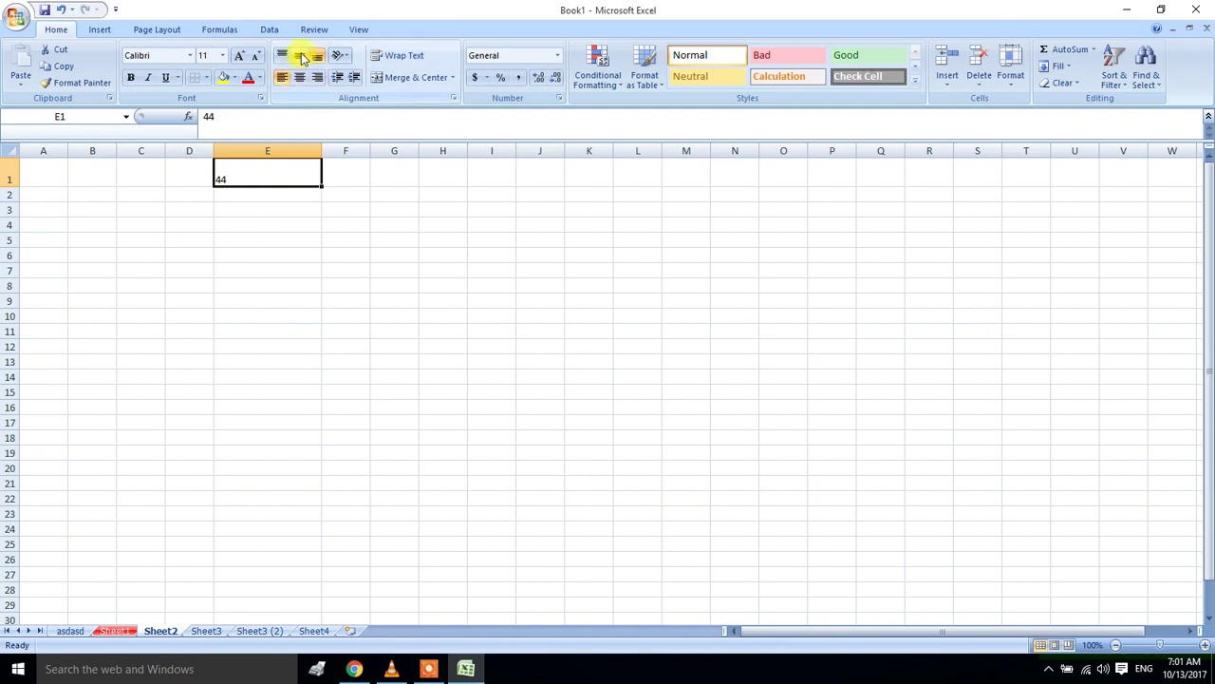
click(317, 77)
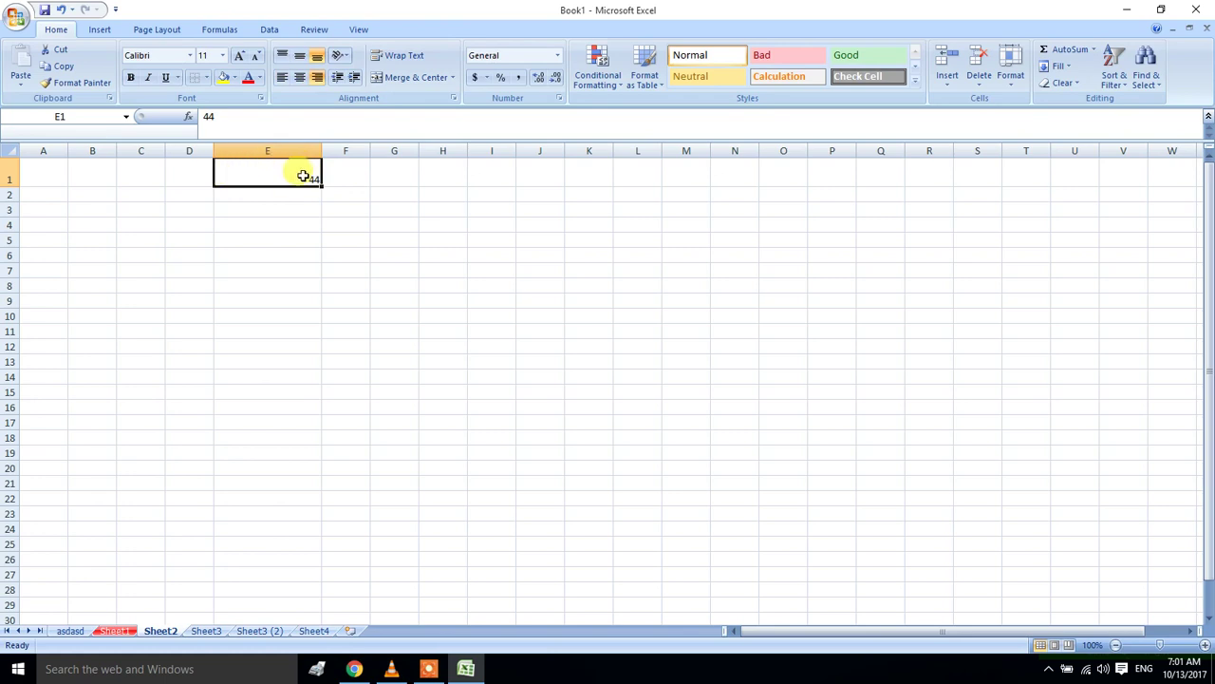
Enter the sample text re, ere and ere in cells E2, E3 and E4
click(311, 191)
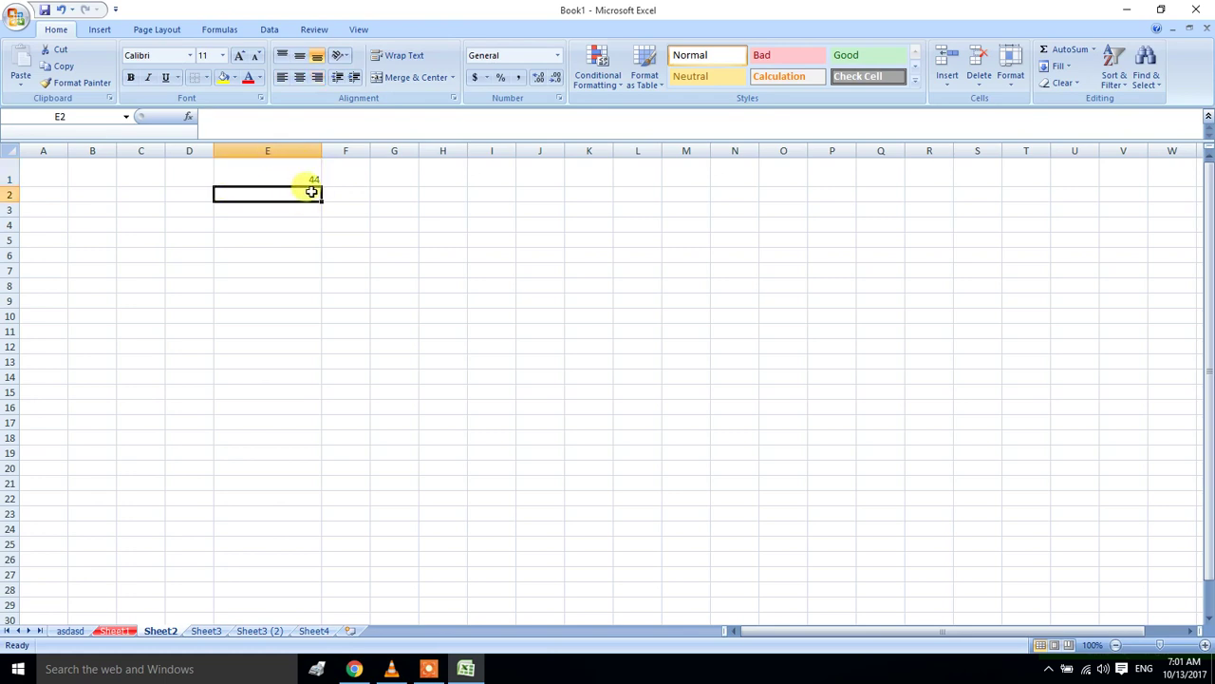
text(re)
key(Return)
text(ere)
key(Return)
text(ere)
click(304, 213)
Right-align the contents of cells E1:E4
drag(294, 178, 293, 223)
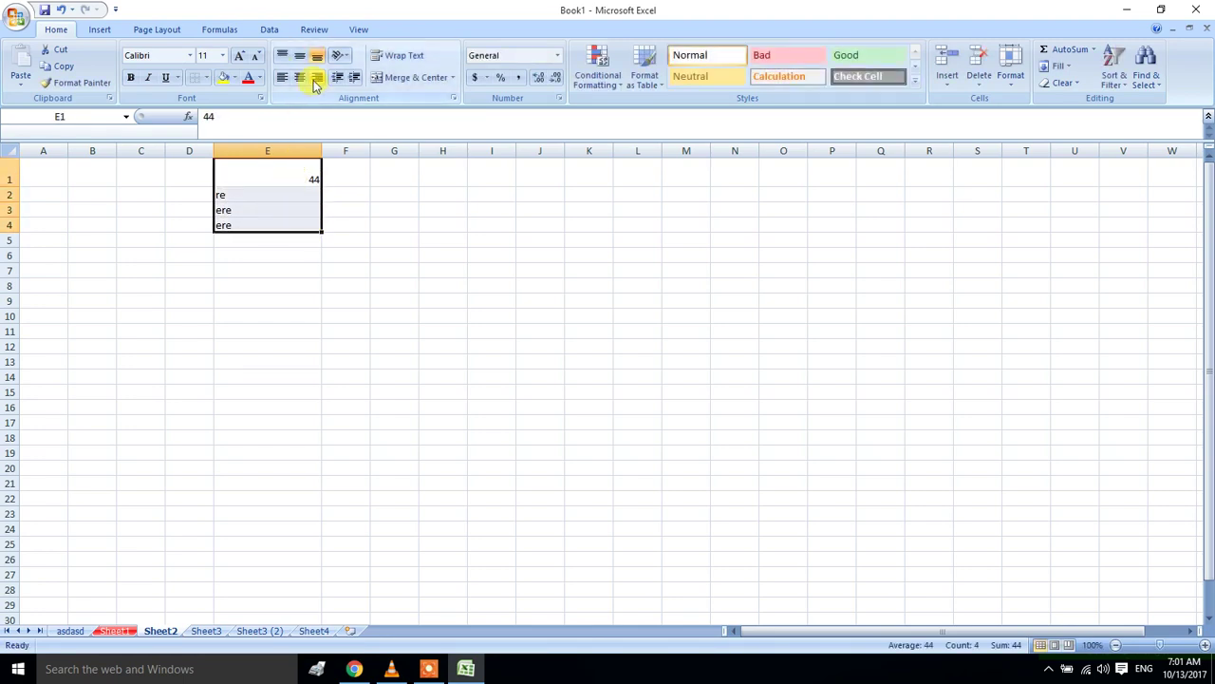
click(316, 79)
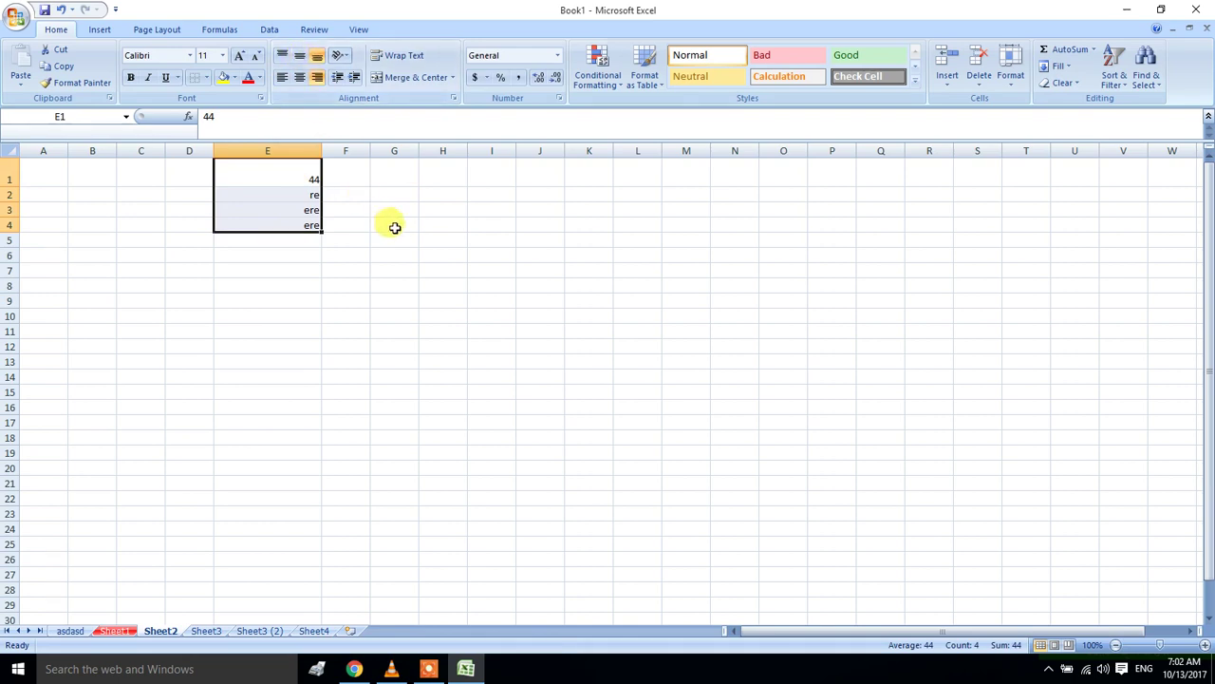
click(346, 179)
Replace the content of E1 with a sample first name and enter two more first names in F1 and G1
drag(284, 172, 426, 172)
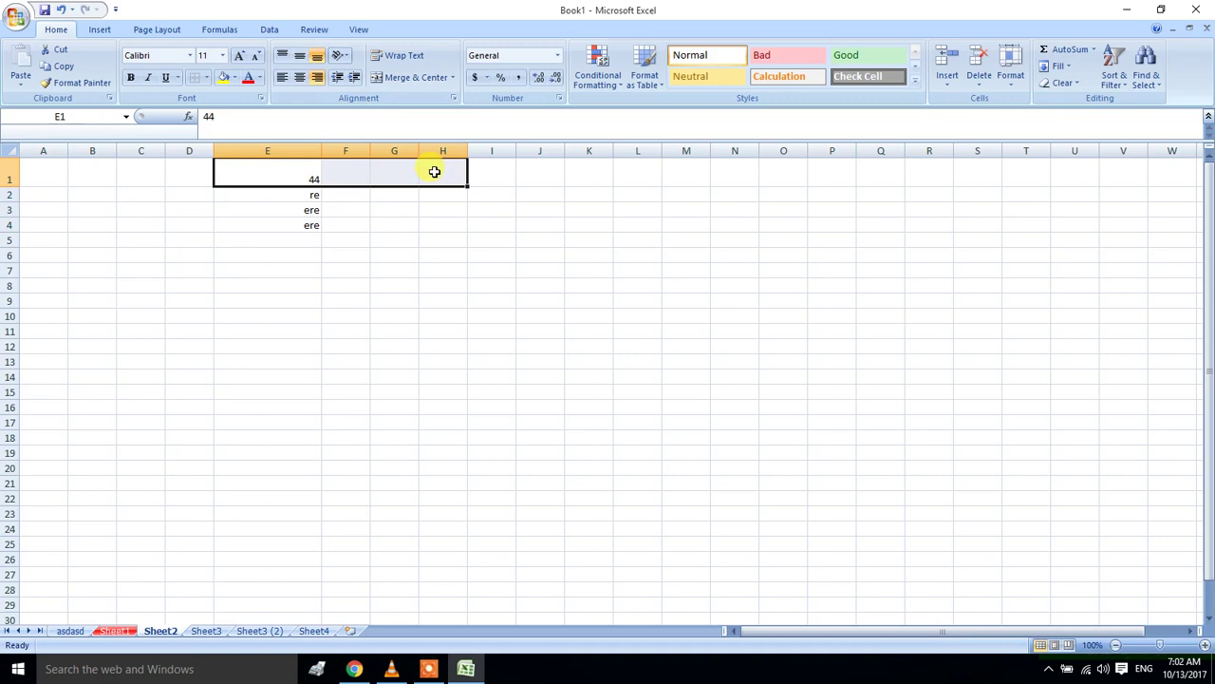
click(293, 168)
text(ram)
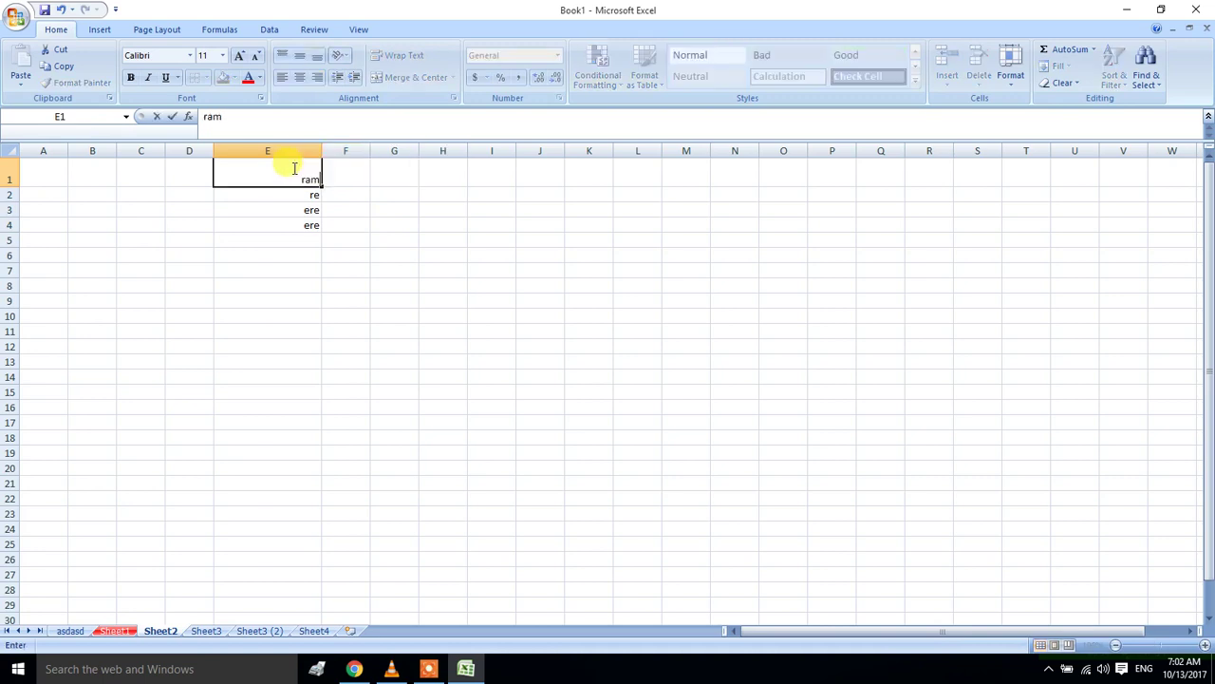
key(Tab)
text(sita)
key(Tab)
text(gi)
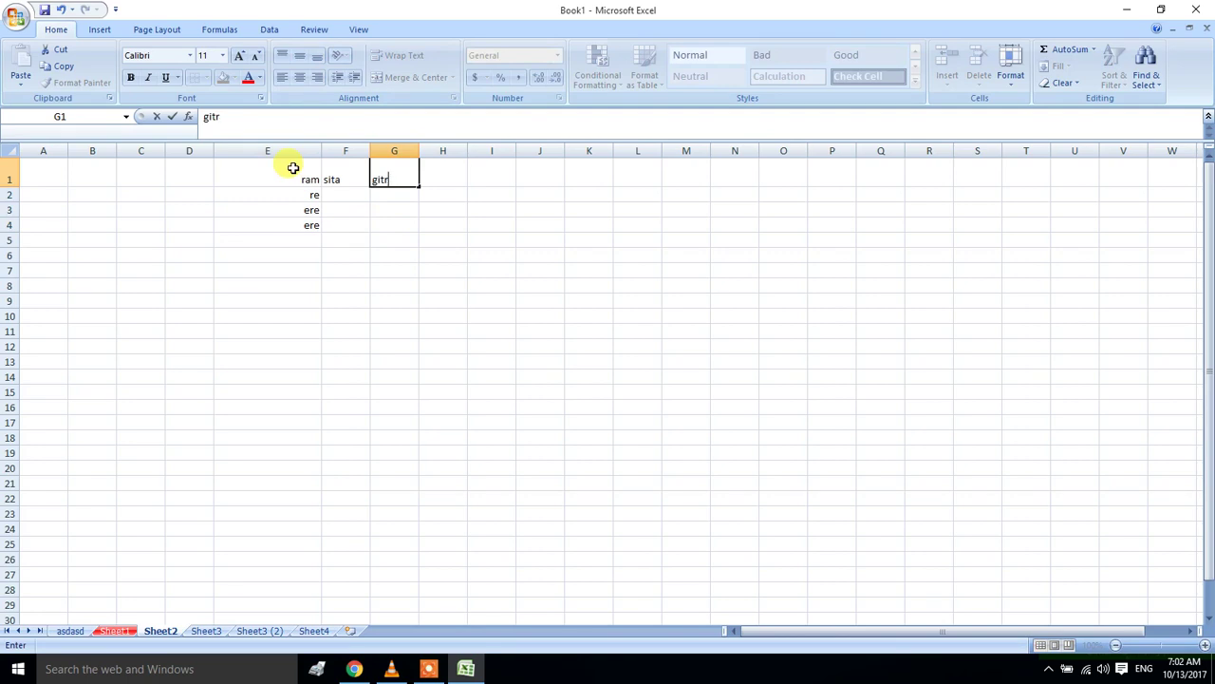
click(496, 196)
Angle the text in cells E1:G1 counterclockwise
drag(274, 180, 372, 177)
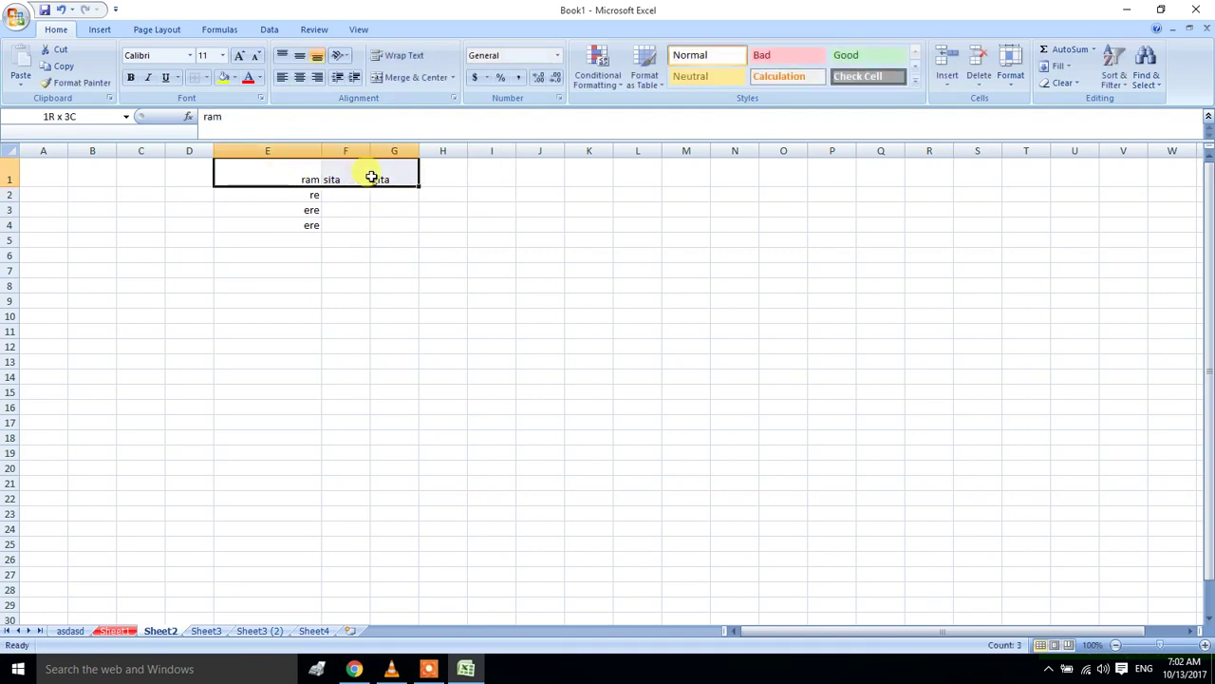
click(342, 55)
click(351, 73)
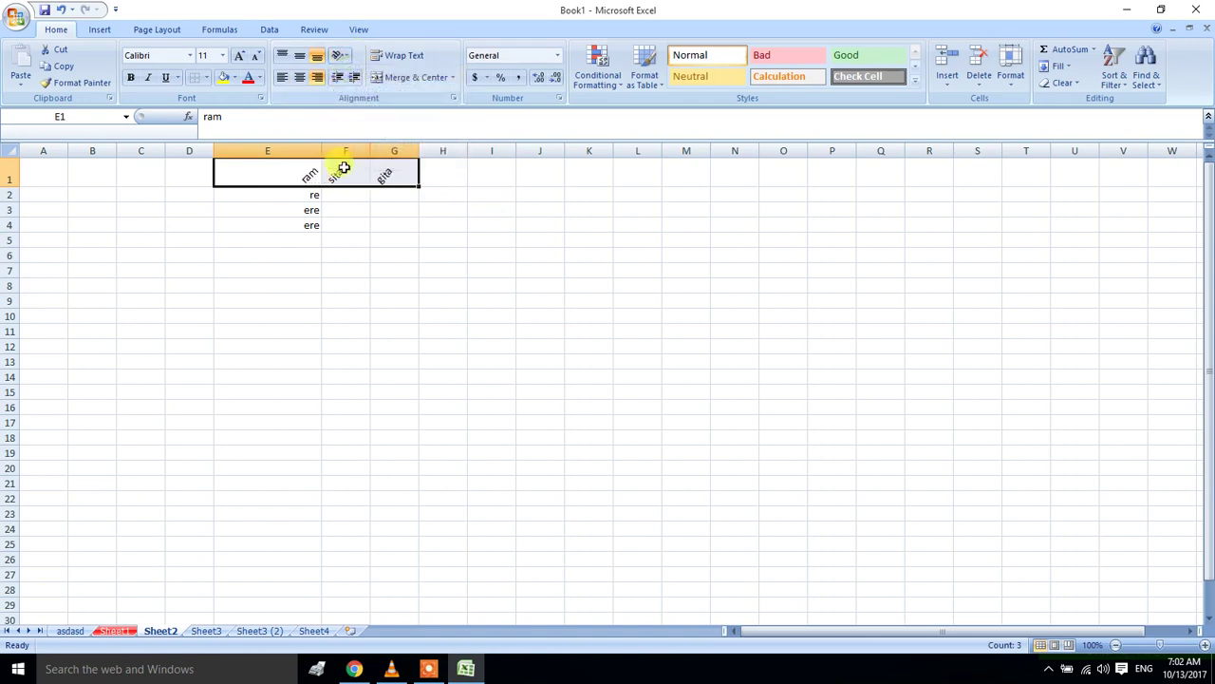
click(358, 257)
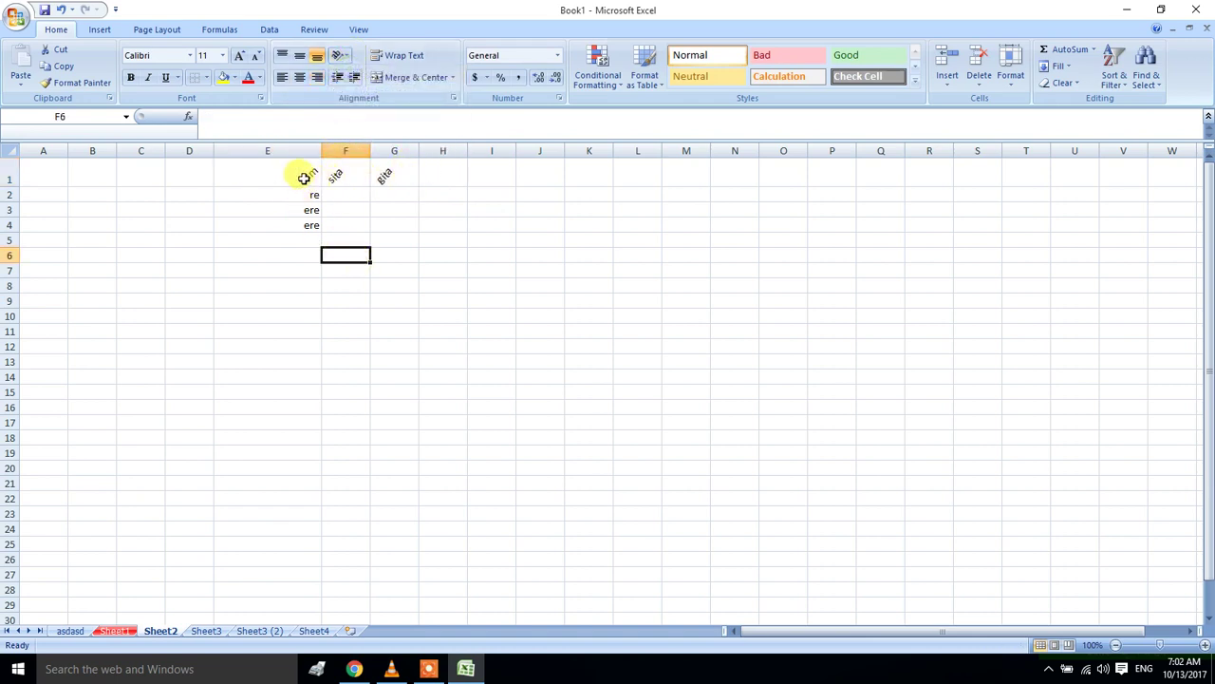
Try the Rotate Text Down, Angle Counterclockwise and Rotate Text Up orientations on E1:G1, returning the text to horizontal
drag(298, 176, 393, 180)
click(342, 55)
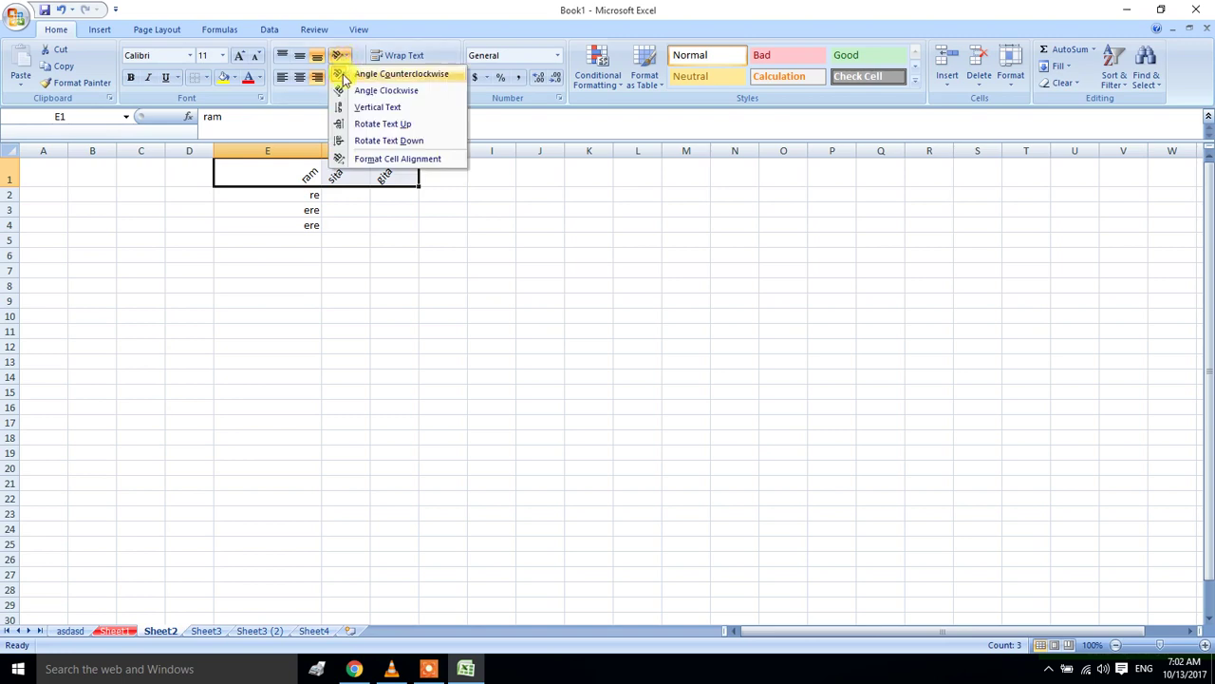
click(343, 139)
click(339, 56)
click(347, 74)
click(350, 54)
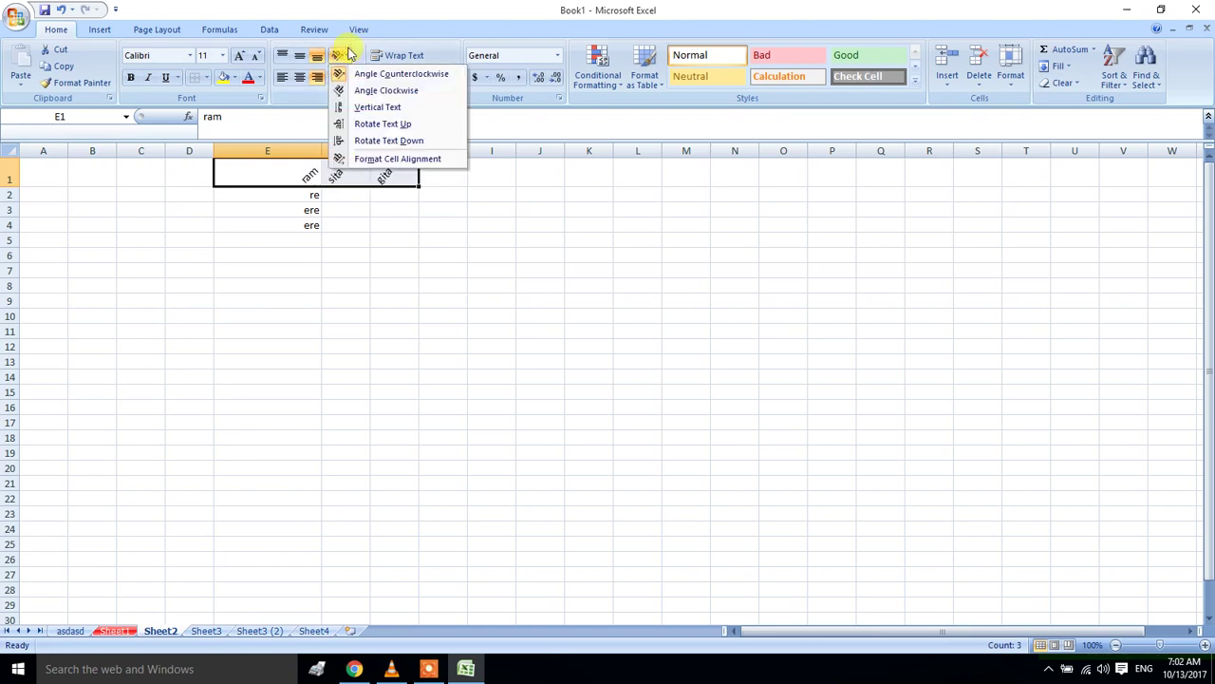
click(340, 74)
click(341, 55)
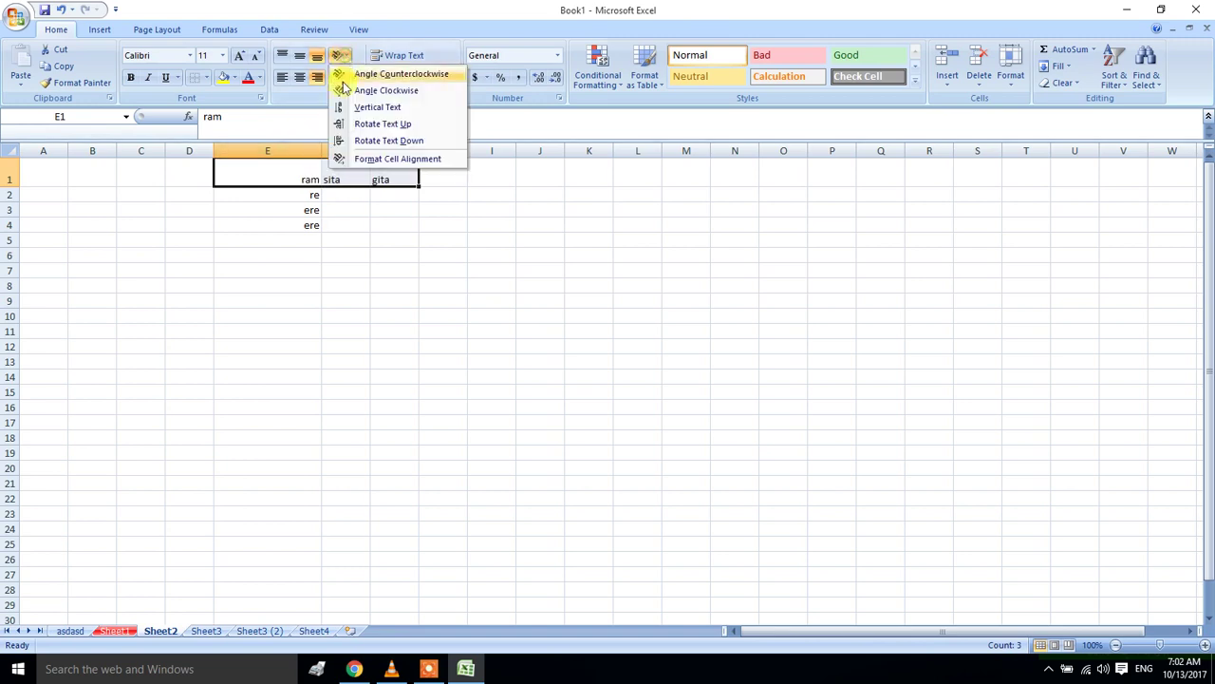
click(375, 123)
click(343, 55)
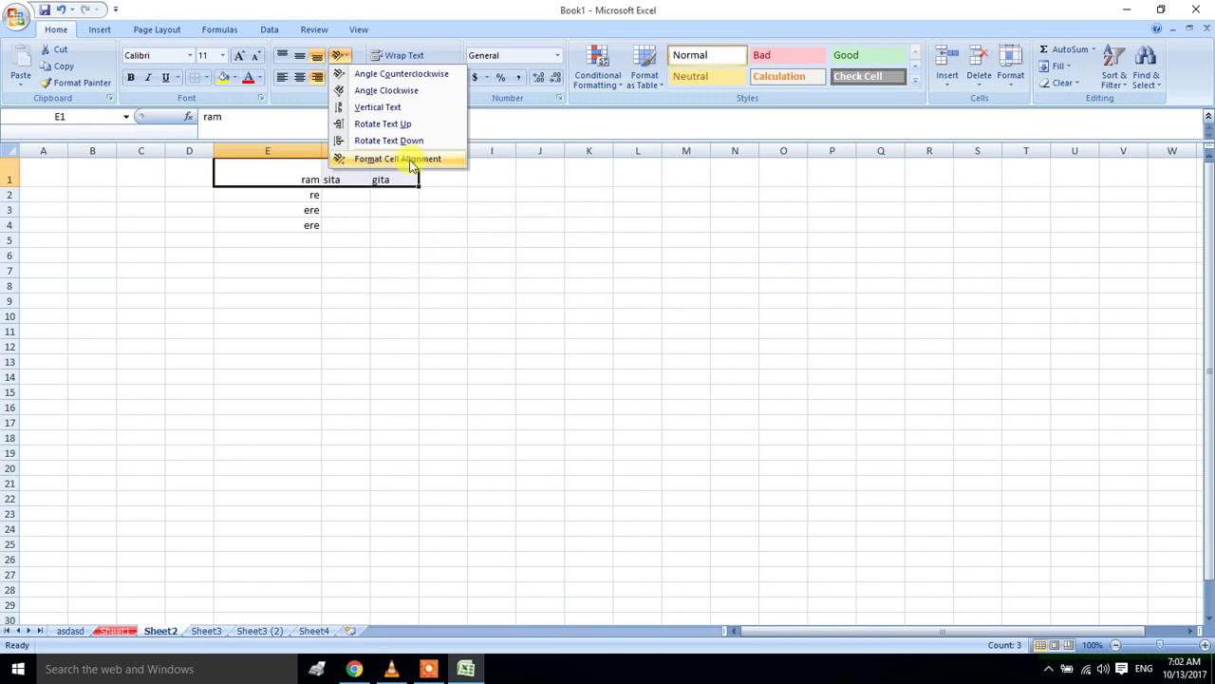
click(523, 173)
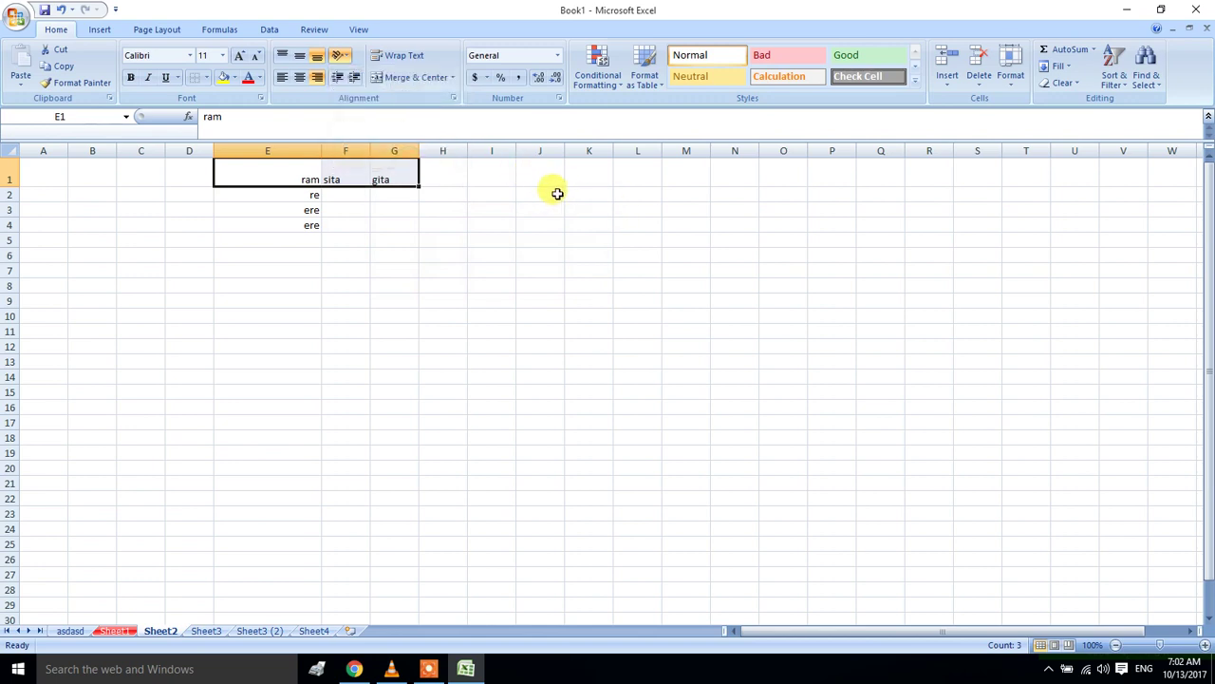
Set a custom text orientation of 28 degrees for cells E1:G1 in the cell alignment settings
click(345, 55)
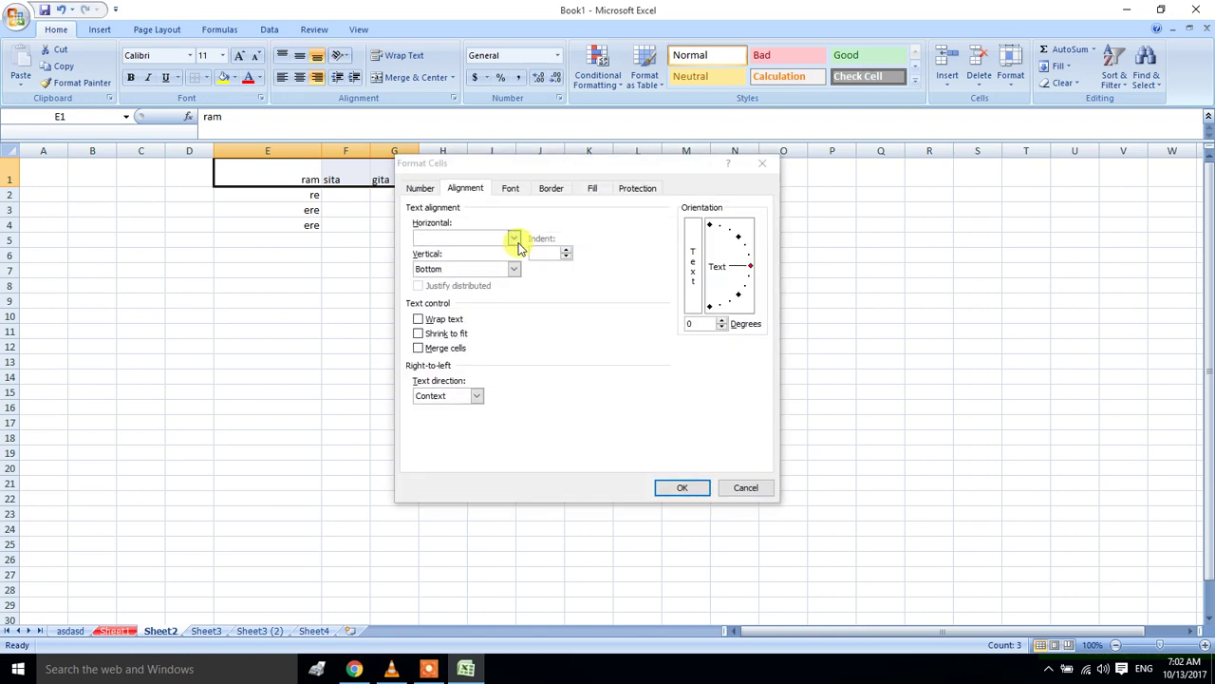
drag(619, 165, 746, 209)
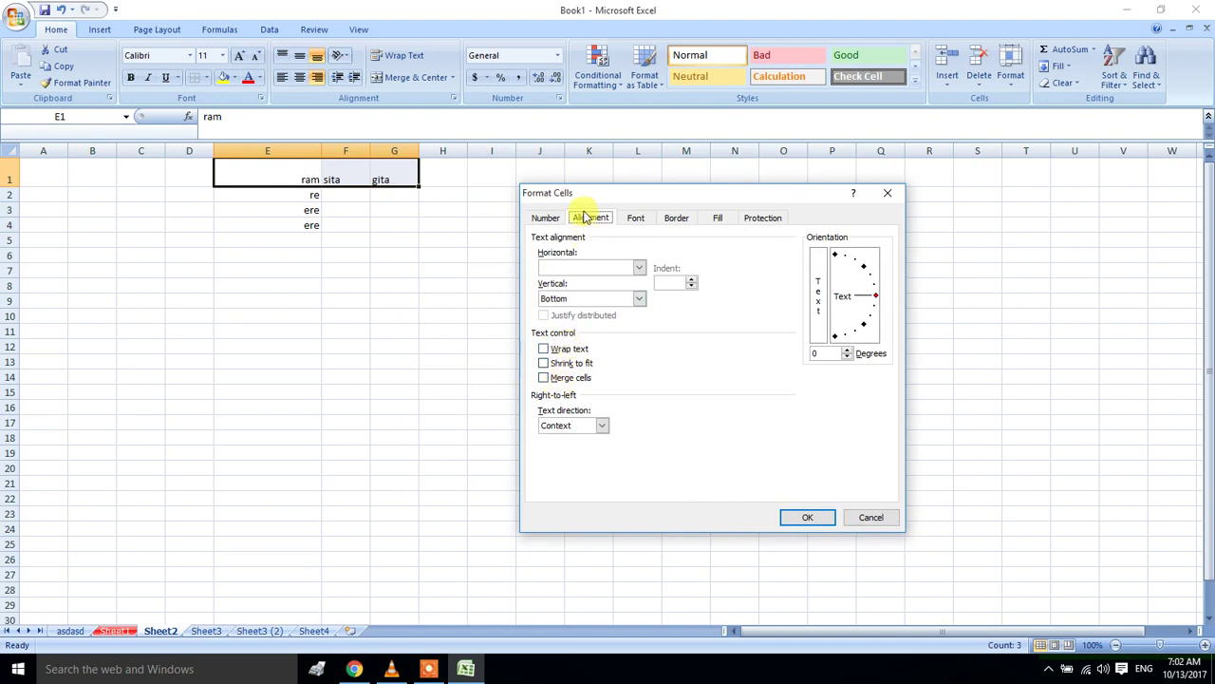
mouse_move(877, 300)
mouse_down()
mouse_move(876, 326)
mouse_move(879, 277)
mouse_up()
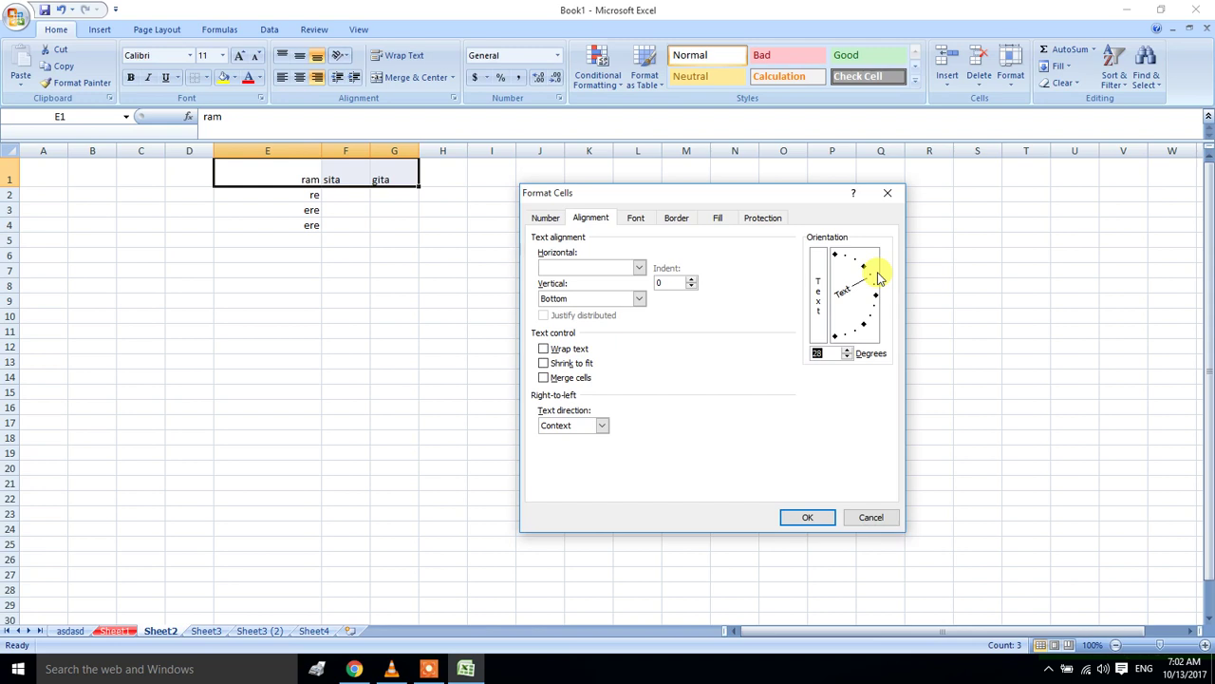
click(807, 516)
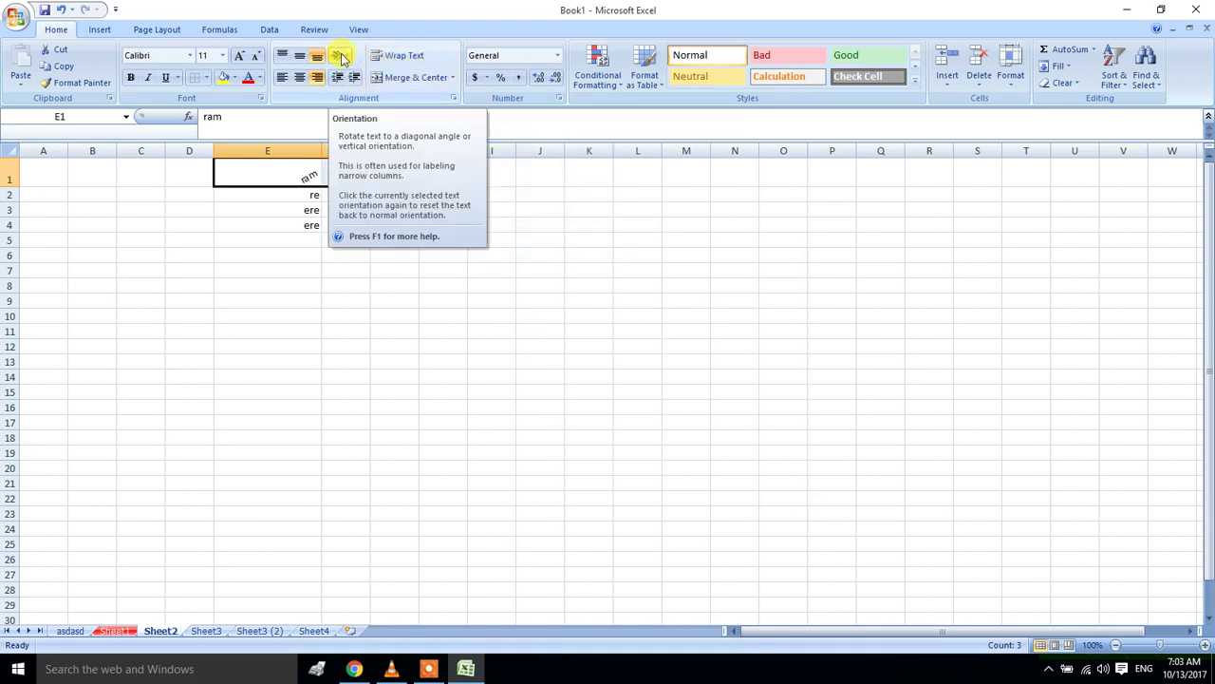
Increase the indent of the text in cells E1:G1, finishing by decreasing it one level
click(354, 77)
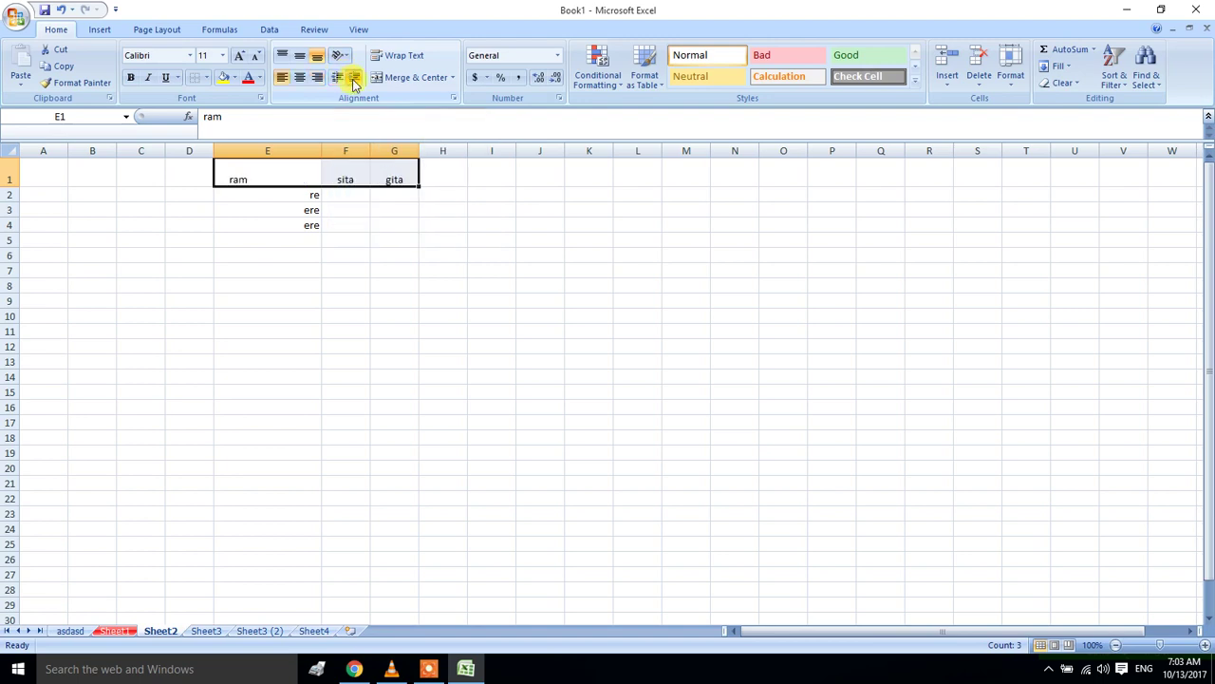
click(337, 78)
click(627, 255)
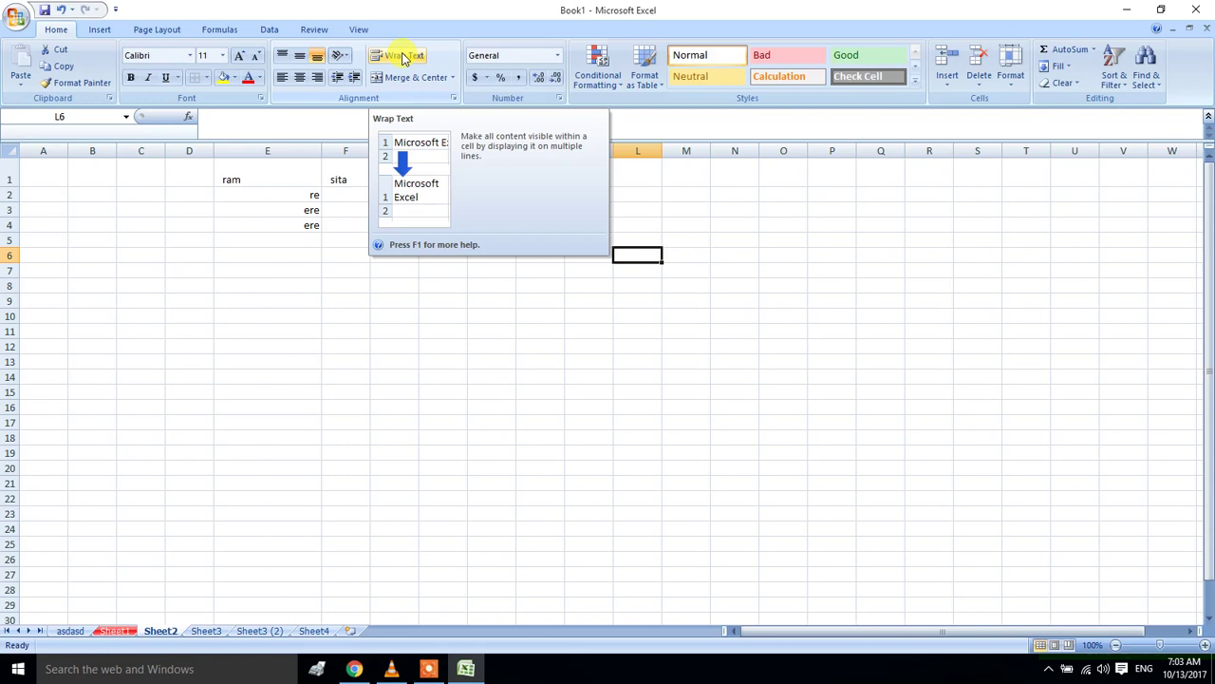
Delete the contents of cells E1:G5
click(446, 300)
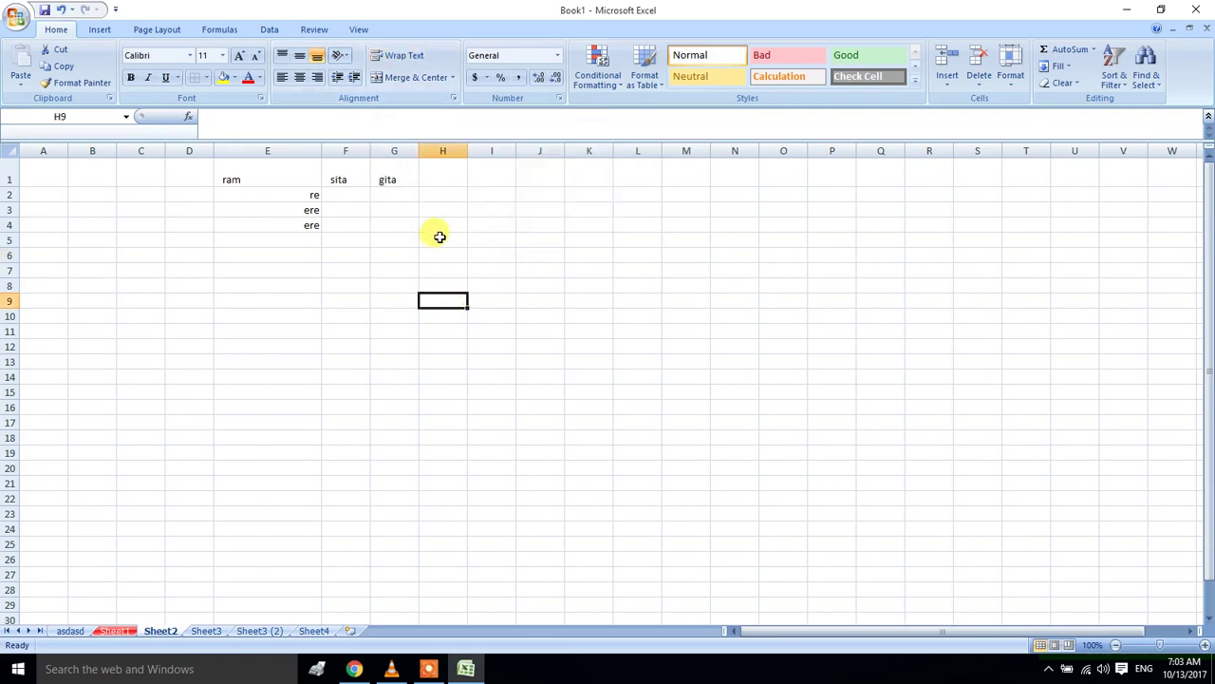
click(434, 194)
click(356, 237)
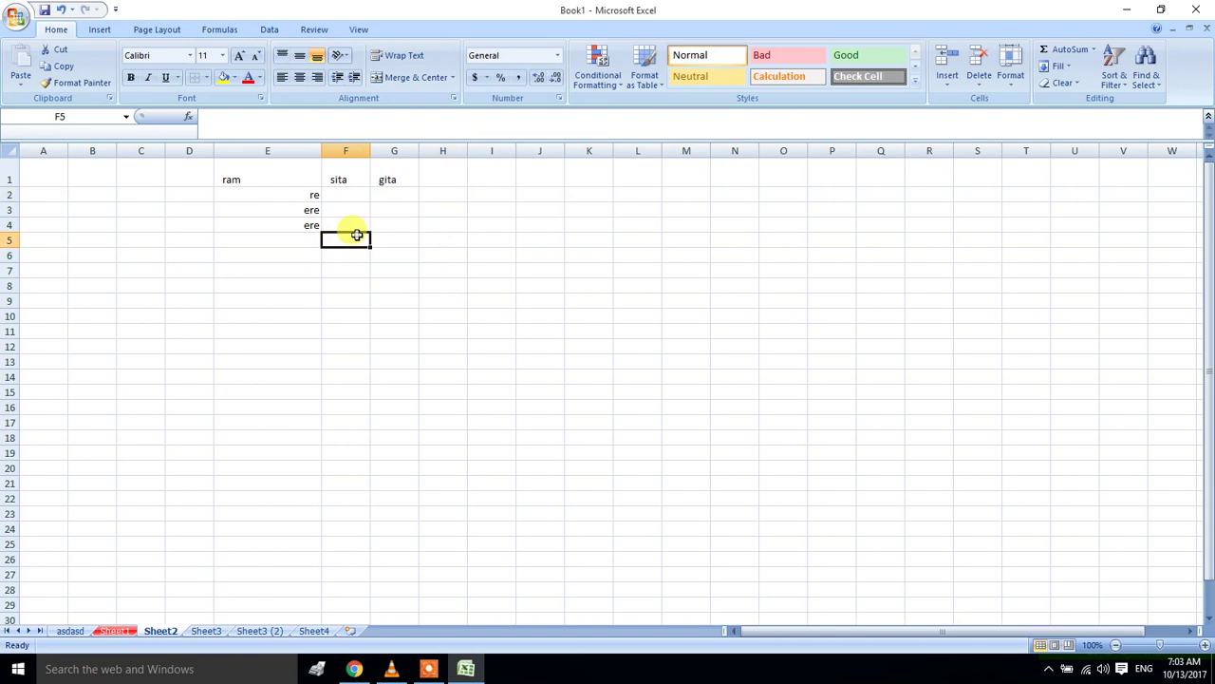
drag(218, 180, 398, 236)
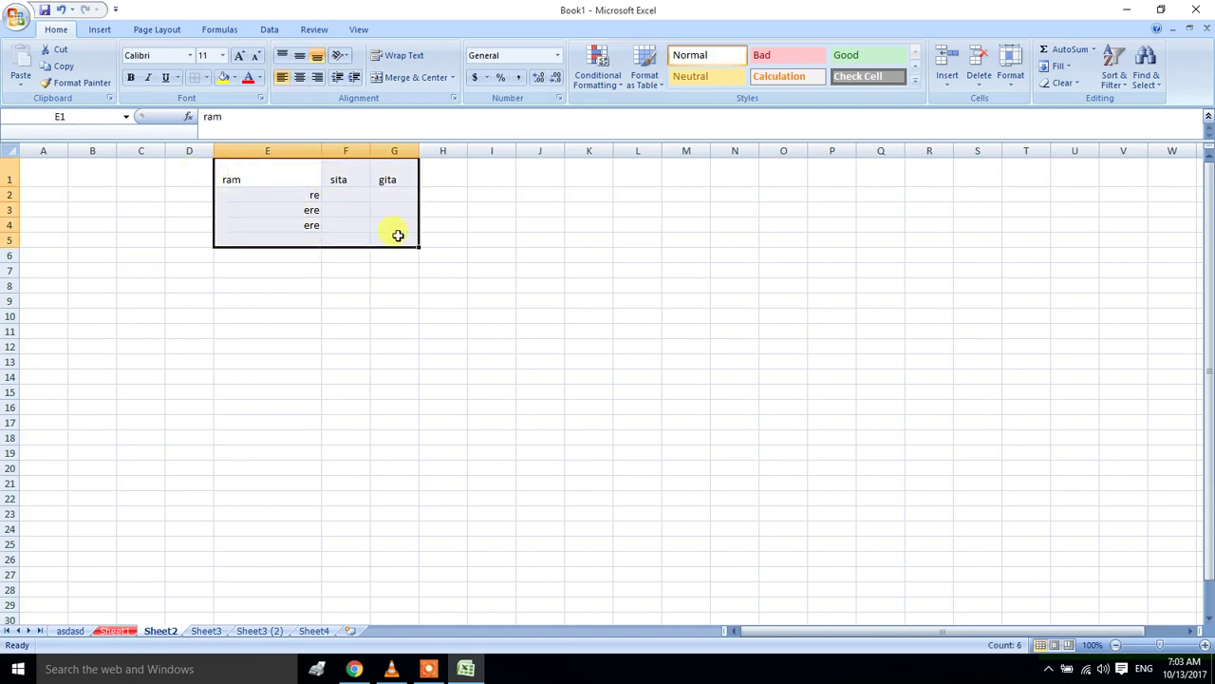
key(Delete)
click(429, 268)
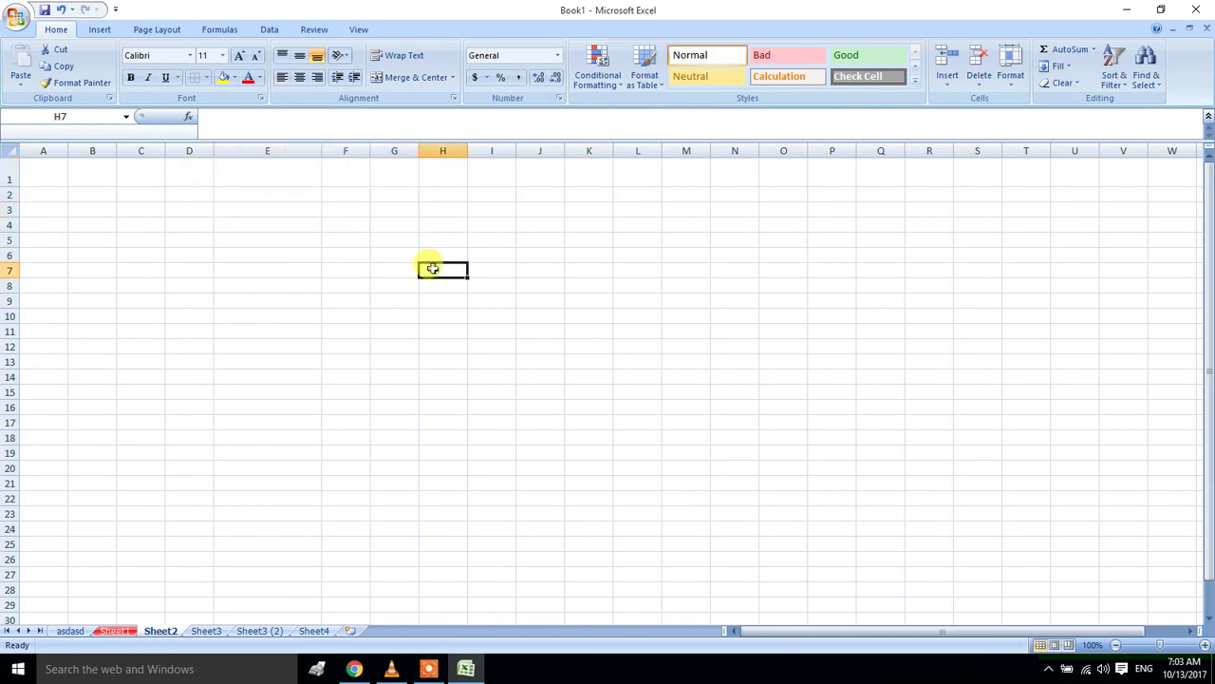
Enter "student name class 5" in cell E1 and "full student address" in cell F1
click(251, 179)
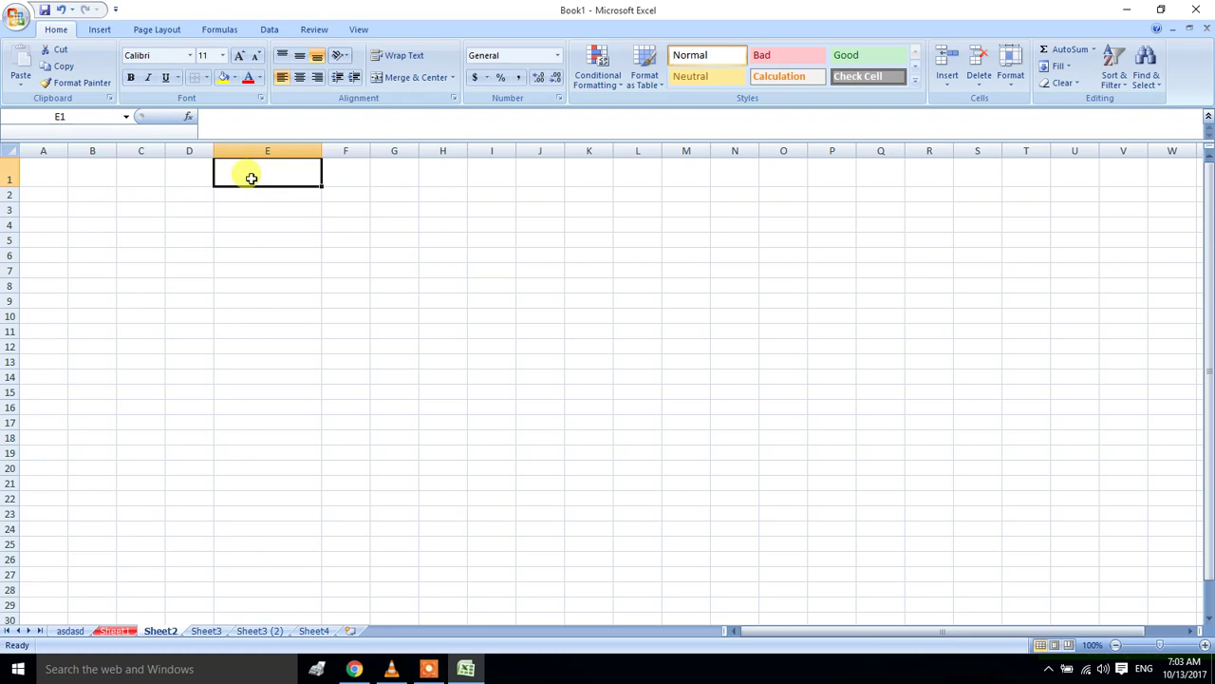
text(student name)
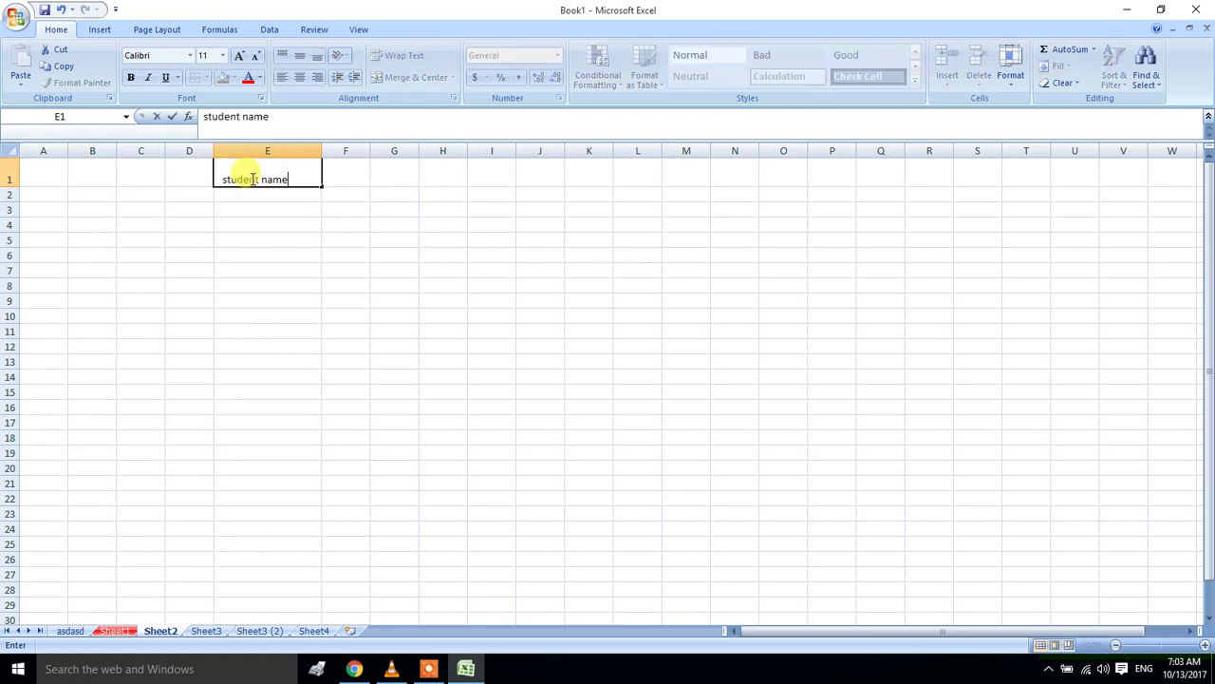
text( class 5)
key(Tab)
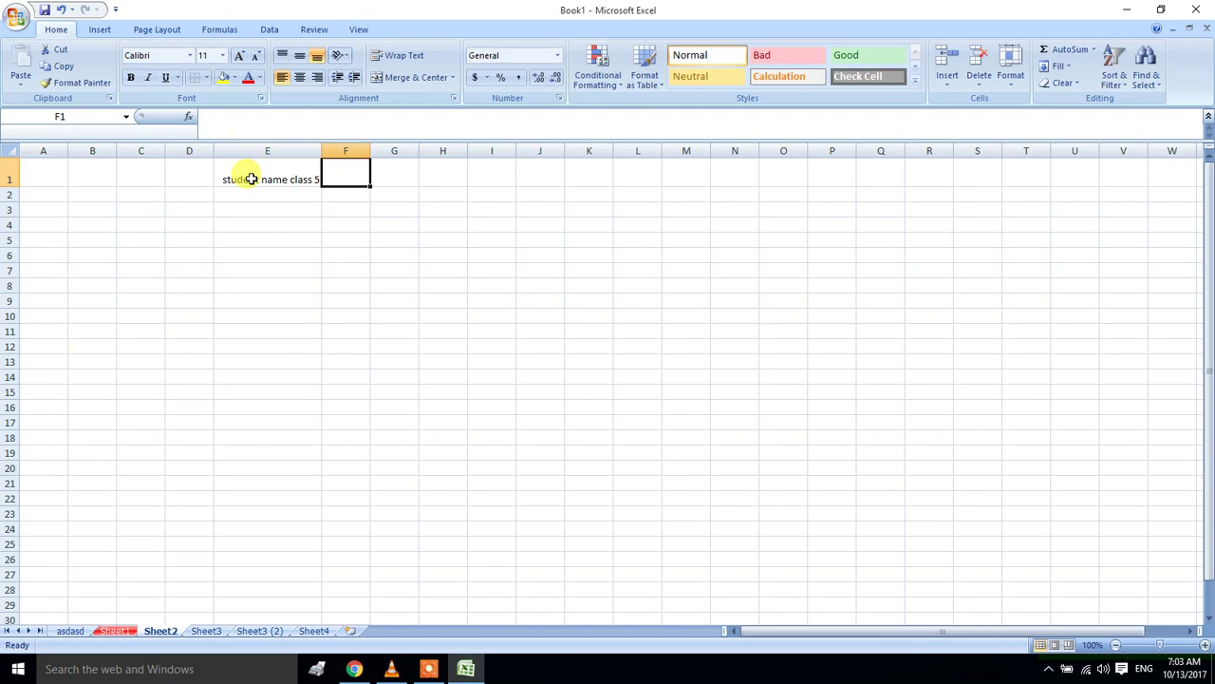
text(fu)
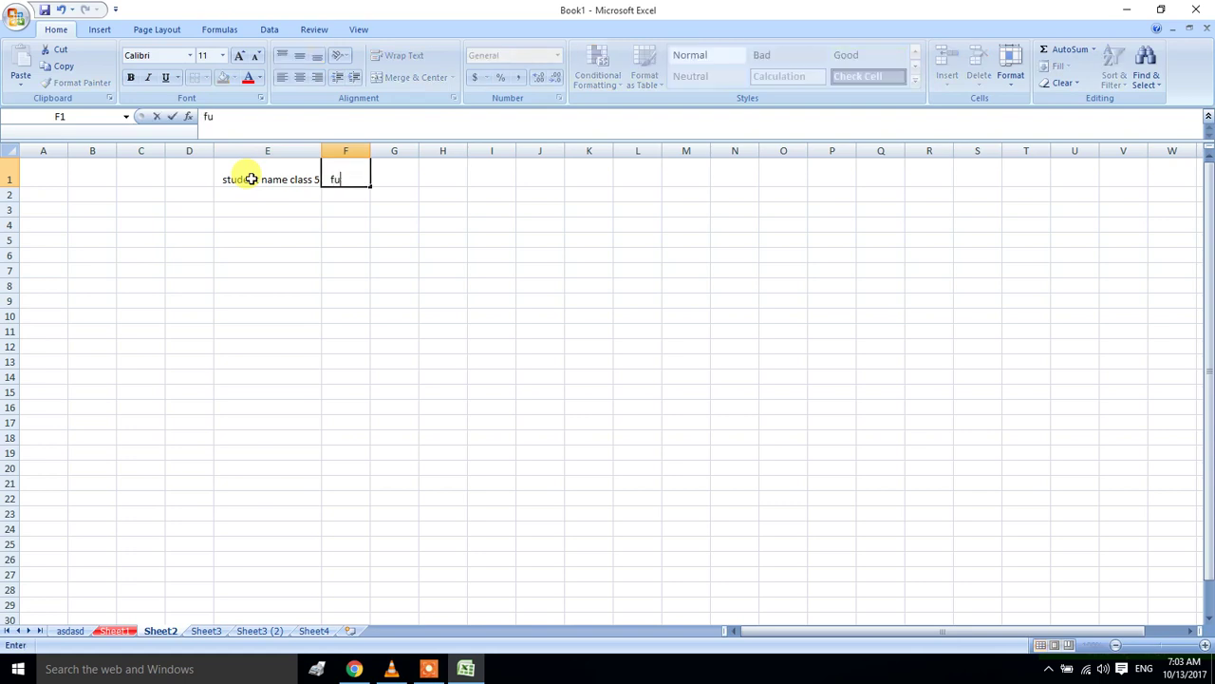
text(ll student address)
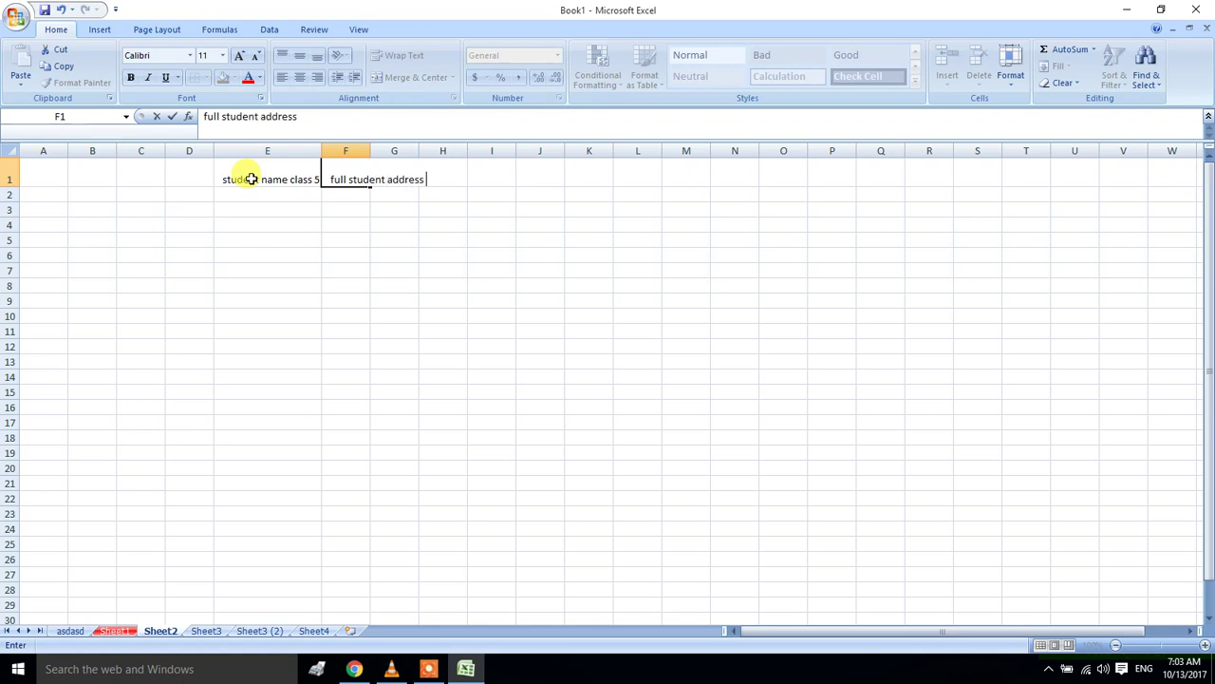
click(603, 239)
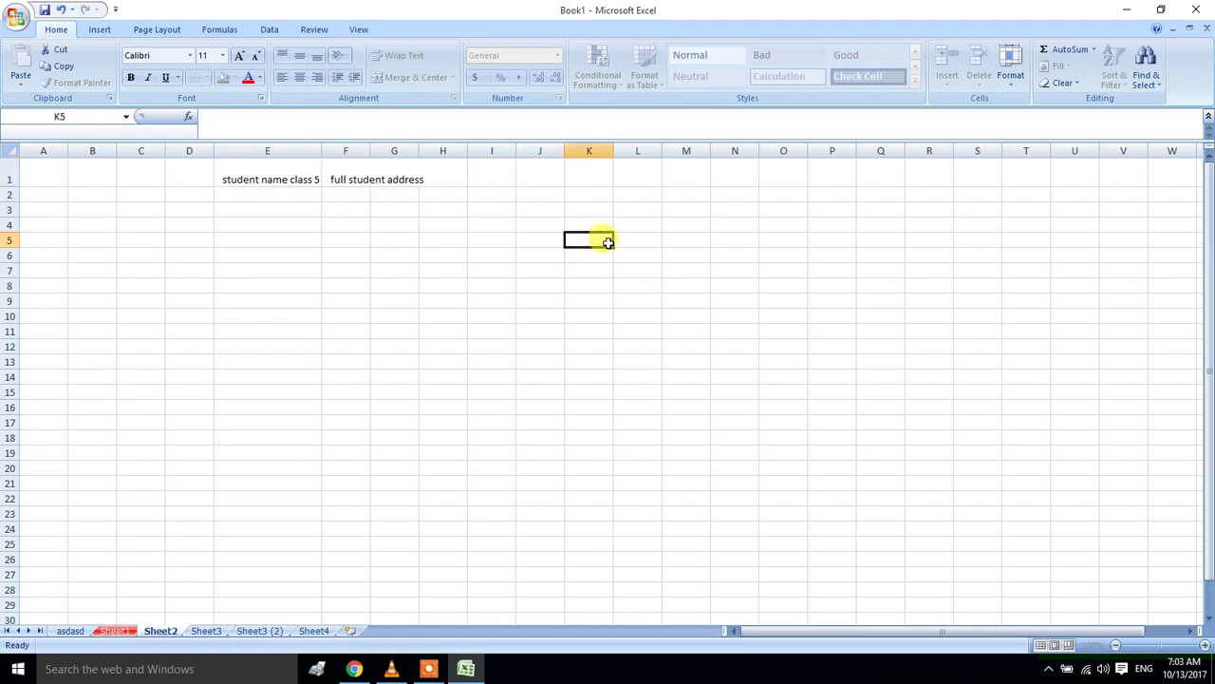
click(352, 175)
click(389, 171)
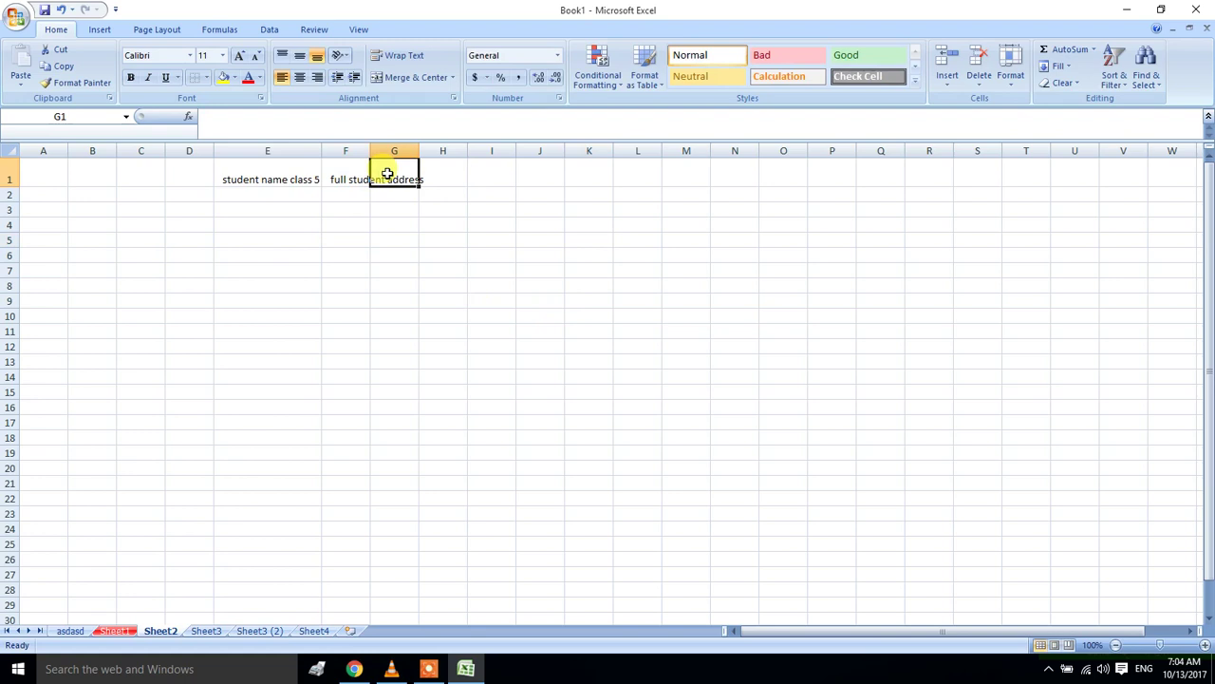
Enter "full mark" in cell G1 and narrow column E until its heading text is cut off
text(full mark)
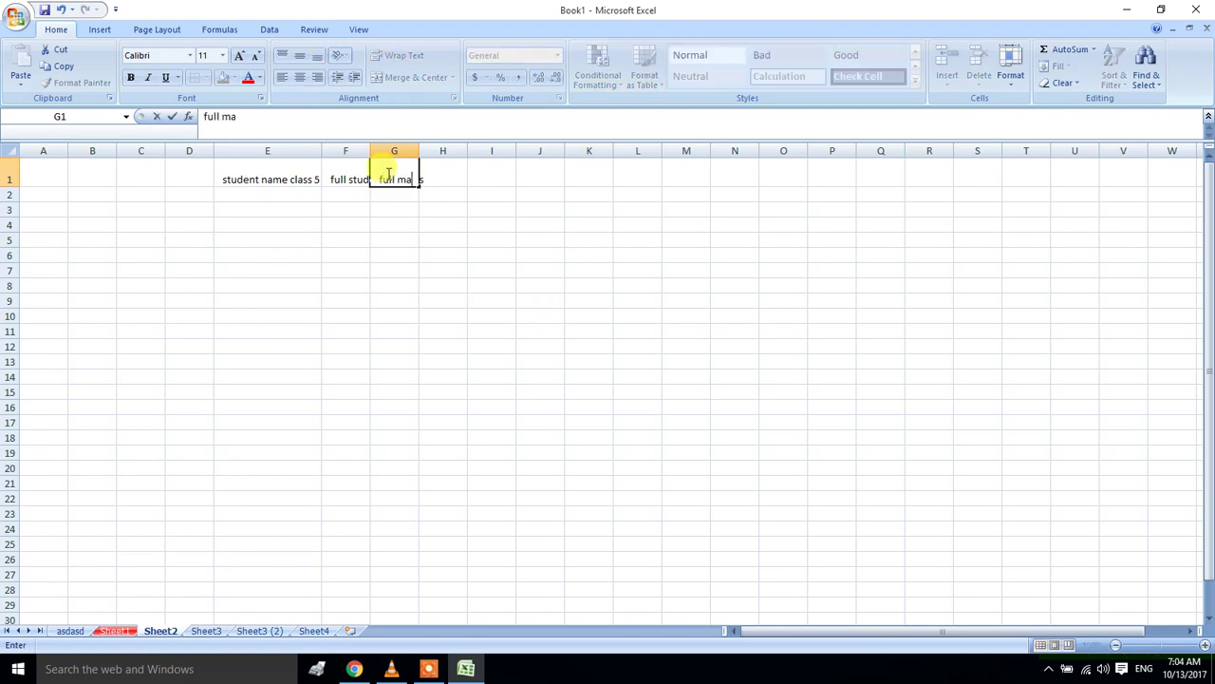
click(415, 237)
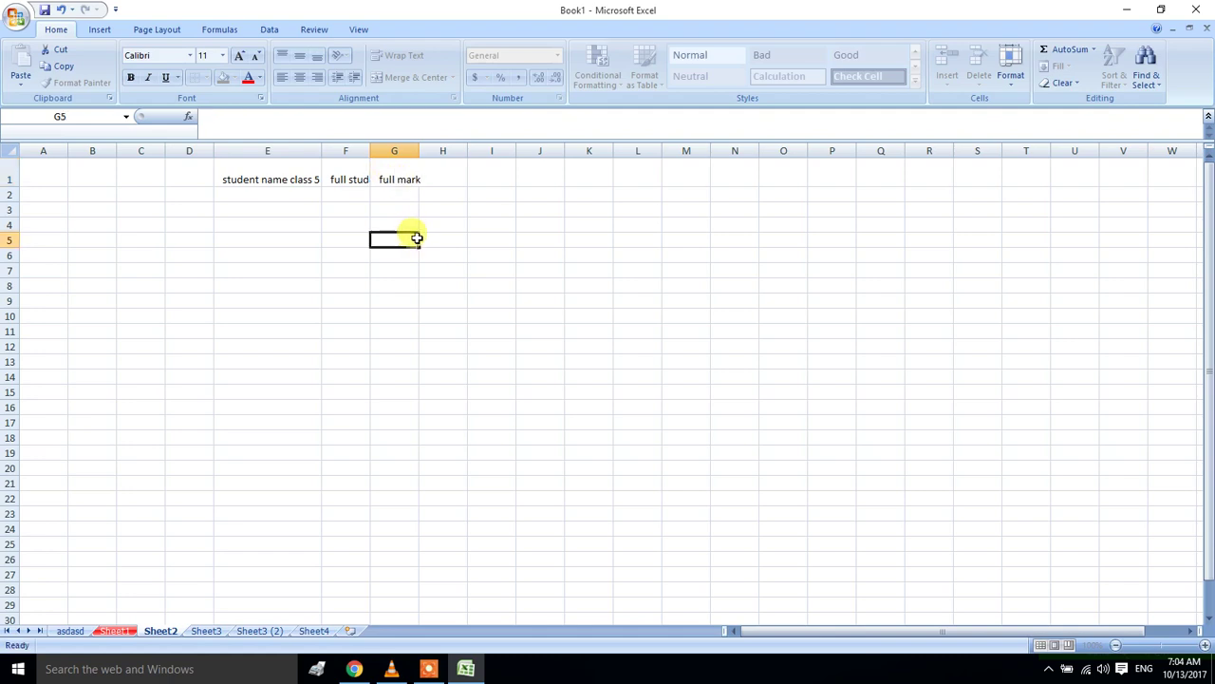
click(252, 180)
drag(318, 149, 295, 150)
click(415, 286)
click(255, 179)
click(320, 180)
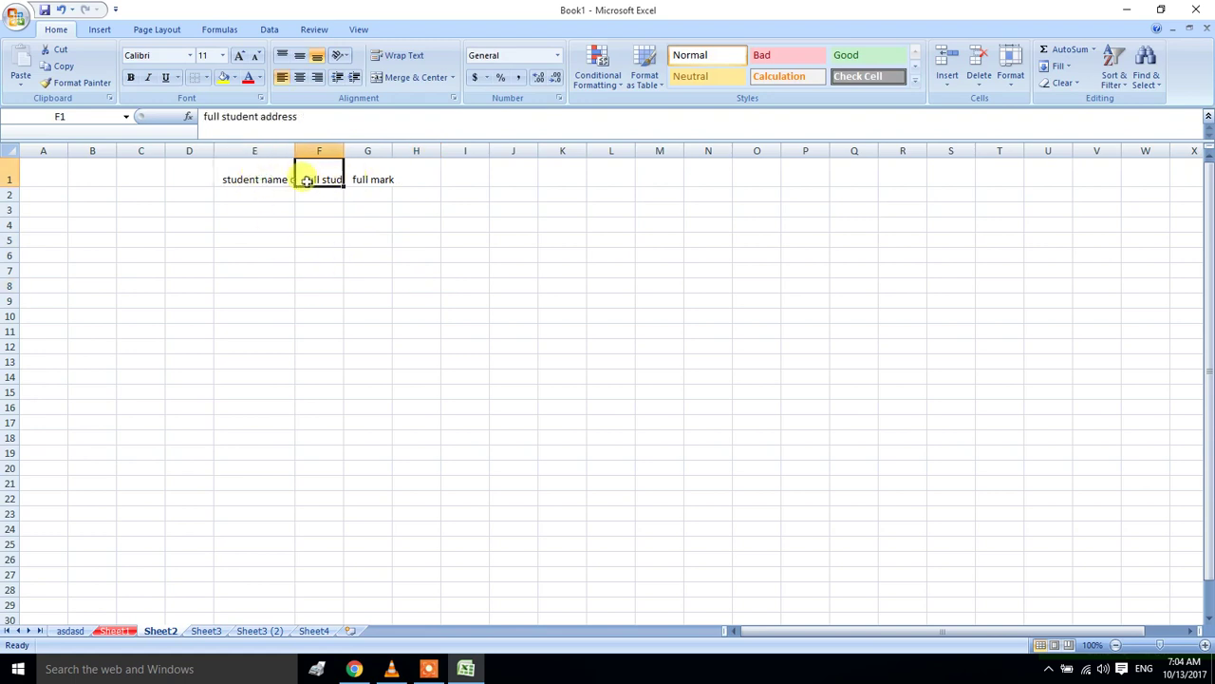
click(351, 177)
Try wrapping the text in cell E1 and undo the wrapping
click(244, 184)
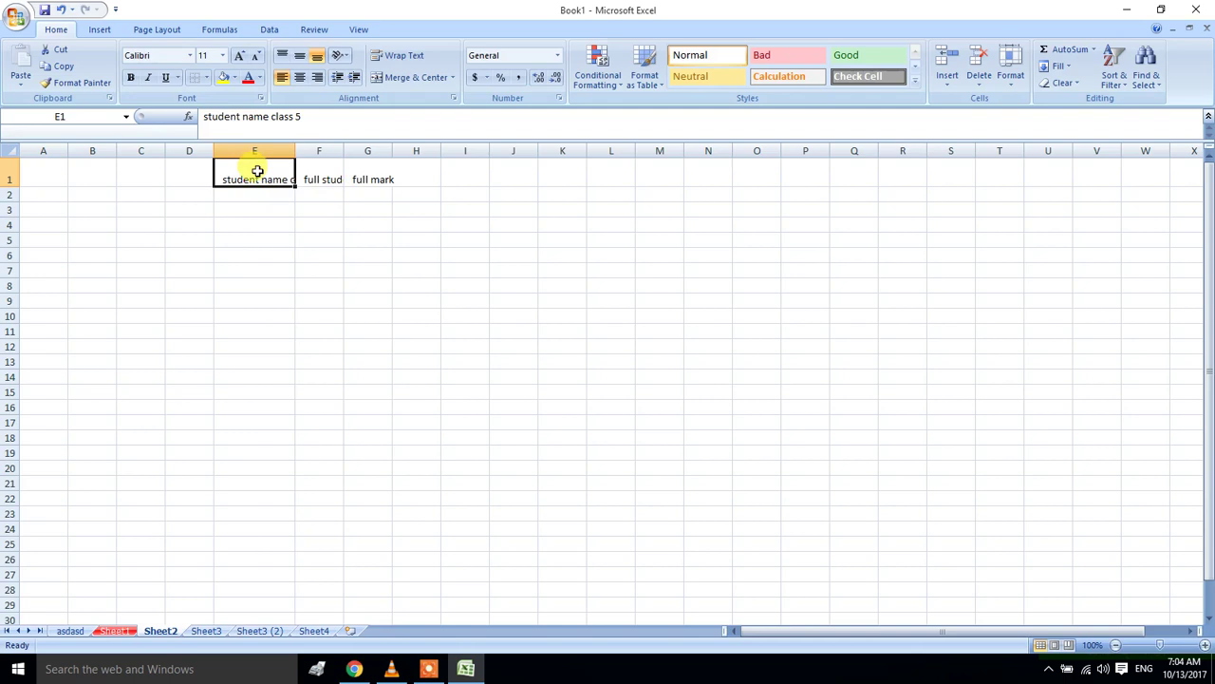
click(389, 64)
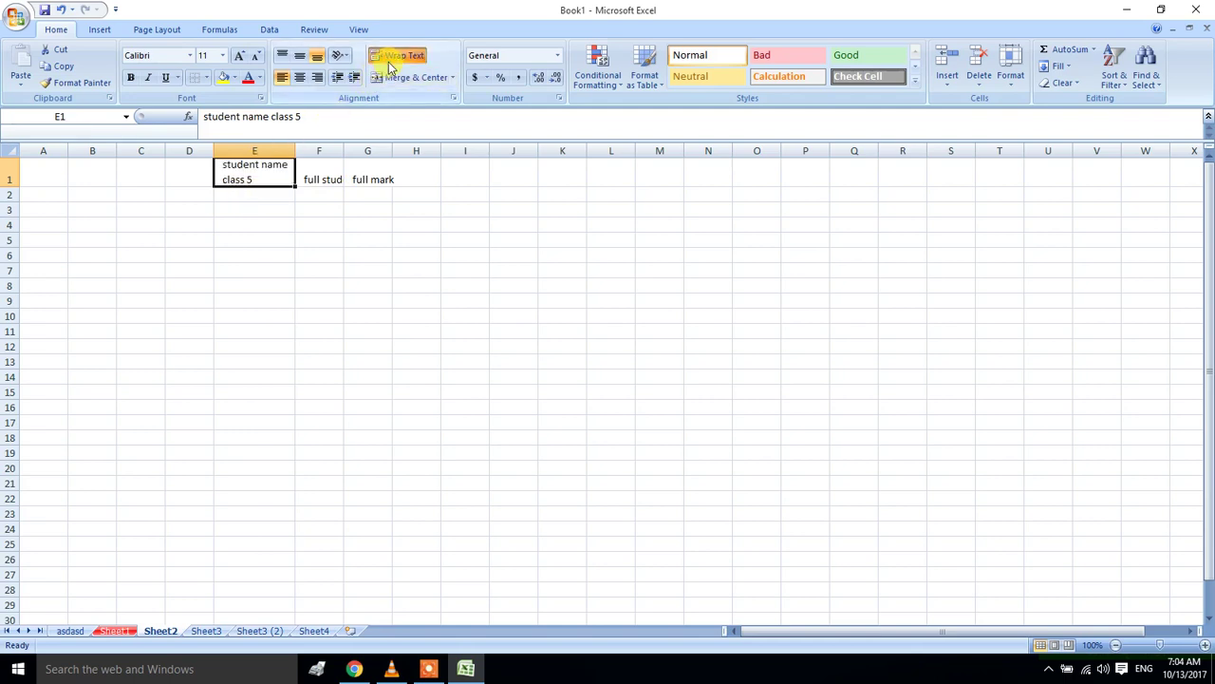
key(ctrl+z)
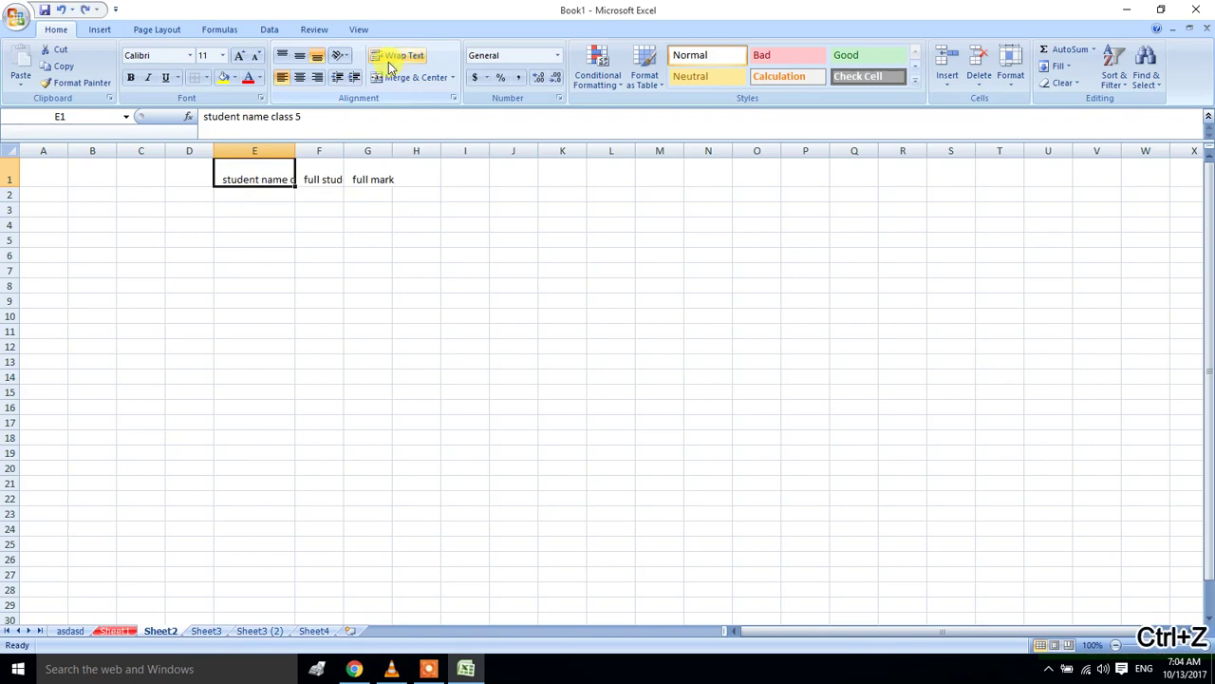
Autofit the widths of columns E and F to their heading text
double_click(294, 151)
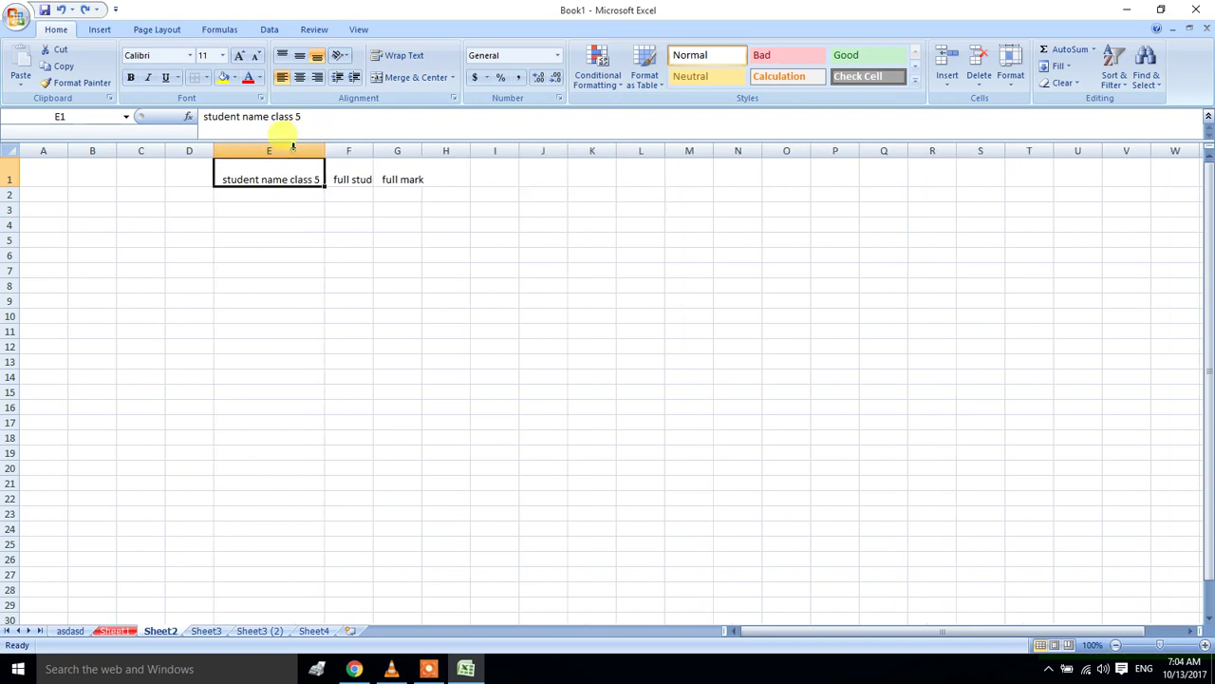
double_click(372, 151)
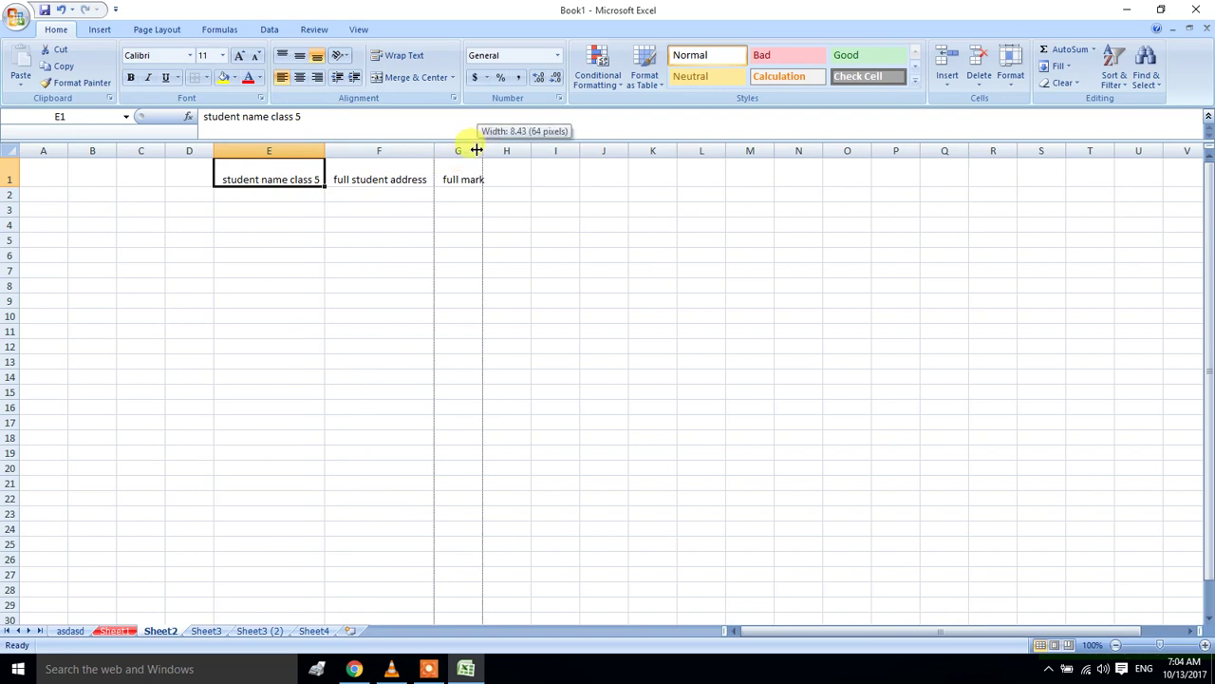
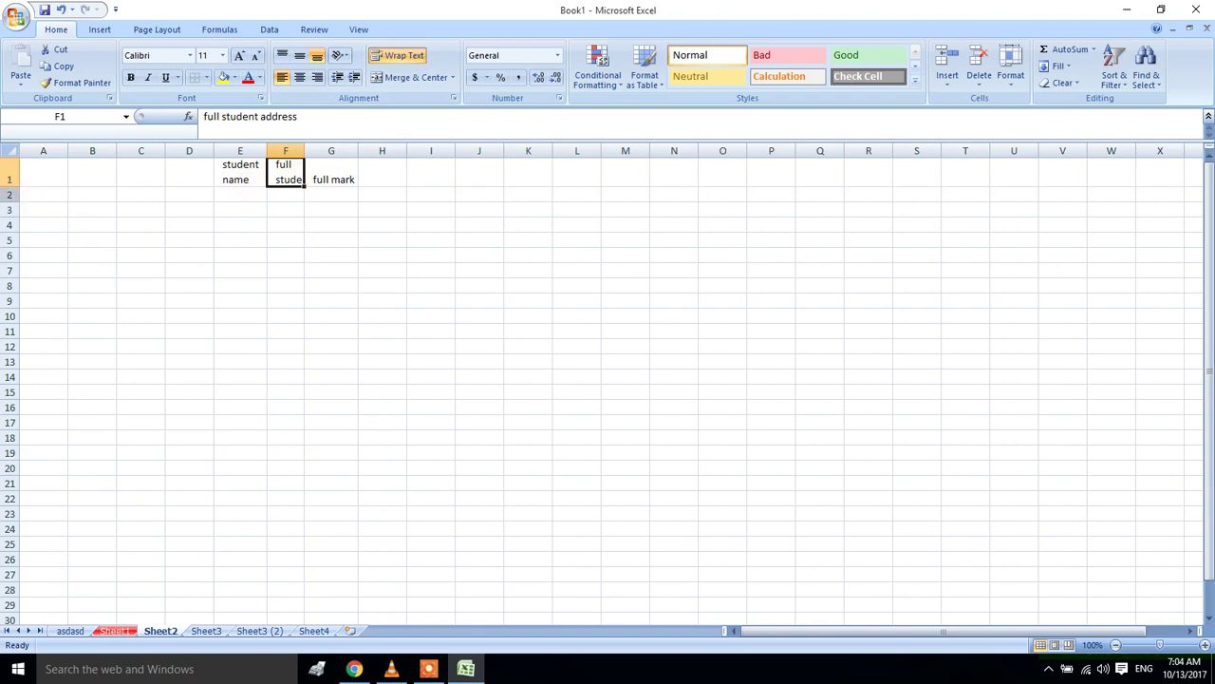
Autofit the height of row 1 to its wrapped text and reduce the row height slightly
double_click(9, 187)
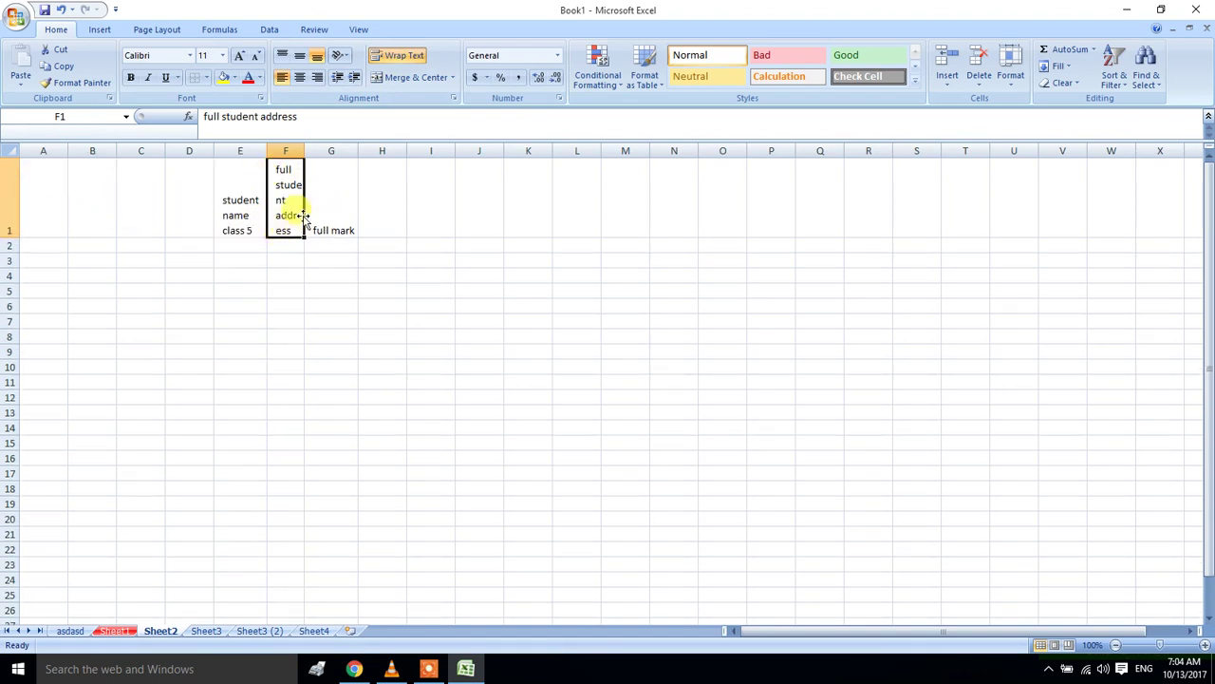
drag(10, 238, 10, 234)
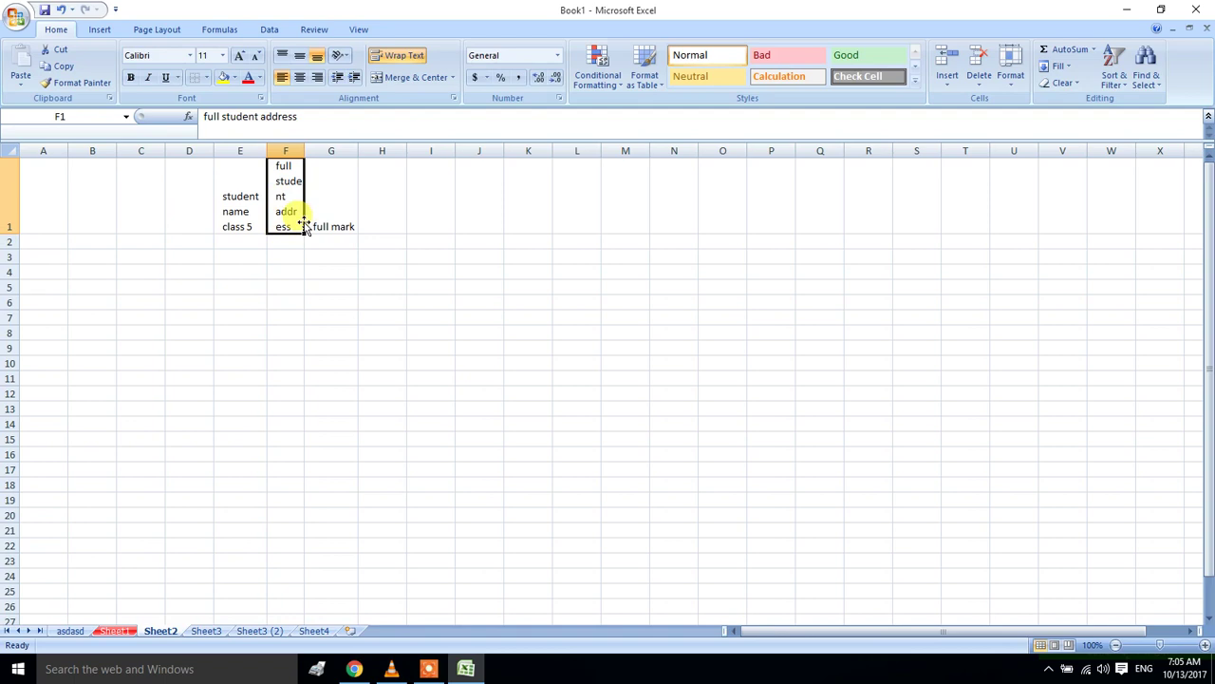
Turn off text wrapping in cell F1 and autofit column F to the text on one line
click(399, 55)
click(399, 55)
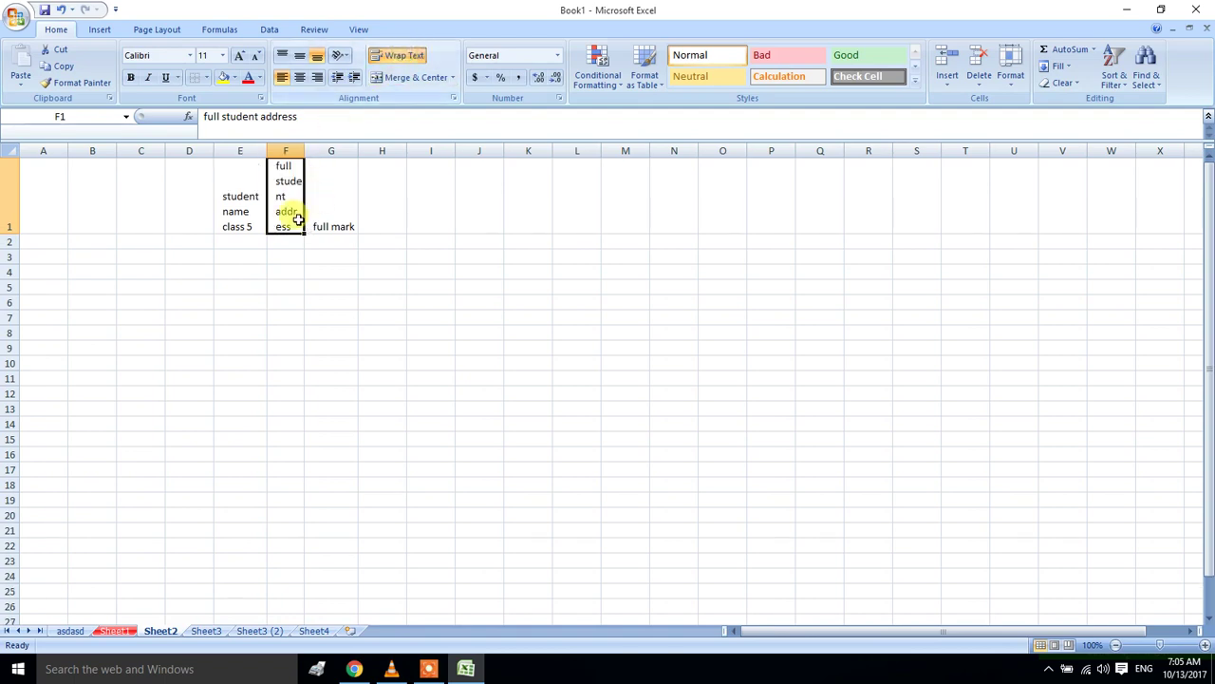
click(302, 150)
click(399, 59)
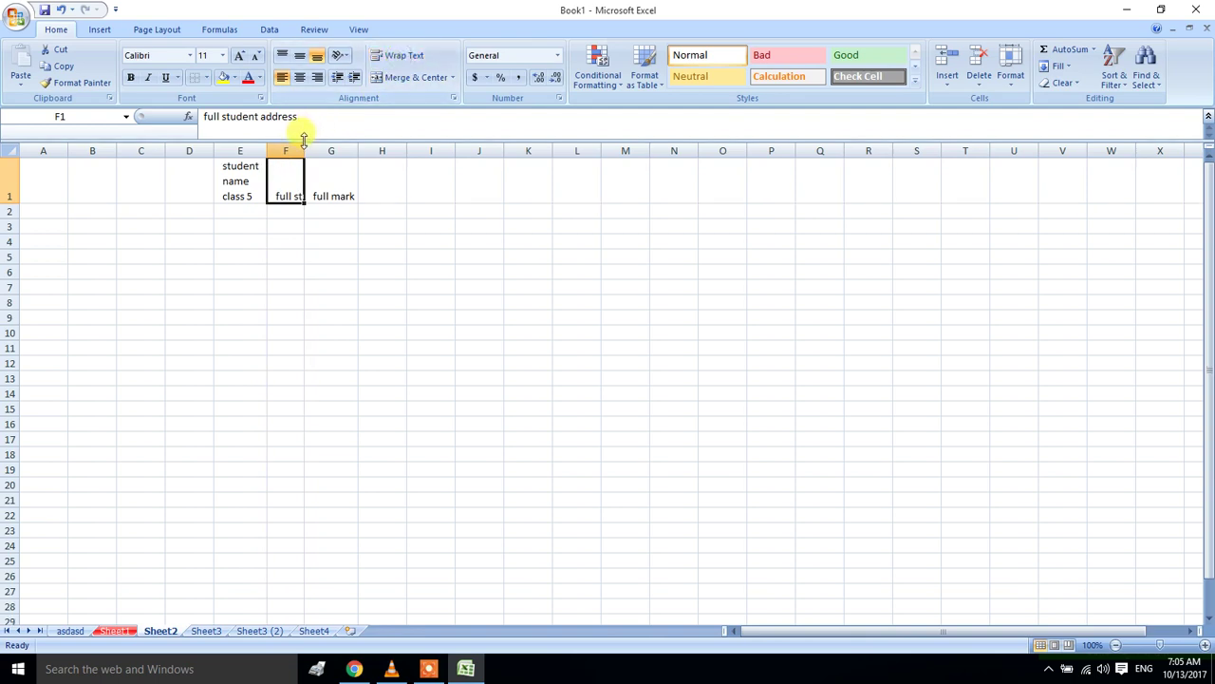
double_click(303, 144)
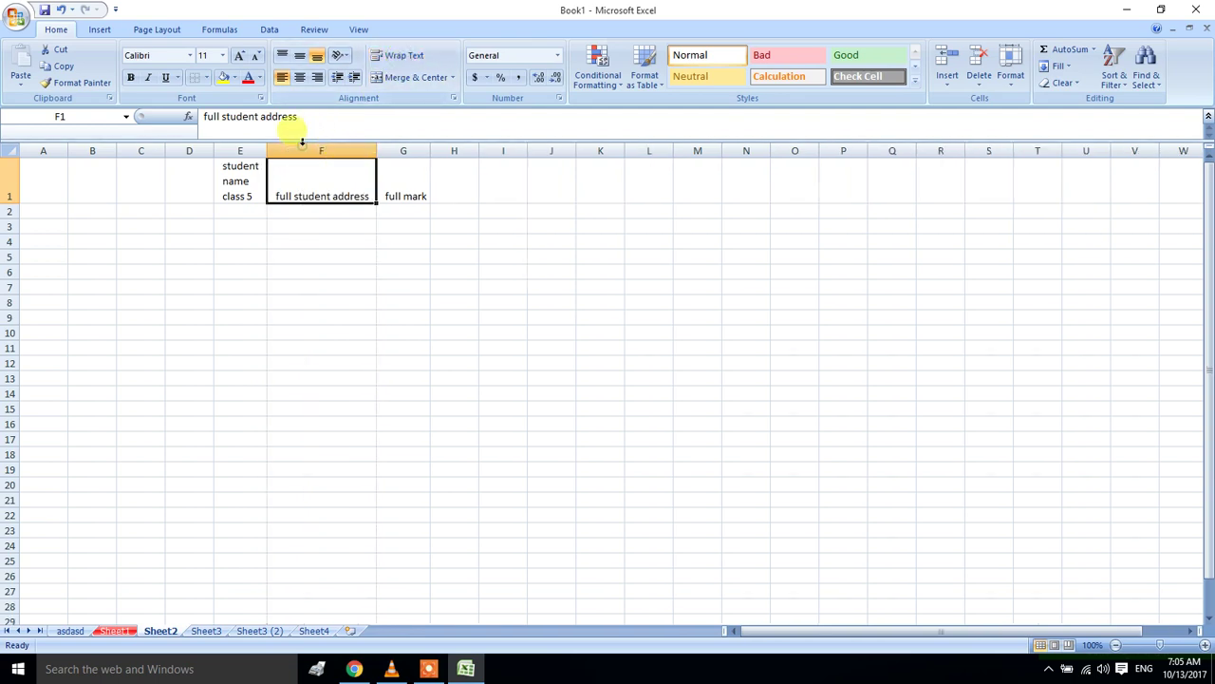
click(396, 192)
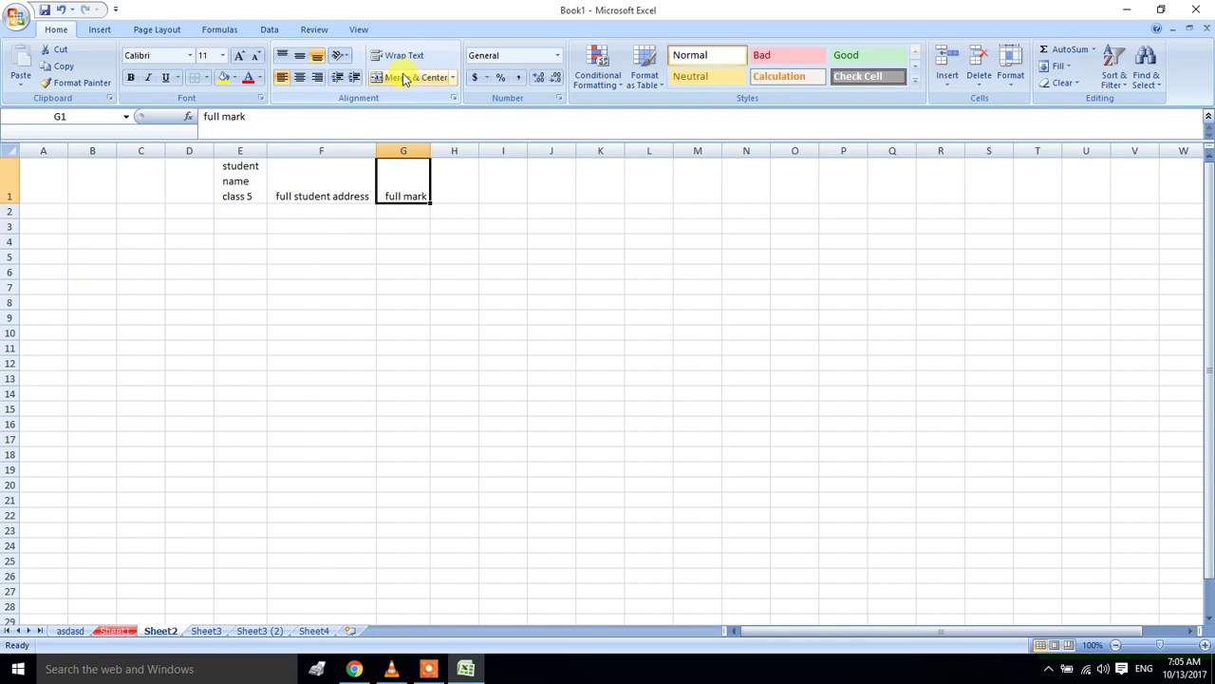
Merge cells E6:H6 into one cell without centering
drag(238, 269, 473, 275)
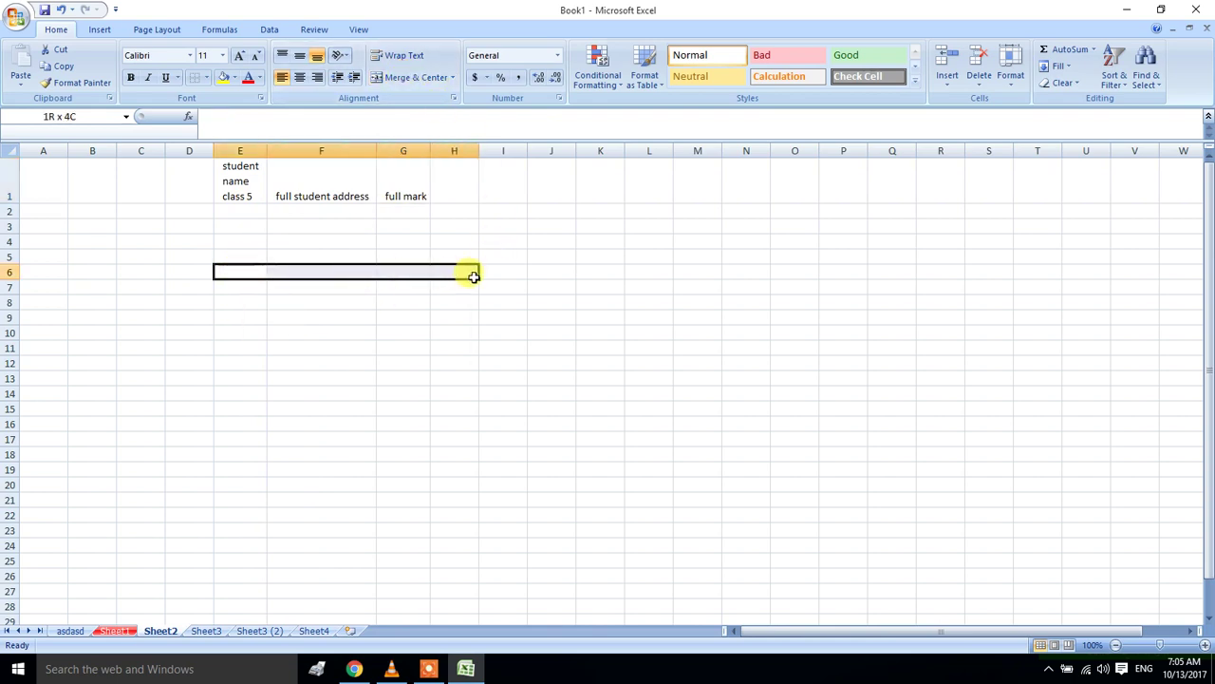
click(453, 77)
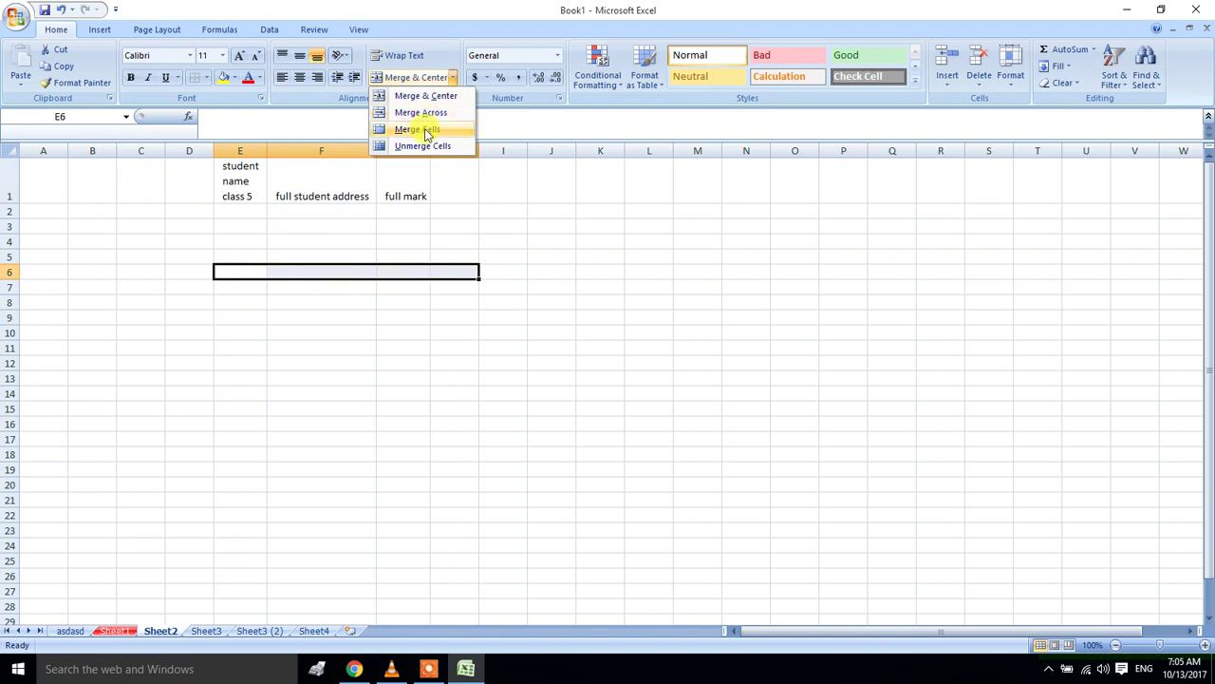
click(423, 128)
click(422, 344)
Merge the block F8:I12 into a single cell without centering
drag(271, 301, 518, 364)
click(453, 77)
click(428, 128)
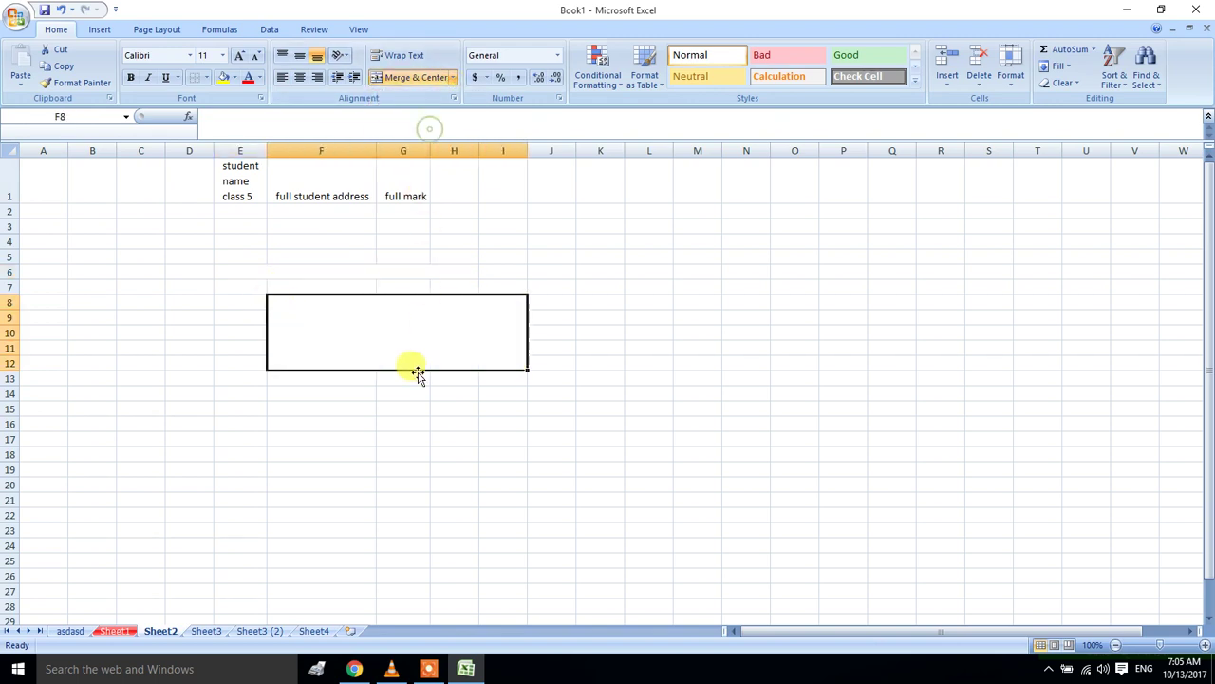
drag(403, 393, 403, 407)
Merge and center cells K4:O9, and convert the block to separate merged rows with Merge Across
drag(598, 243, 802, 321)
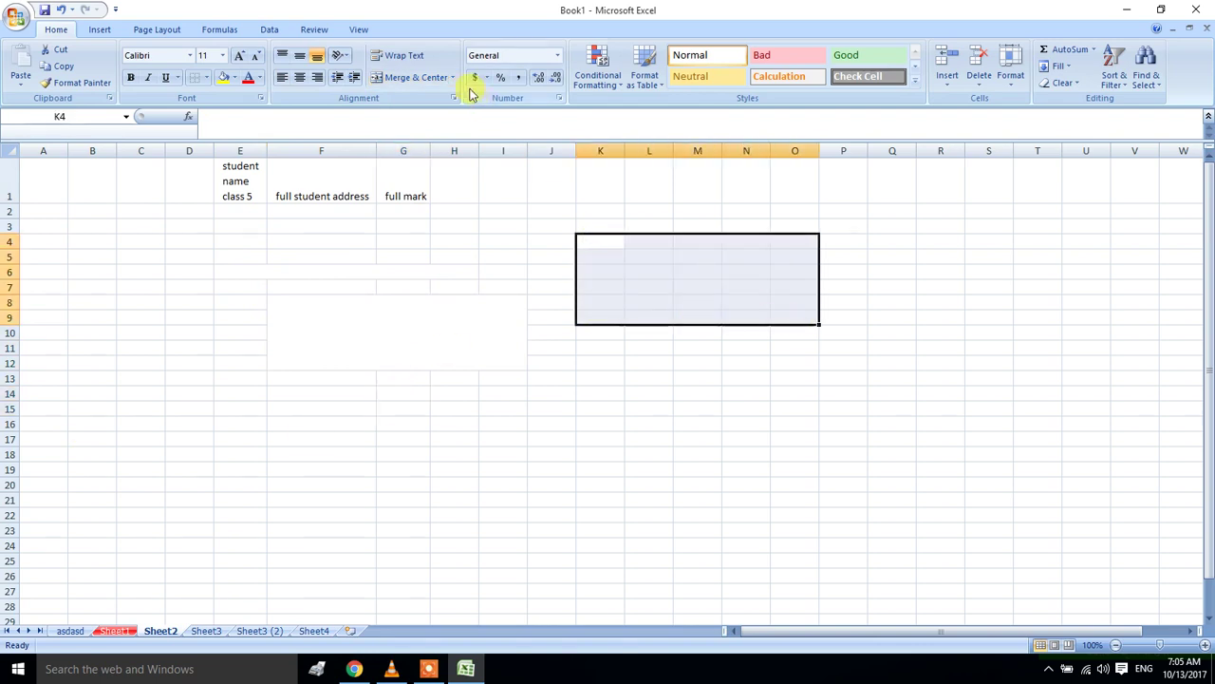
click(439, 77)
click(453, 77)
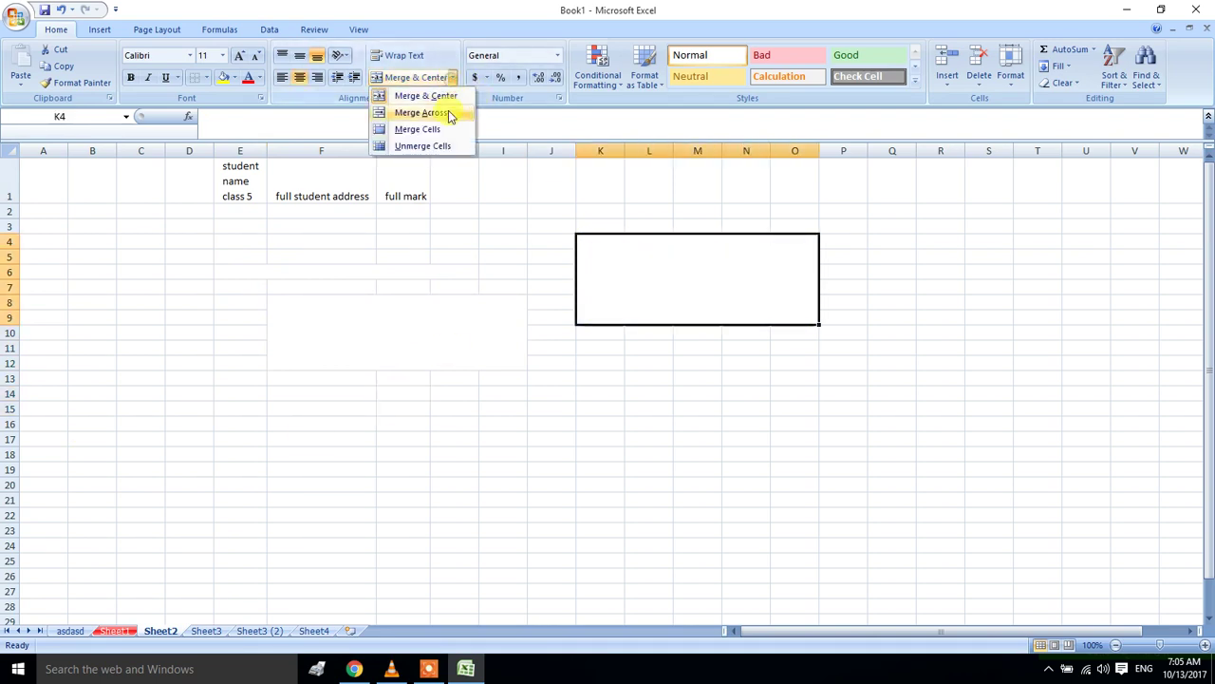
click(440, 112)
click(466, 311)
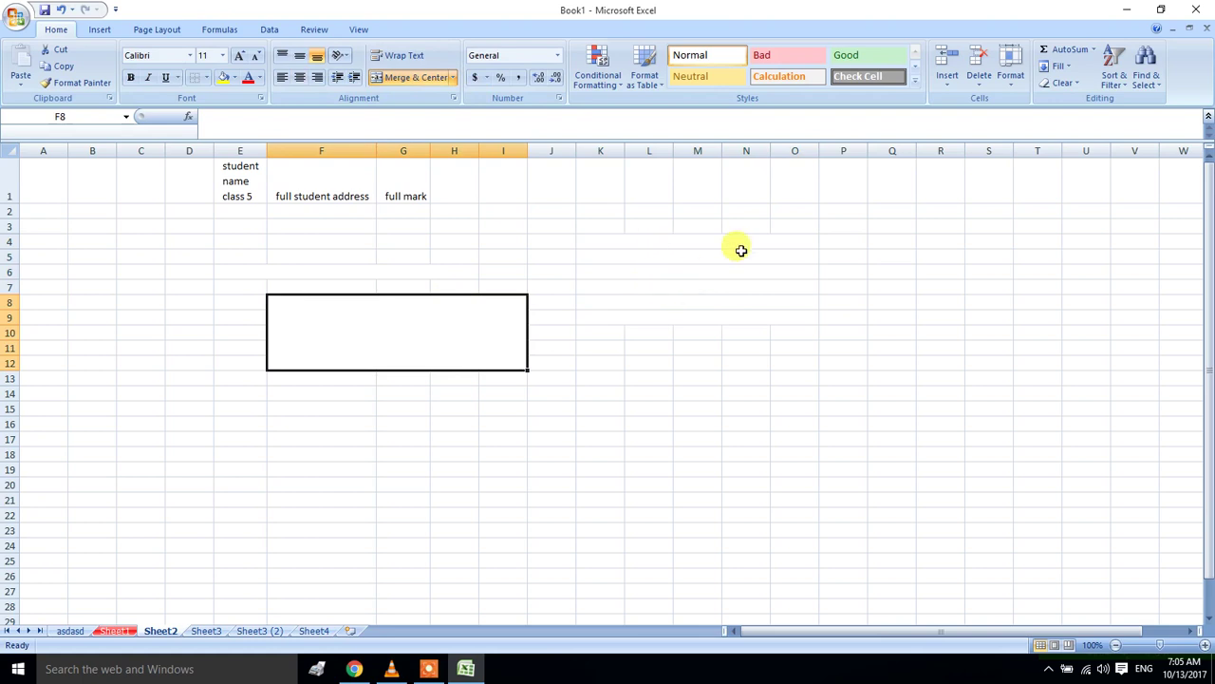
click(453, 76)
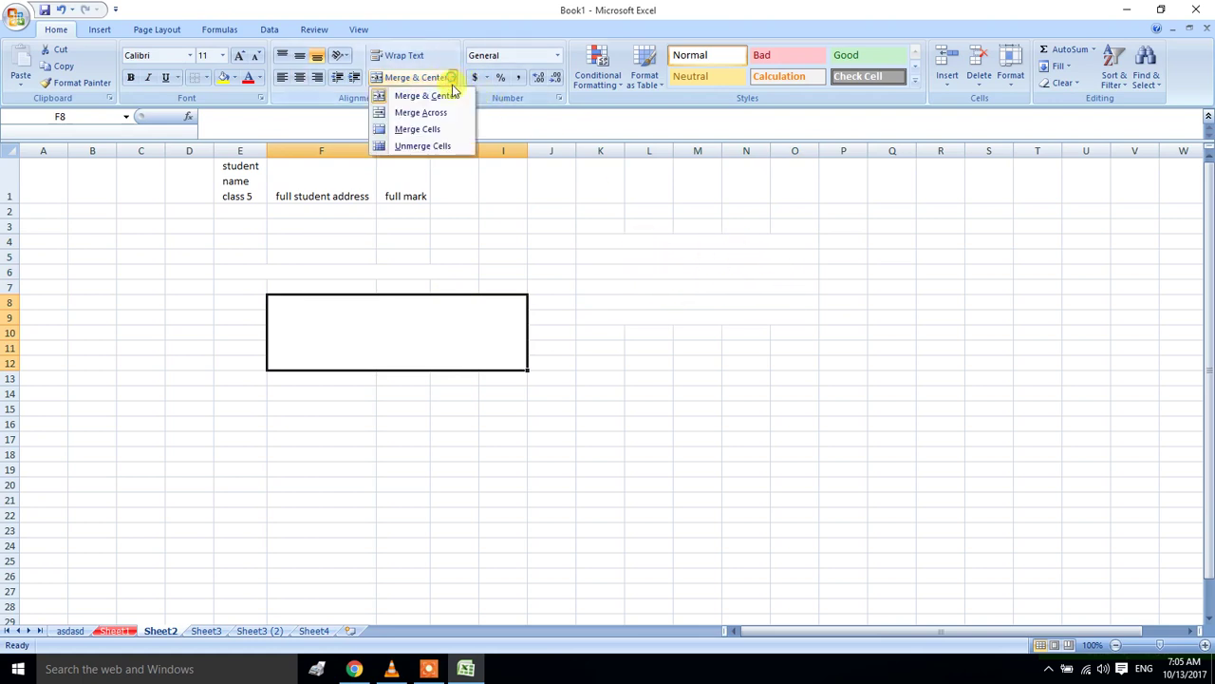
click(660, 373)
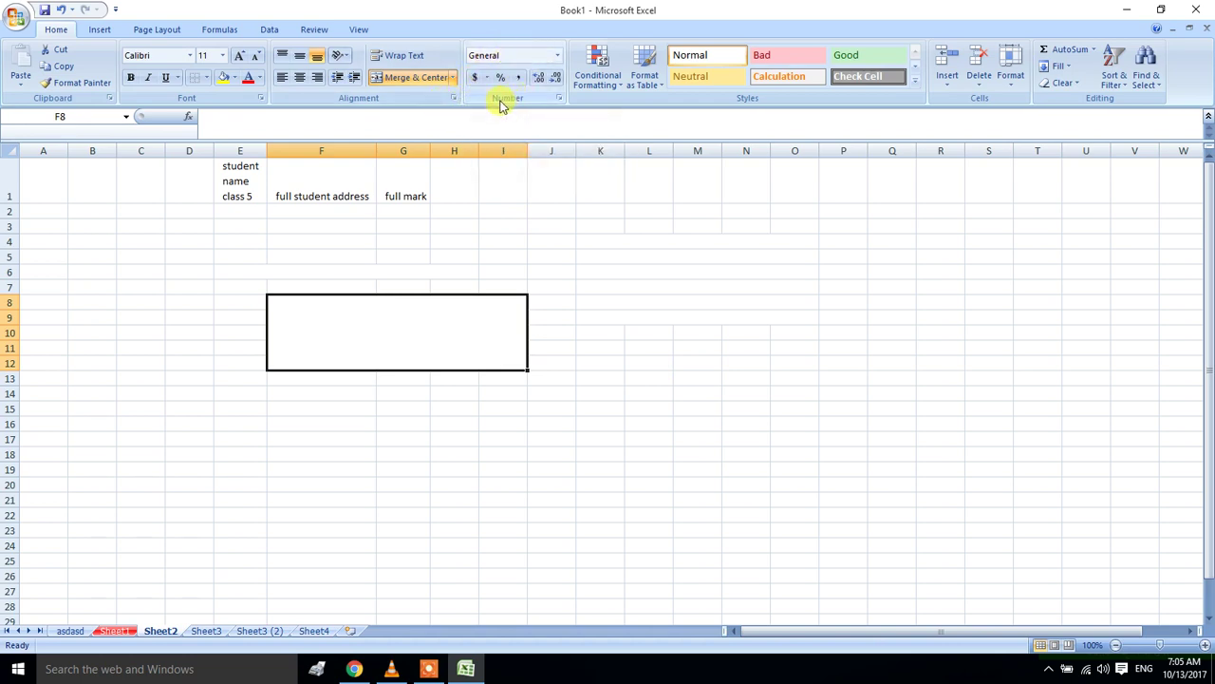
click(622, 259)
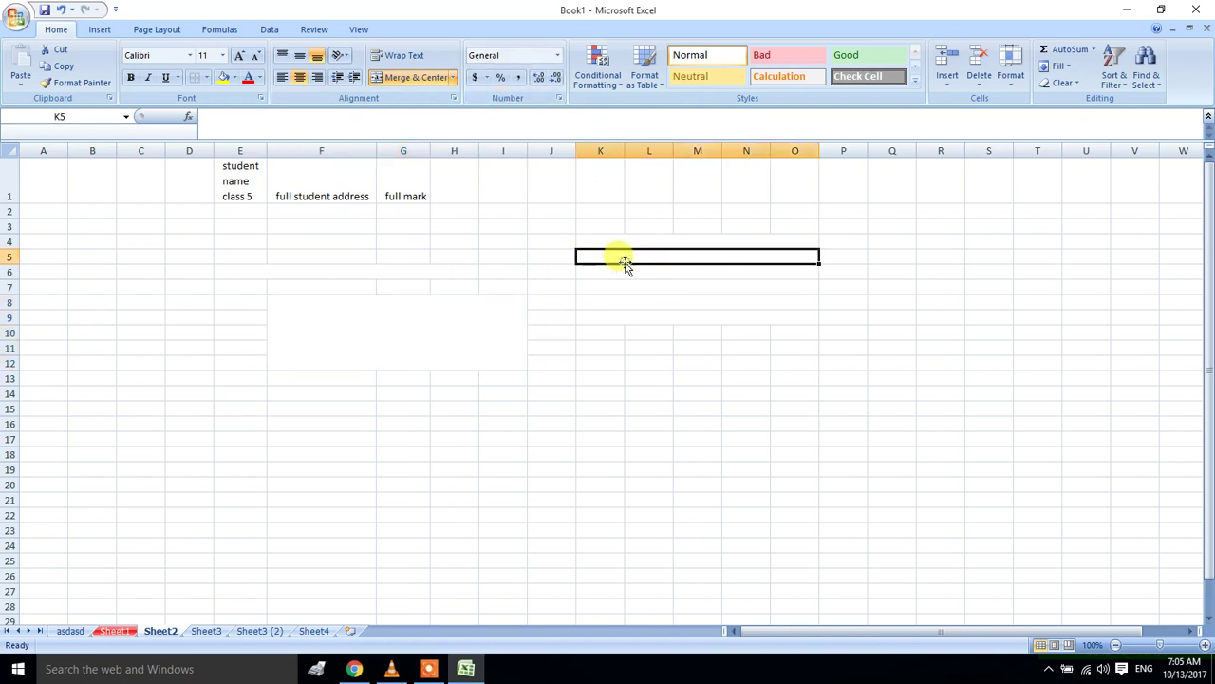
Enter 3 in F29, 4 in F31, 2 in G29, 1 in F32 and 235 in G31
scroll(376, 399, down, 4)
click(328, 406)
text(3)
key(Return)
key(Return)
text(4)
click(399, 410)
text(2)
click(353, 452)
text(1)
click(412, 436)
text(235)
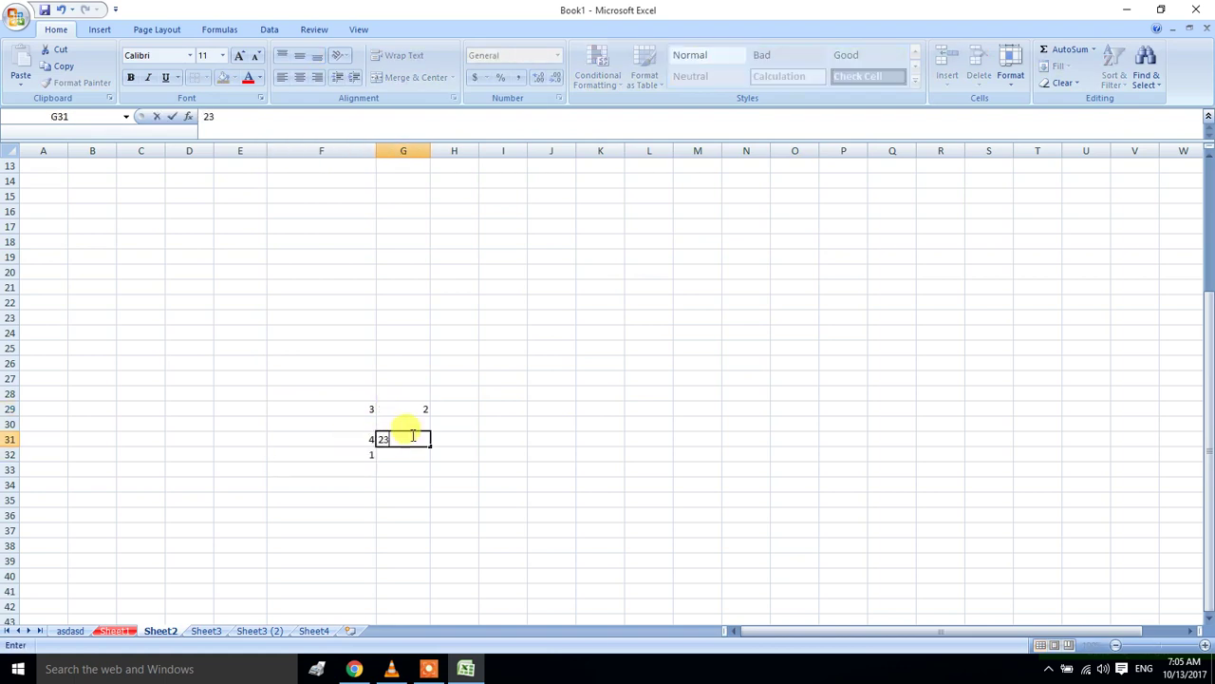
Enter 789 in H29, 9 in H31 and 564 in H30
click(451, 411)
text(789)
click(462, 435)
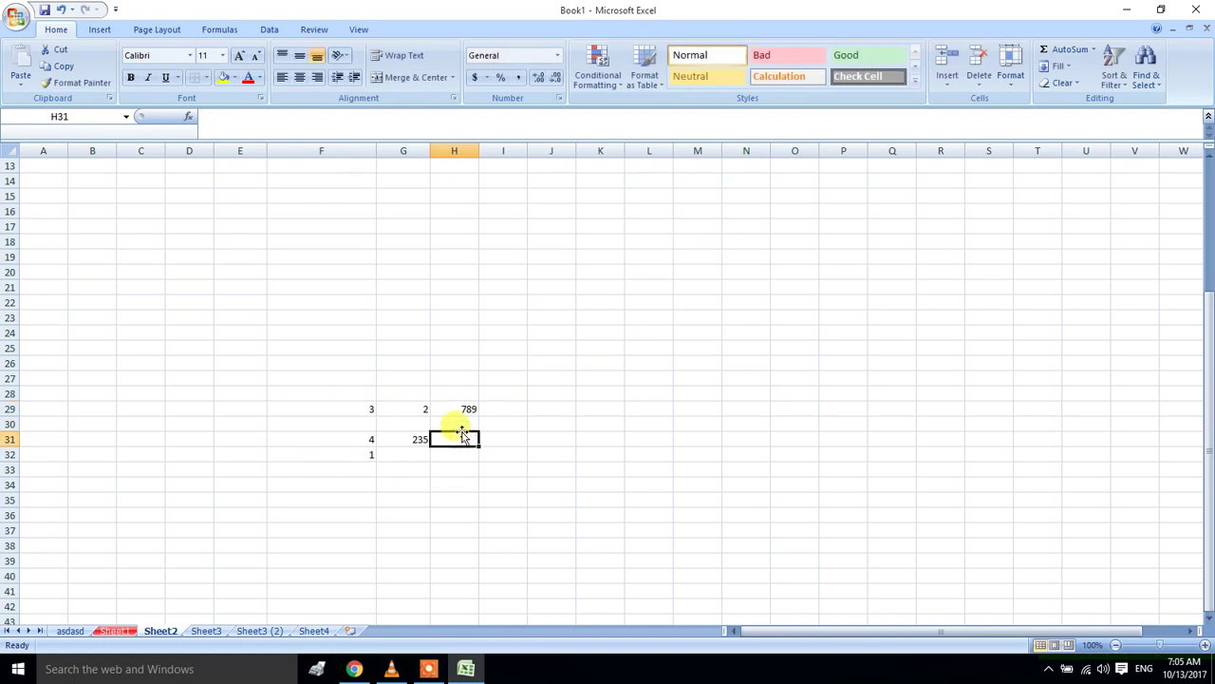
text(9)
click(460, 418)
text(564)
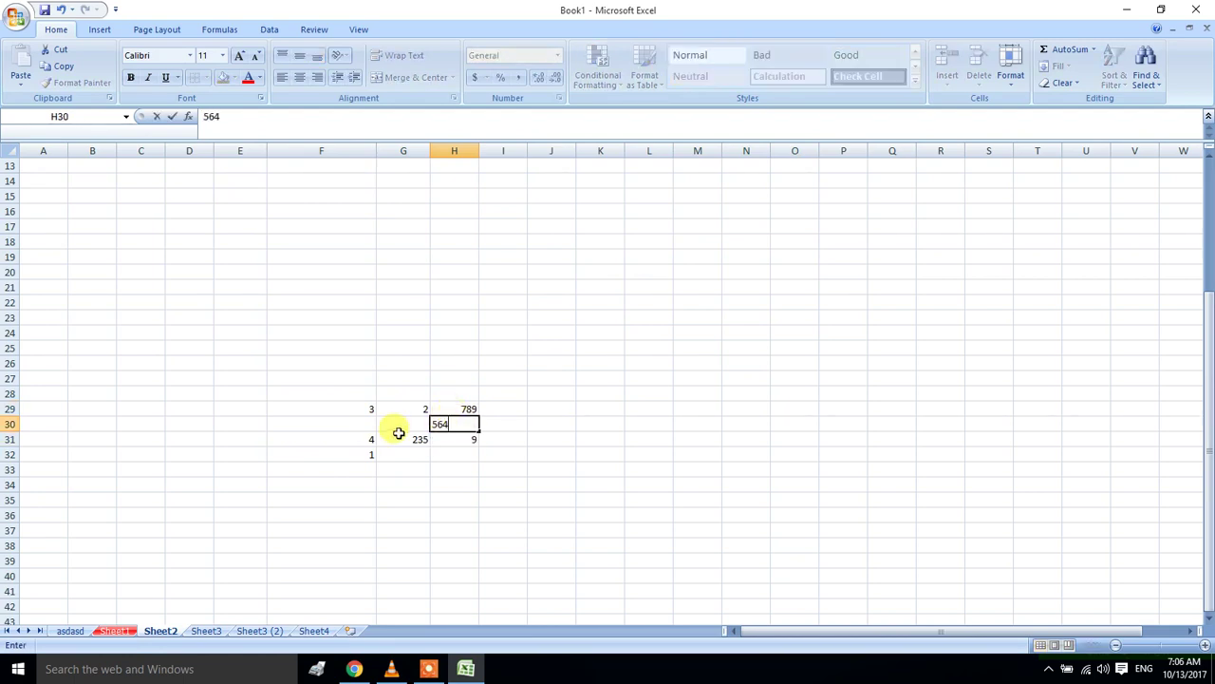
Enter 343 in G30, 22 in F30 and 788977 in H32
click(391, 425)
text(343)
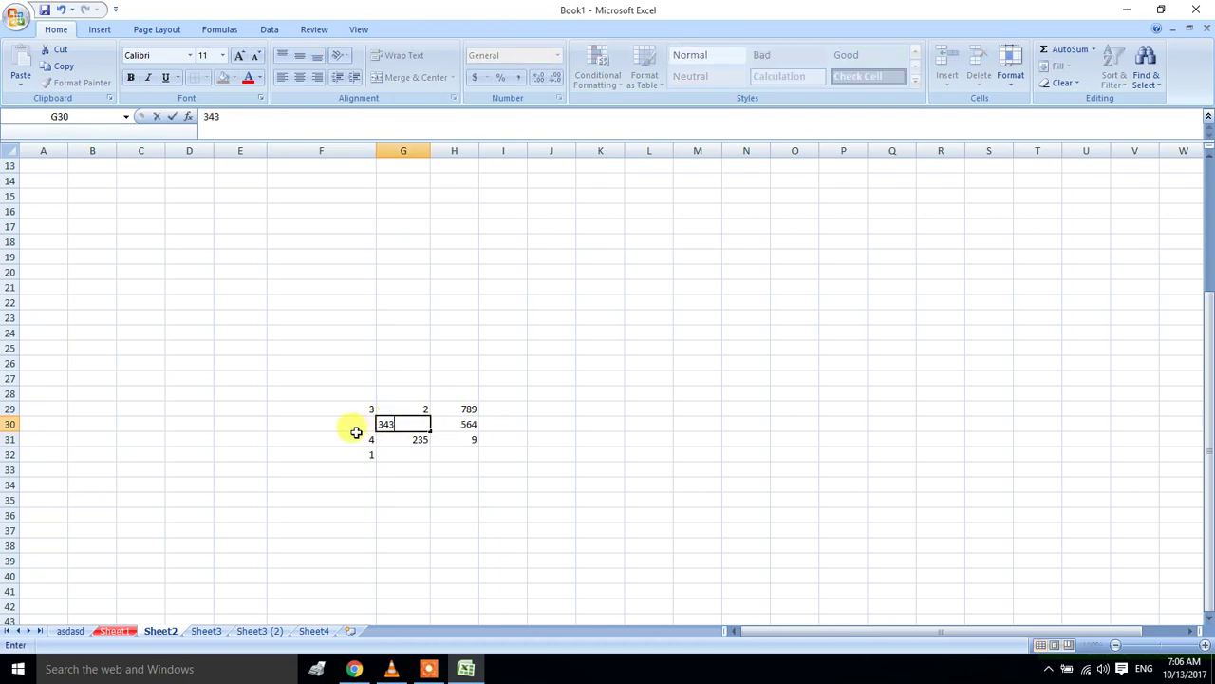
click(352, 427)
text(22)
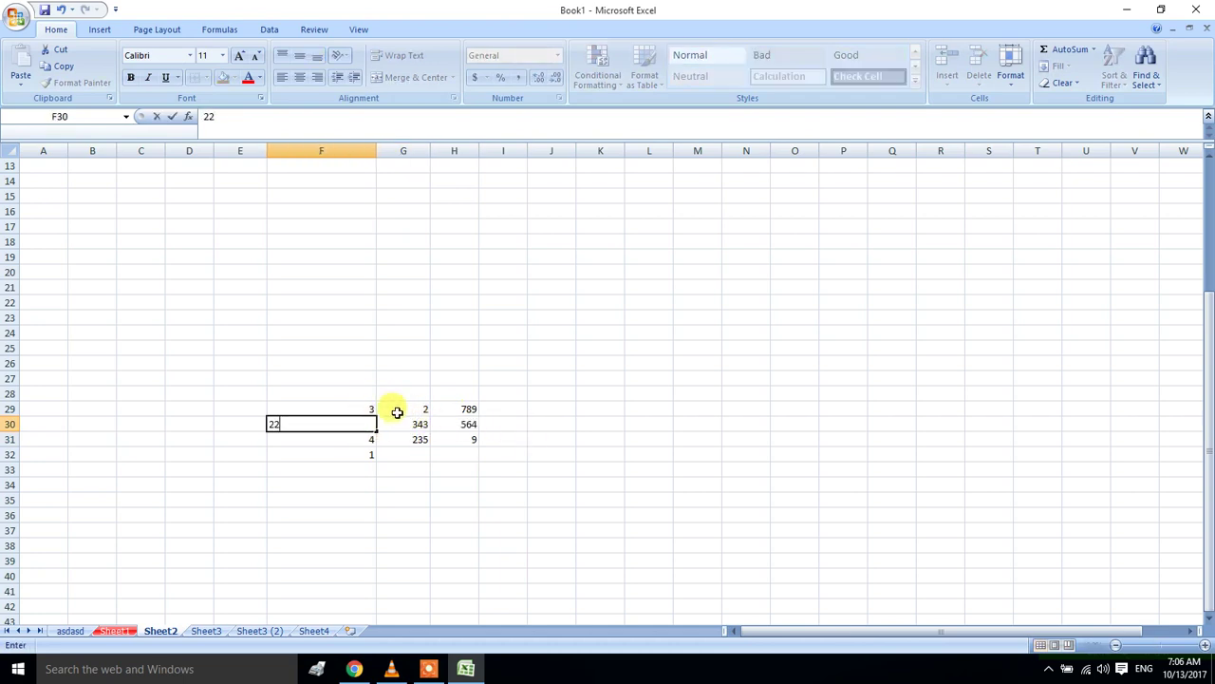
click(436, 454)
text(788977)
click(505, 435)
Apply the Chinese (Simplified, China) accounting format to cells F29:H32
drag(355, 406, 465, 455)
click(486, 78)
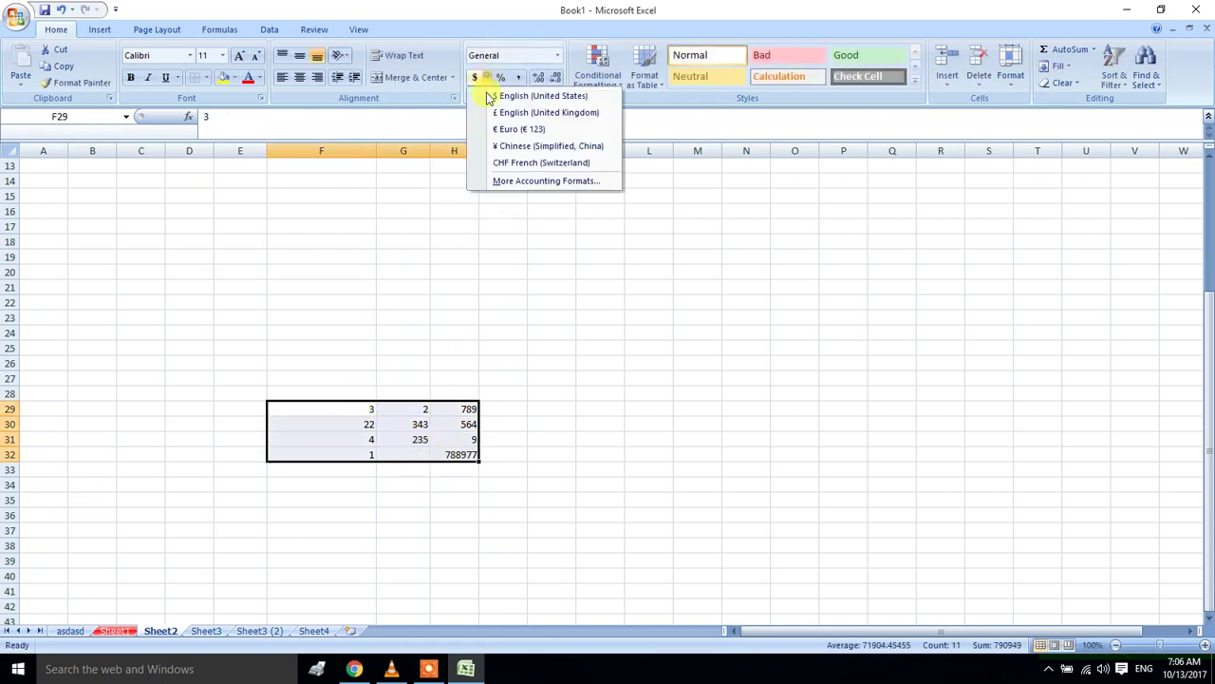
click(486, 145)
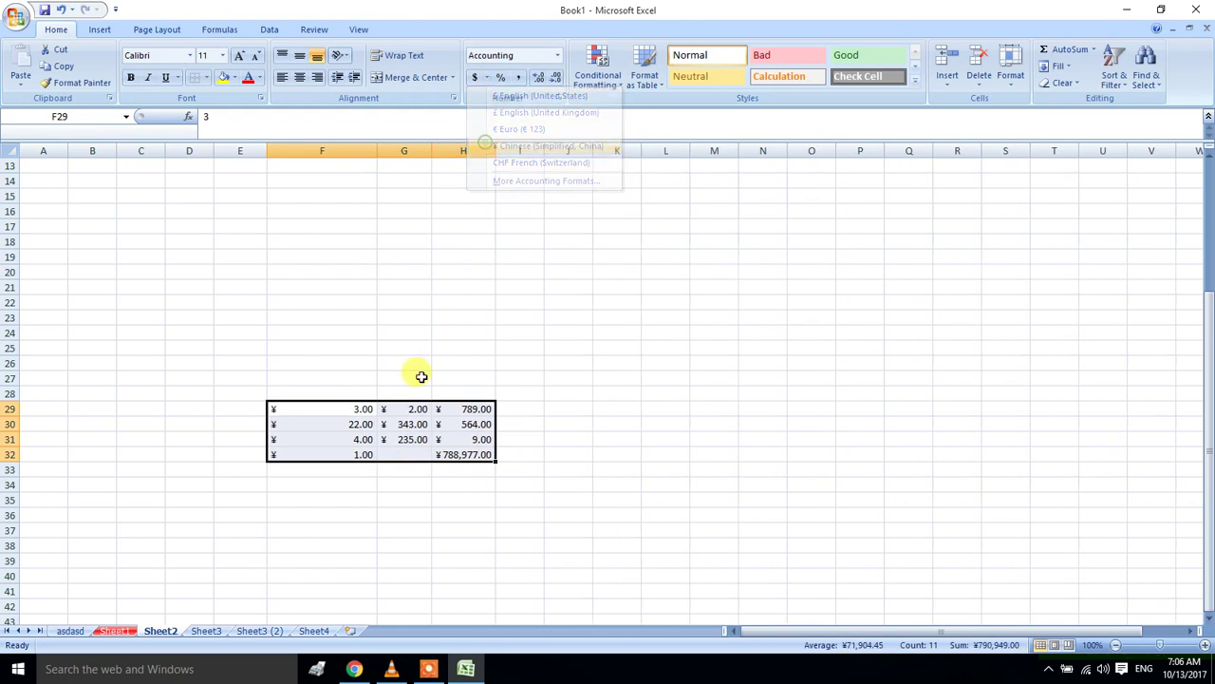
Switch cells F29:H32 to percent style and finally to comma style
click(499, 78)
click(518, 78)
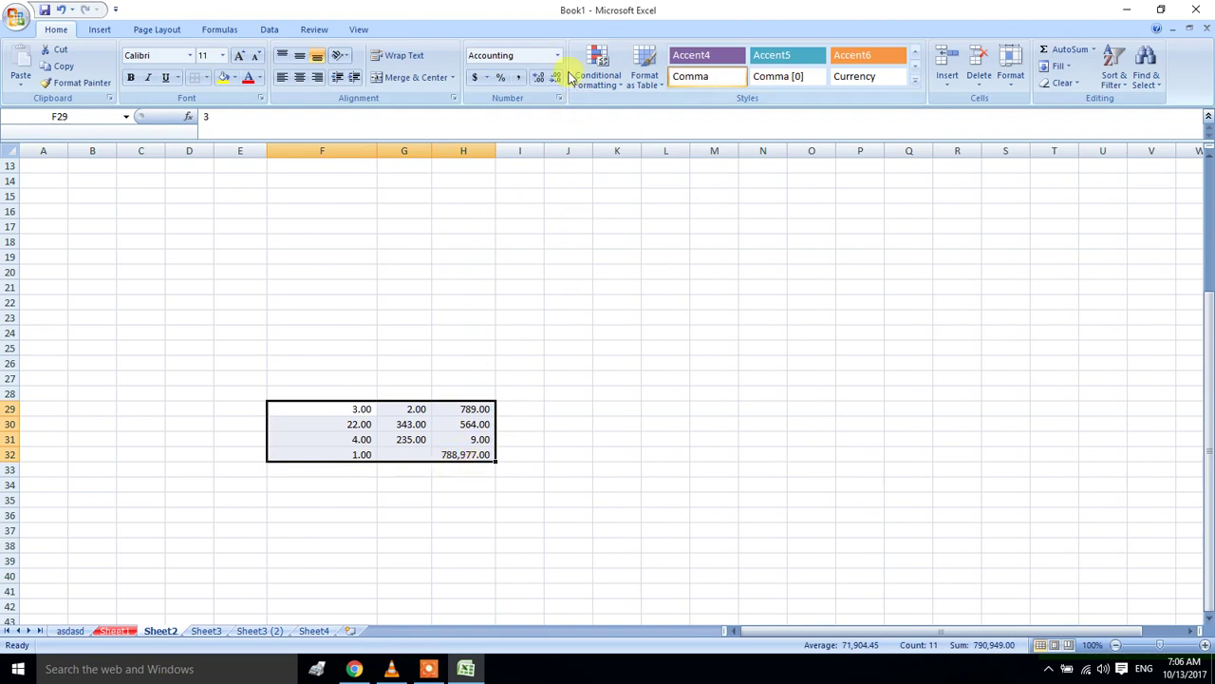
Increase the decimal places of cells F29:H32 by three, and reduce them to none
click(539, 77)
click(540, 77)
click(539, 77)
click(556, 77)
click(556, 77)
click(556, 78)
click(555, 78)
click(556, 78)
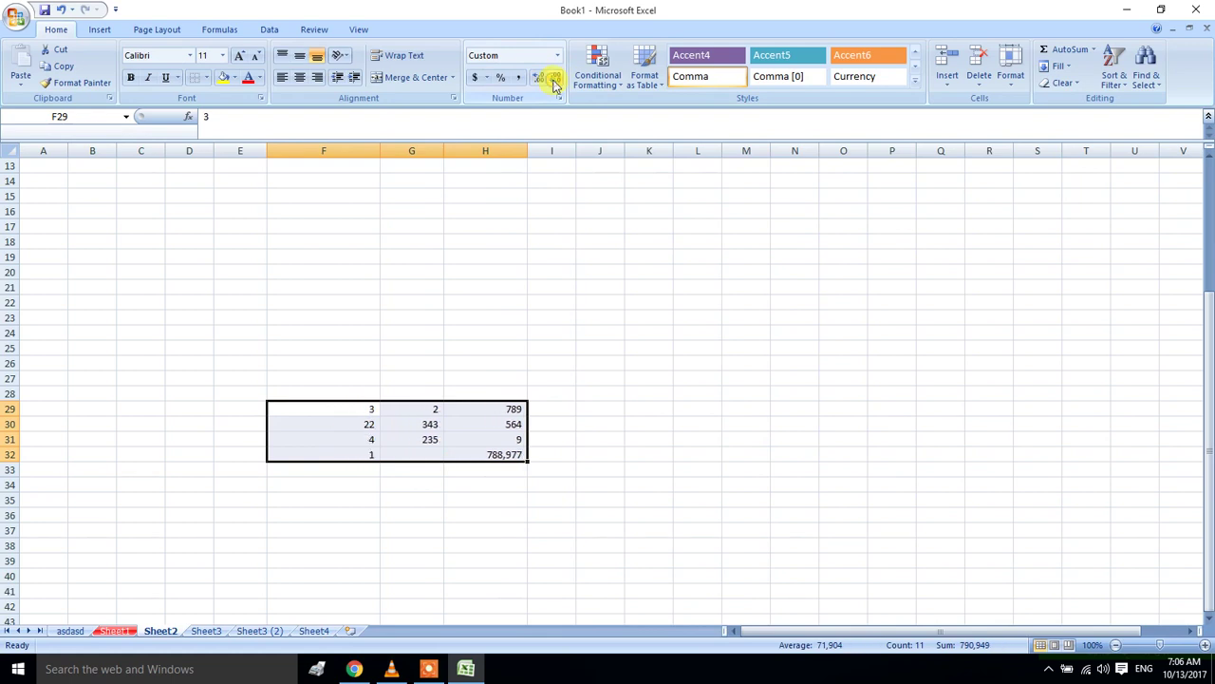
Add six decimal places to the numbers in F29:H32 and remove all six again
click(540, 78)
click(540, 78)
click(540, 78)
click(540, 78)
click(540, 78)
click(541, 78)
click(556, 78)
click(555, 77)
click(556, 78)
click(555, 78)
click(555, 78)
click(555, 78)
Raise the decimal places of F29:H32 by four and lower them by two, leaving two decimals
click(540, 78)
click(540, 77)
click(540, 78)
click(540, 78)
click(556, 77)
click(555, 78)
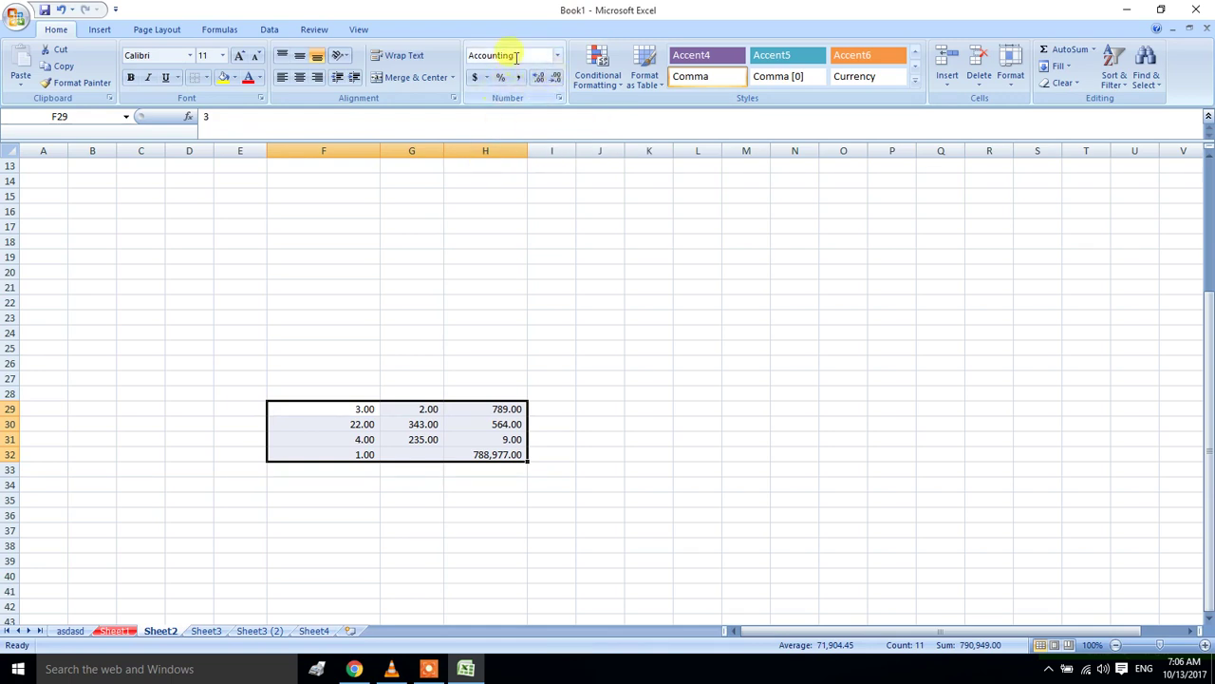
Apply the Accounting number format to cells F29:H32
click(557, 55)
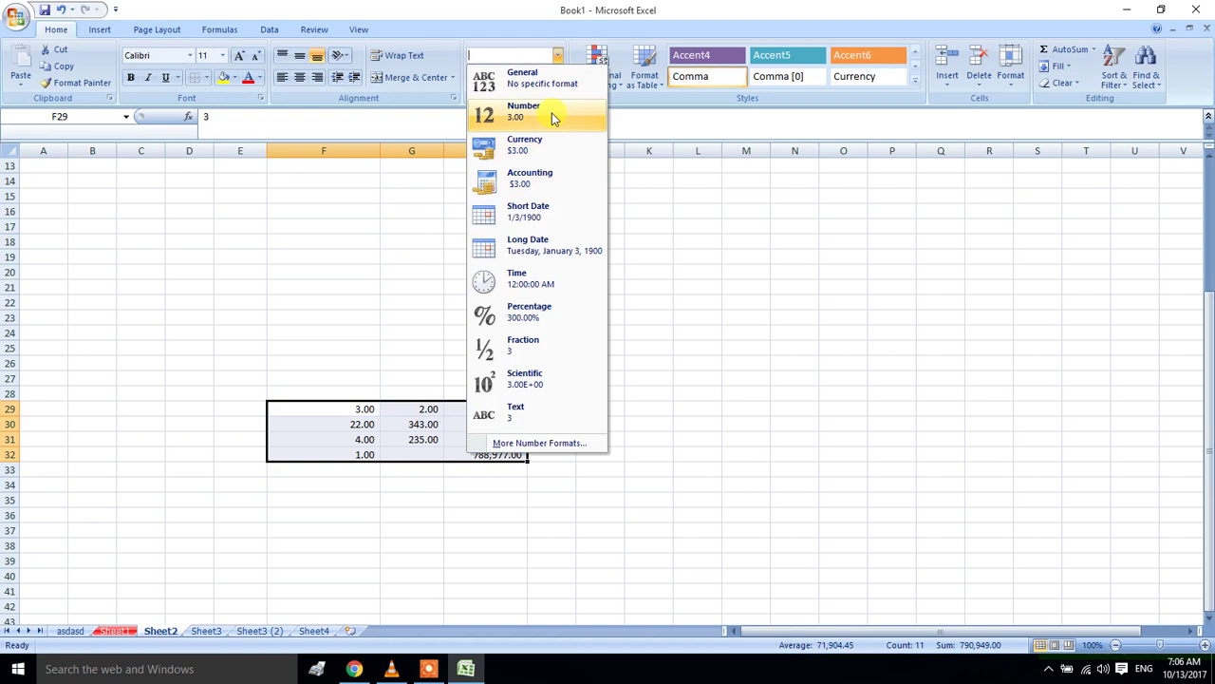
click(559, 184)
click(556, 57)
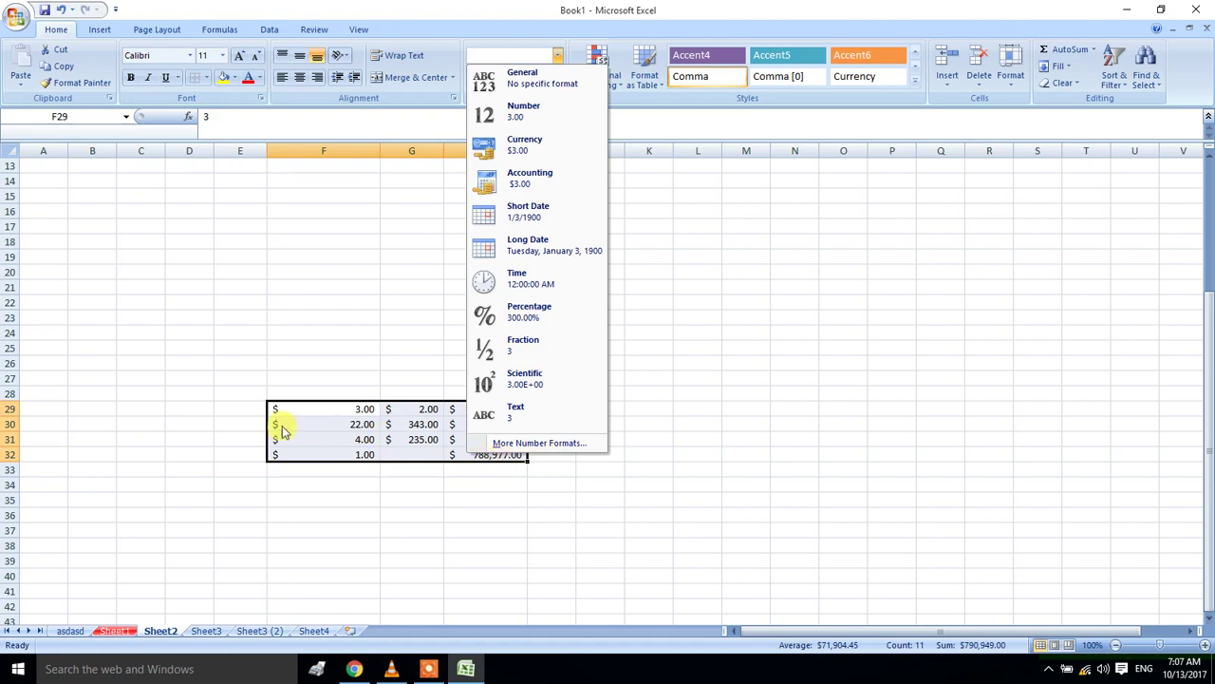
click(313, 413)
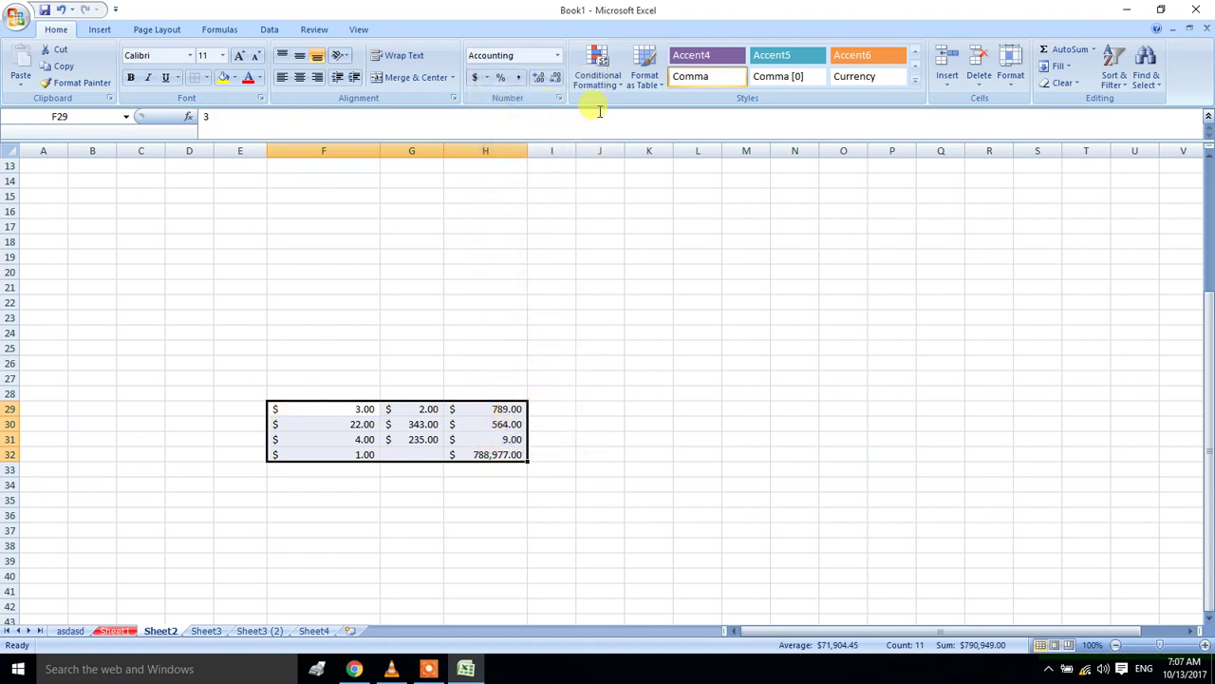
Add orange data bars to cells F29:H32 with conditional formatting
click(617, 84)
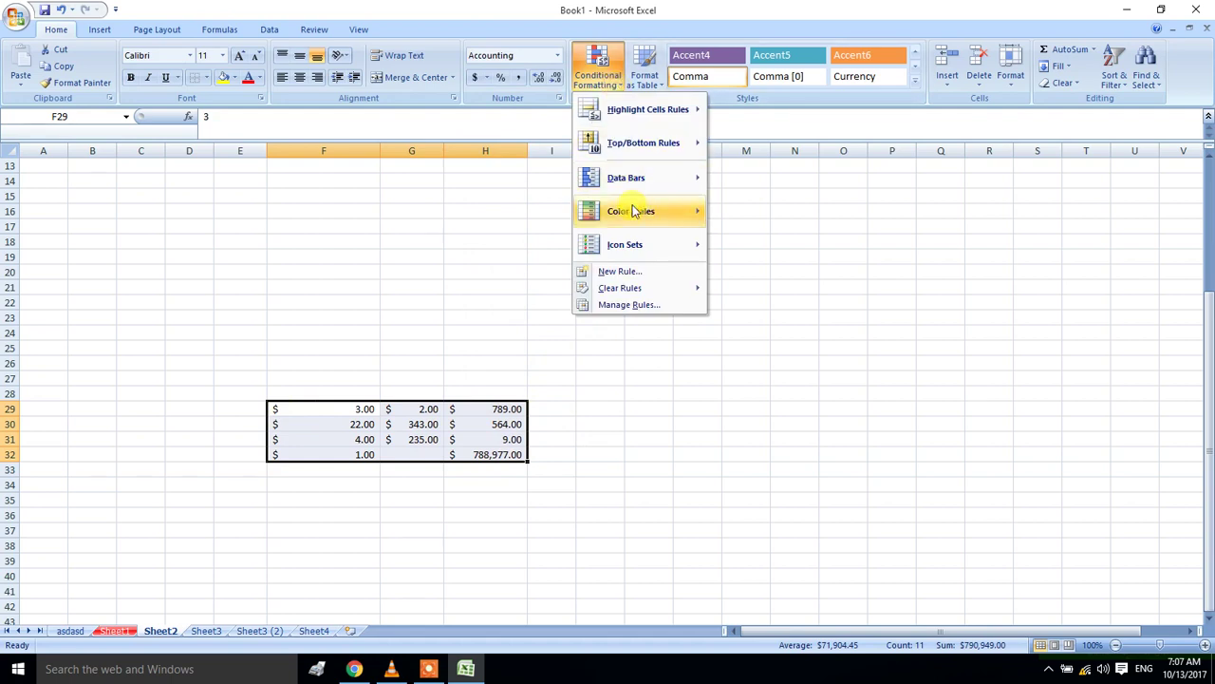
mouse_move(639, 184)
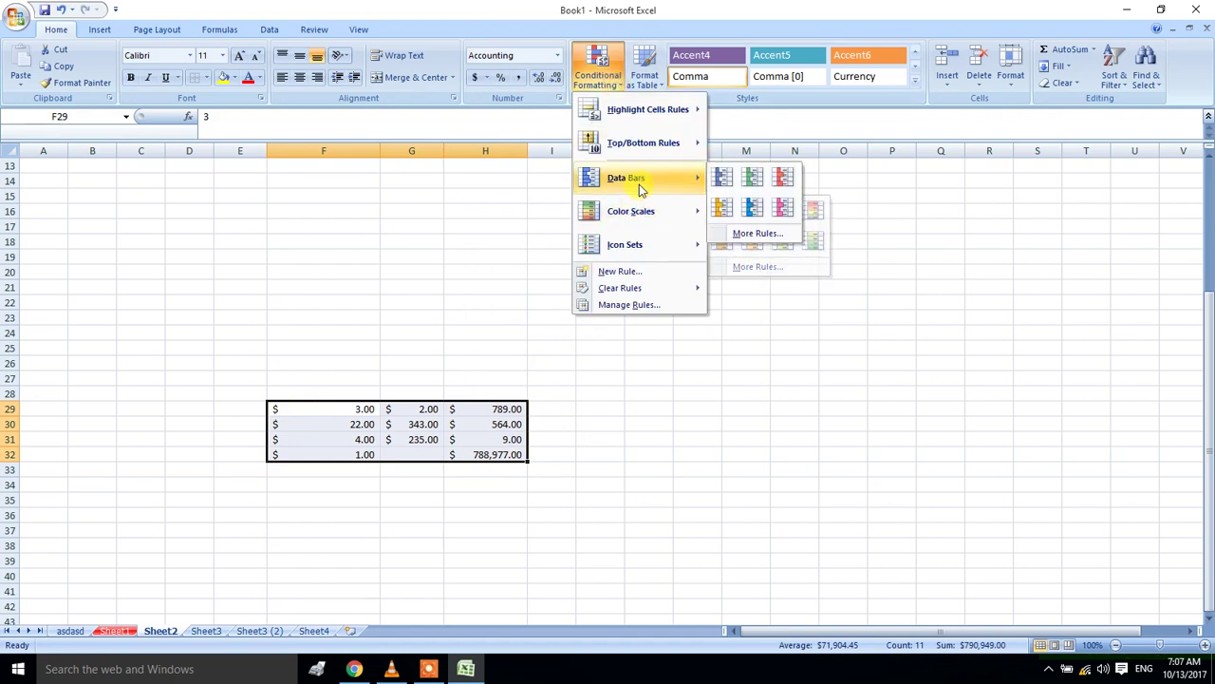
click(724, 208)
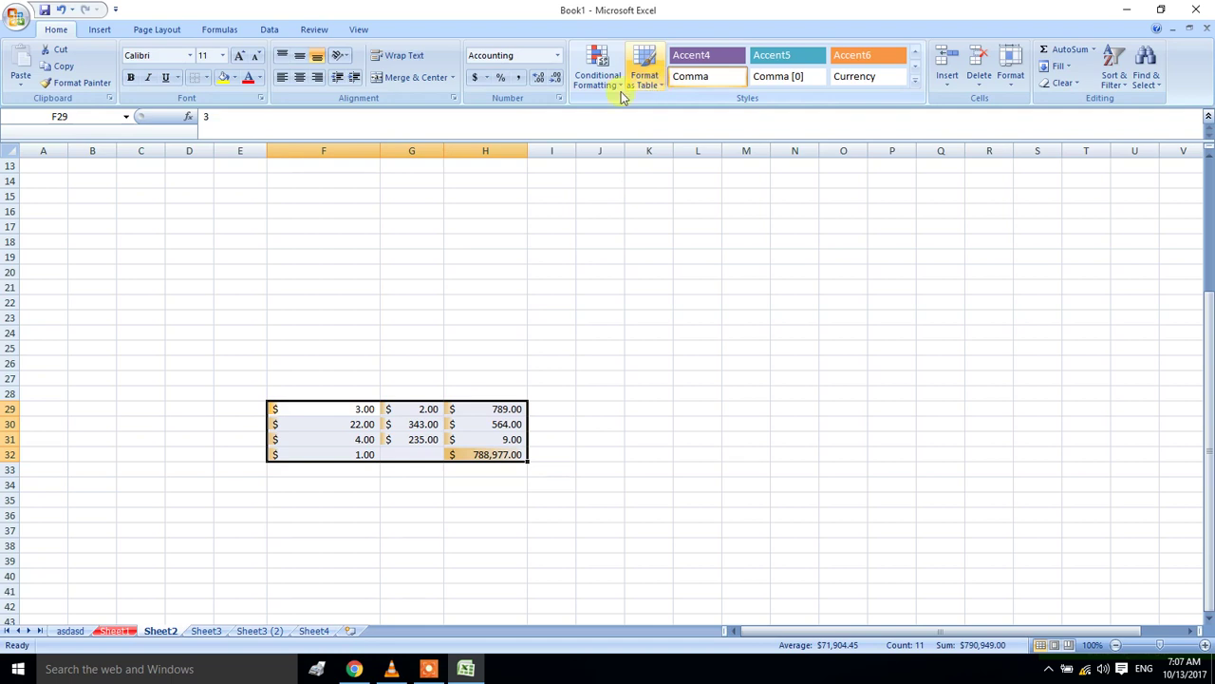
Apply the four-level signal-bar icon set to cells F29:H32 with conditional formatting
click(914, 82)
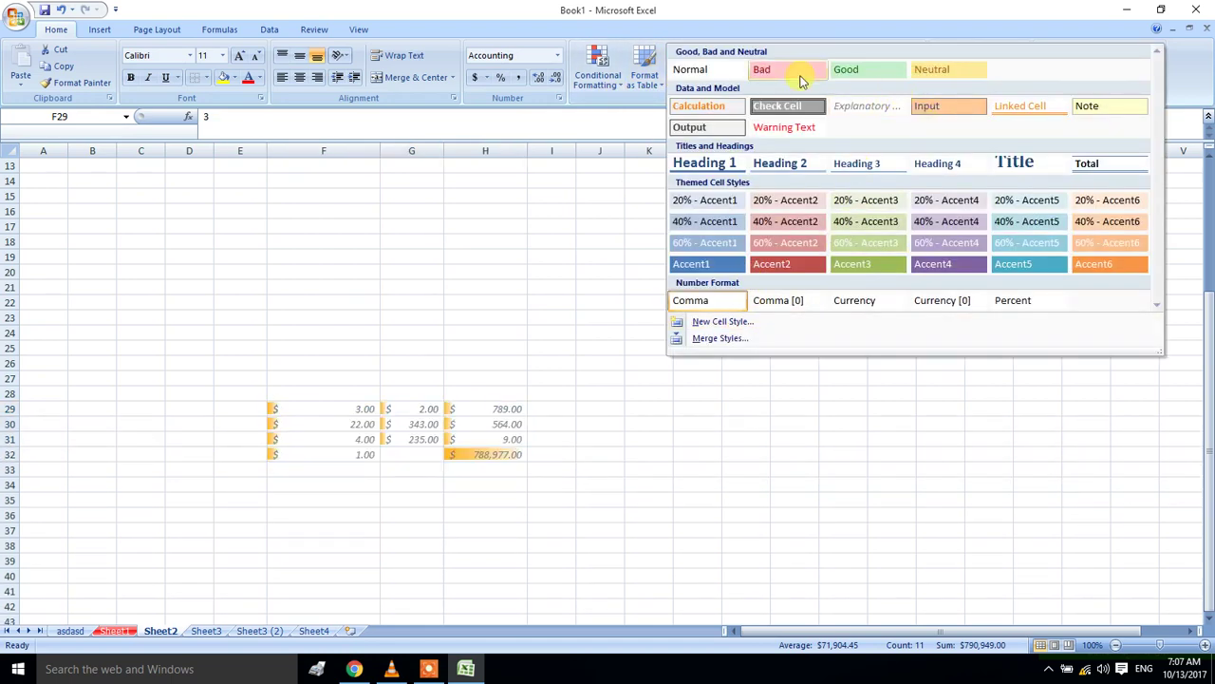
click(600, 76)
mouse_move(615, 239)
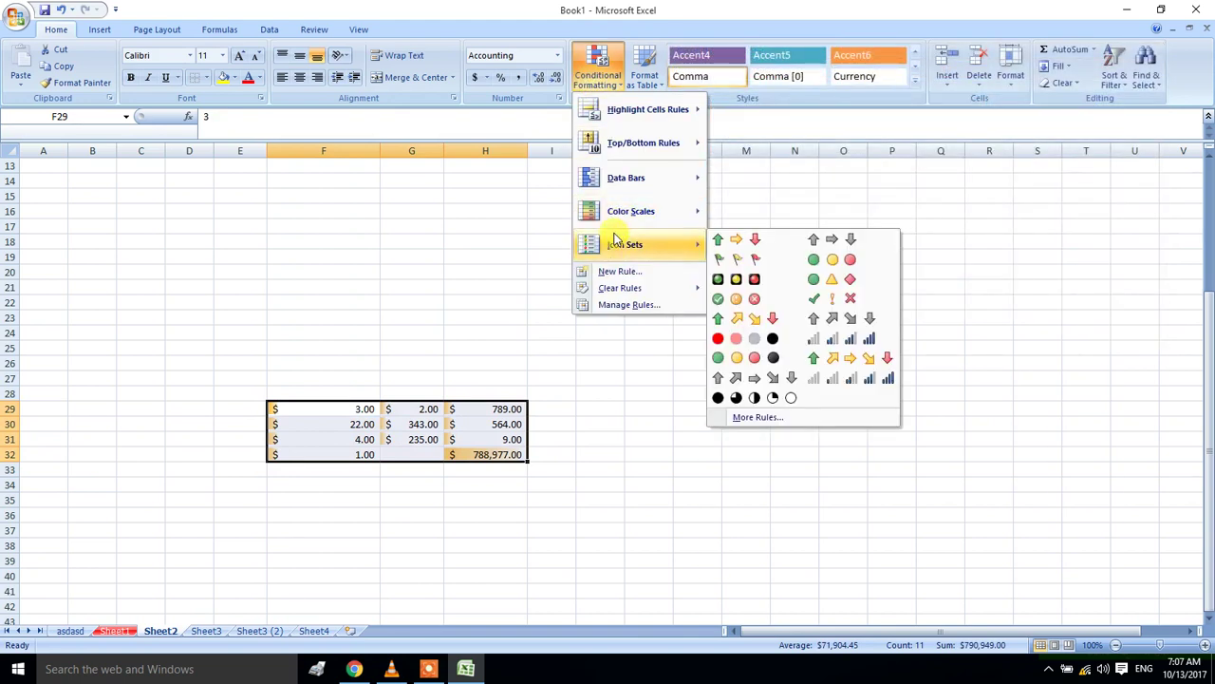
click(841, 340)
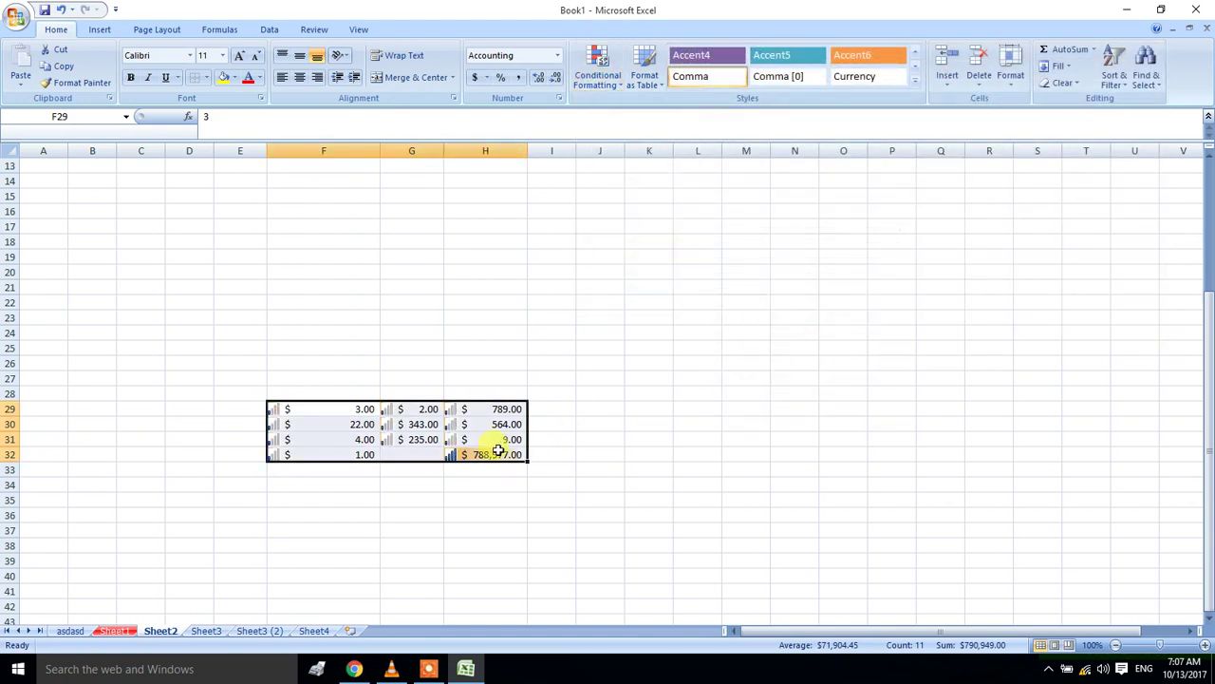
Replace the value in cell H32 with 78
click(481, 456)
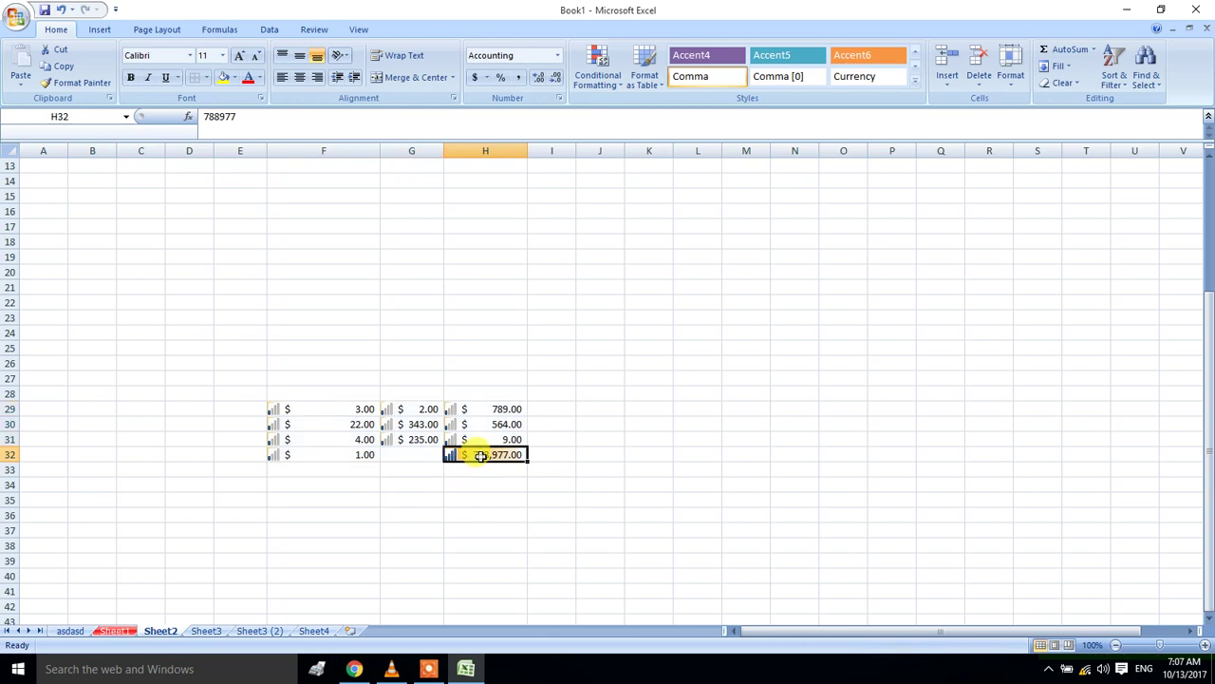
text(78)
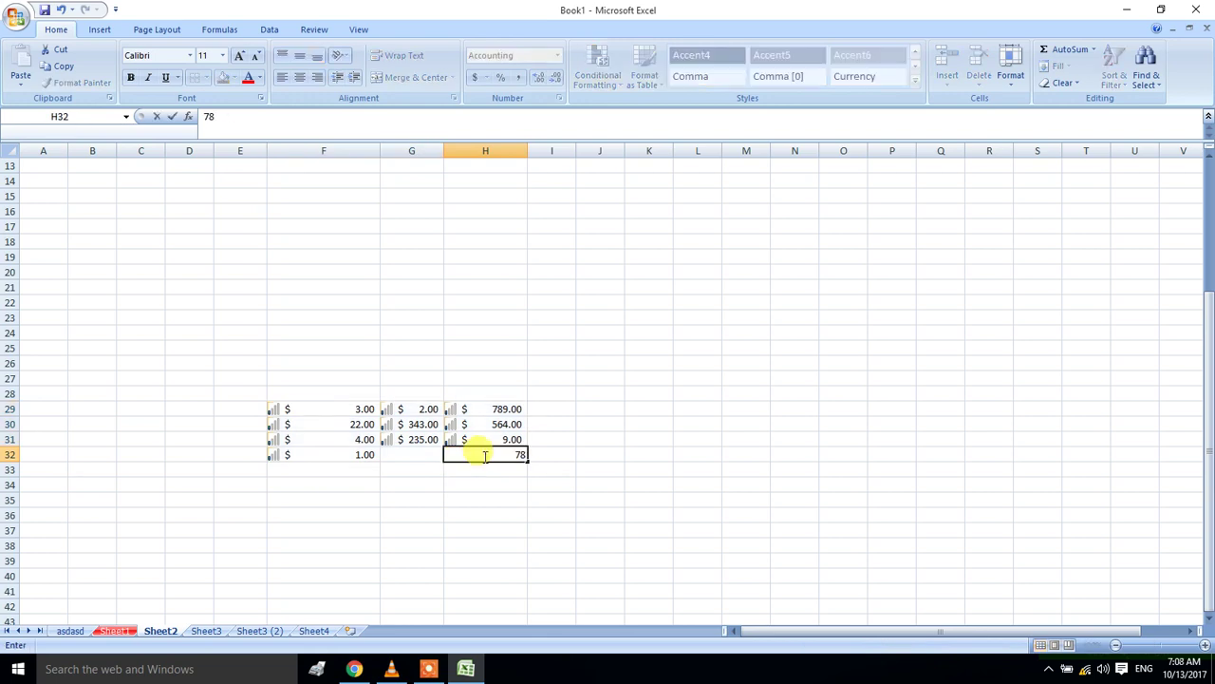
click(518, 426)
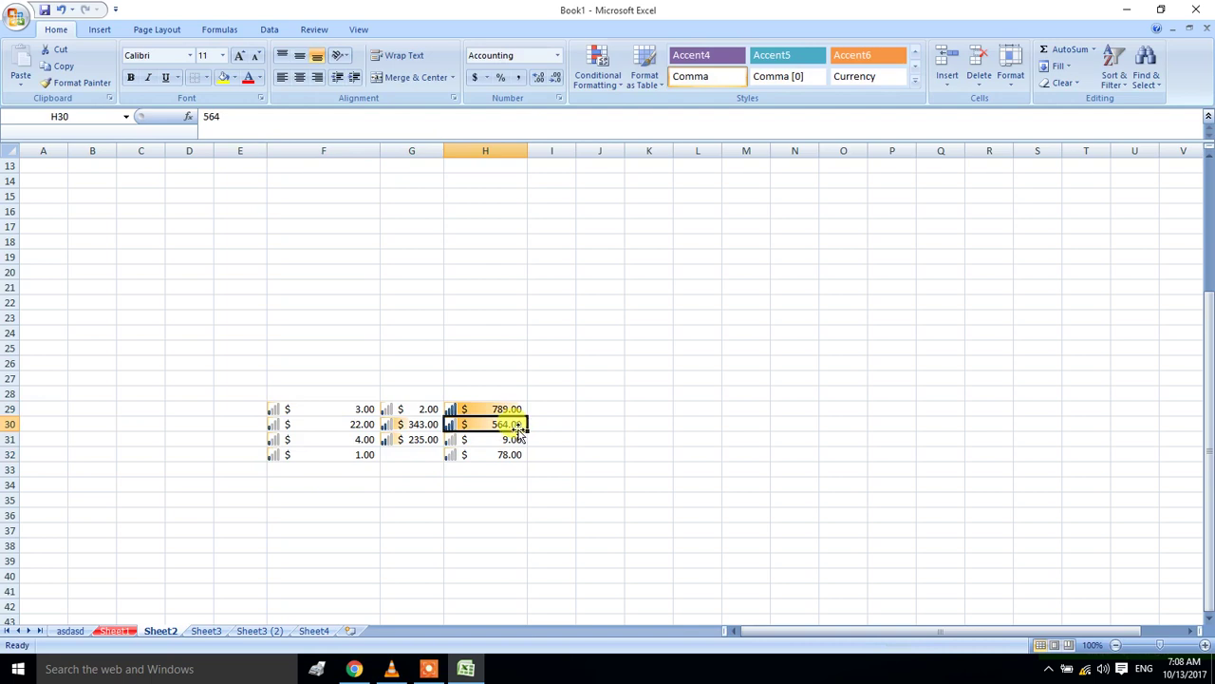
key(Right)
key(Right)
Apply the icon set of circled check, exclamation and cross symbols to cells H29:H32
drag(483, 410, 487, 455)
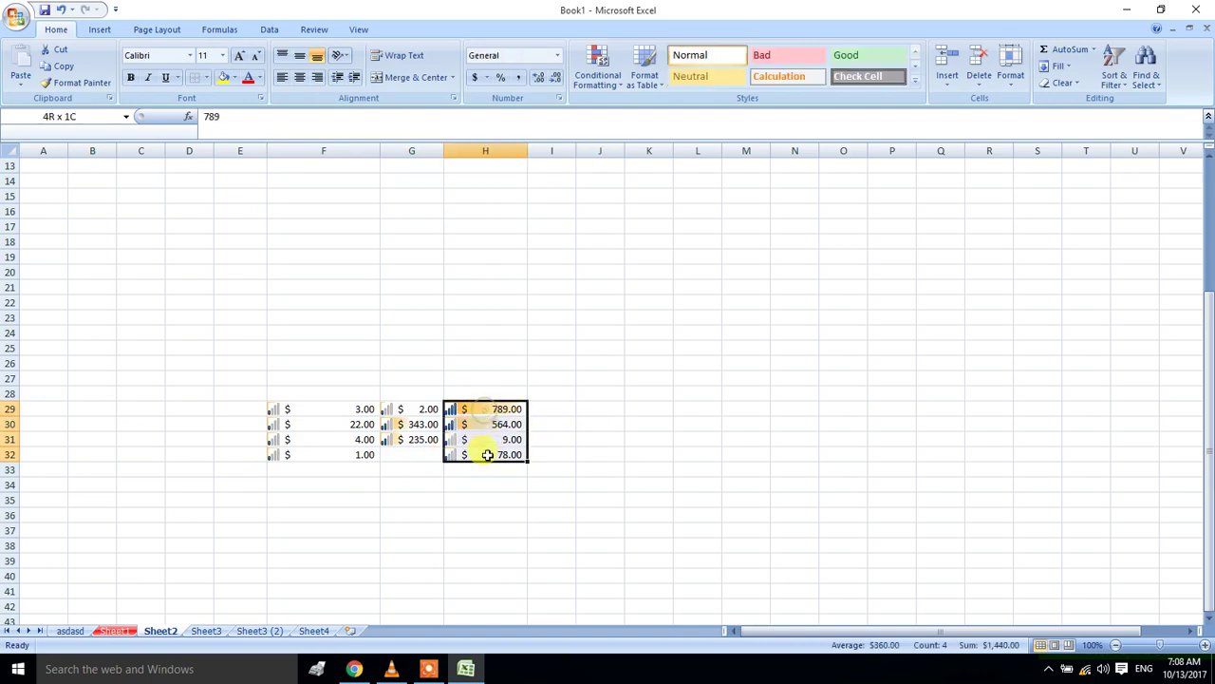
click(607, 76)
mouse_move(651, 241)
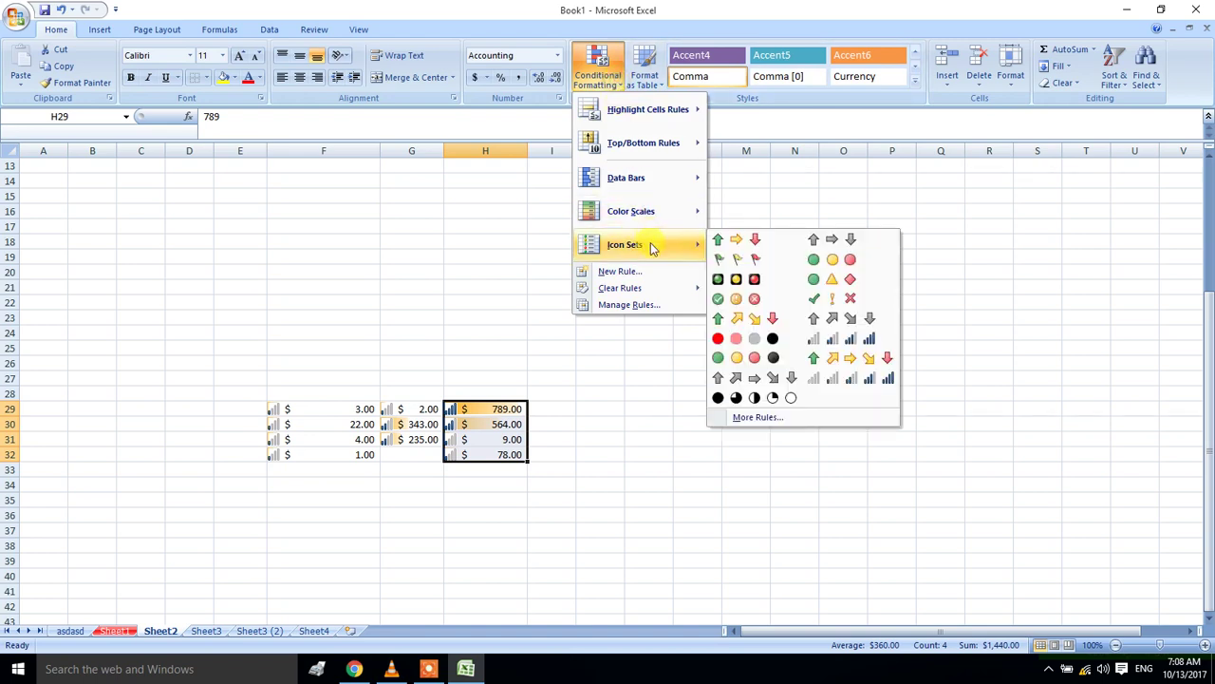
click(740, 303)
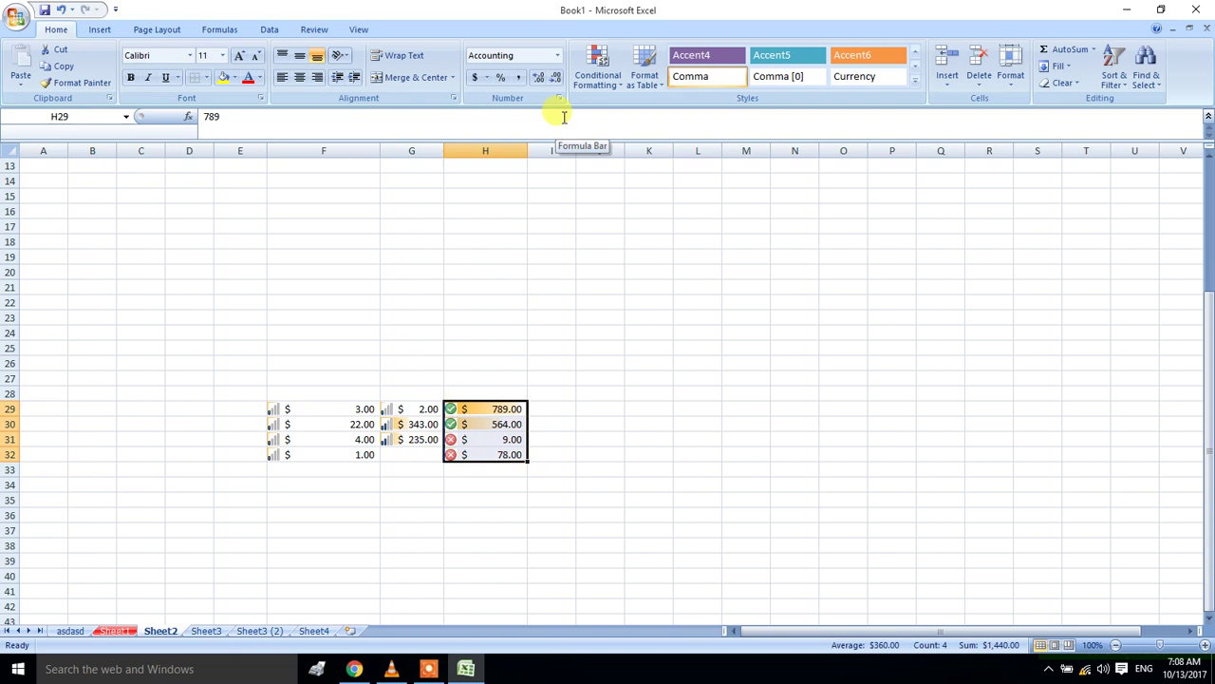
Examine the format styles offered for a new conditional formatting rule on H29:H32, and close the rule dialog without applying it
click(914, 80)
click(603, 84)
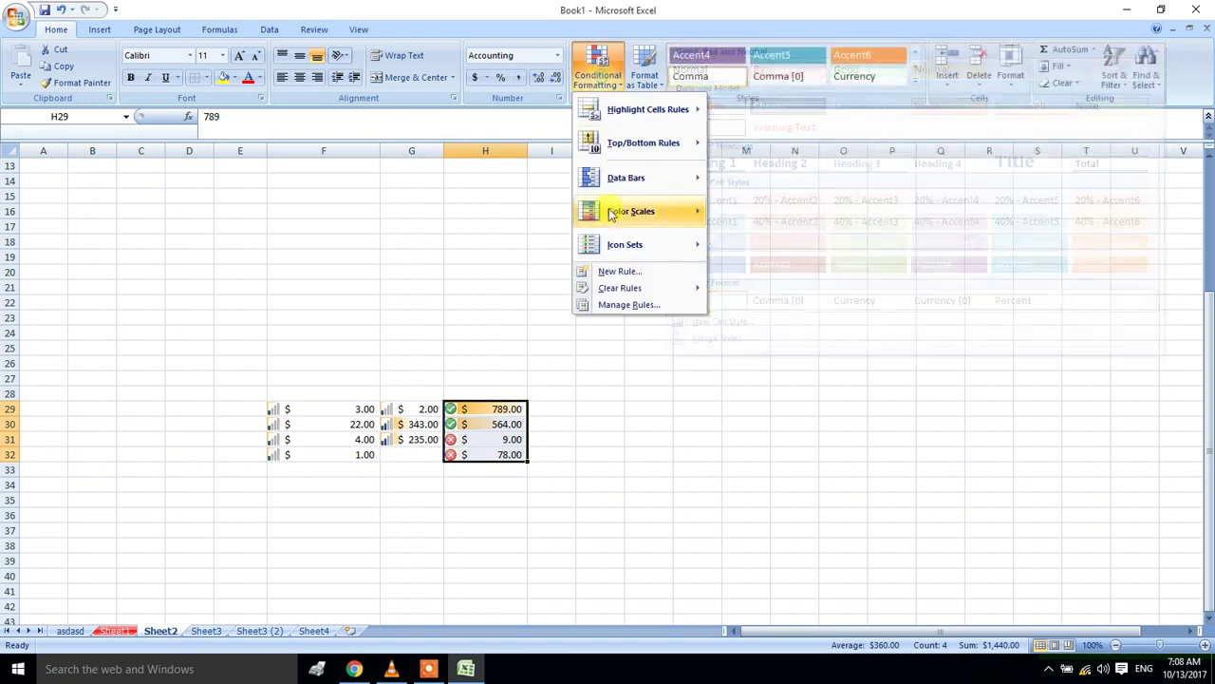
click(622, 274)
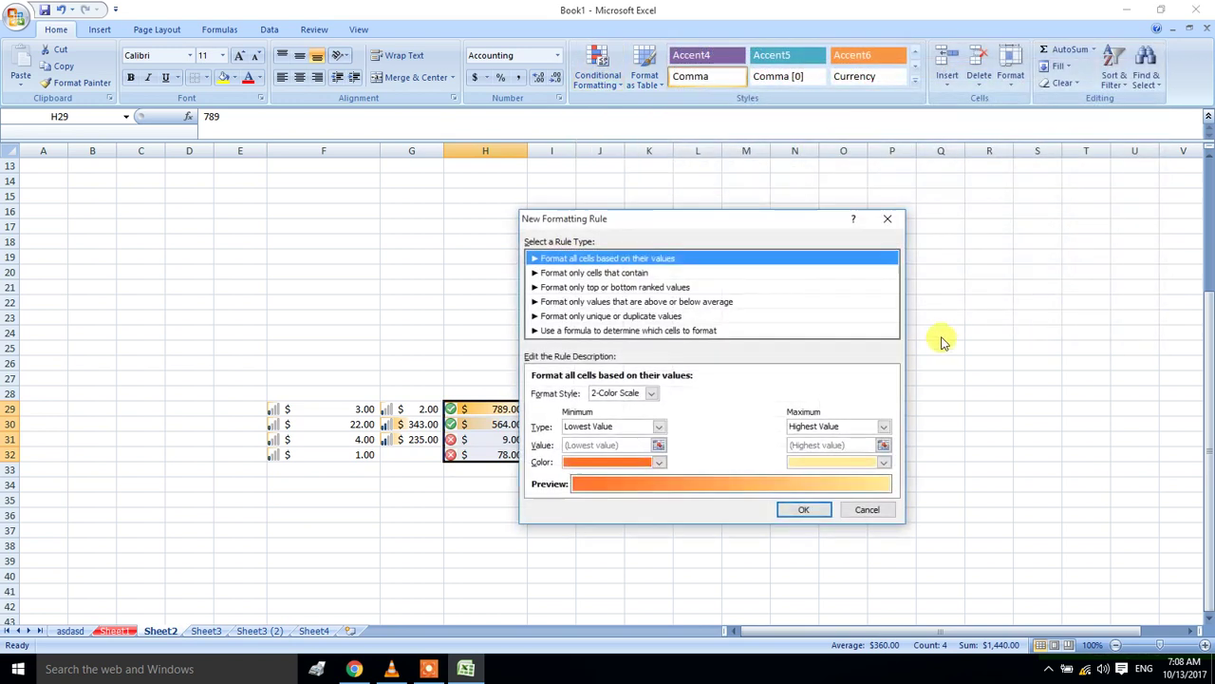
drag(761, 216, 947, 204)
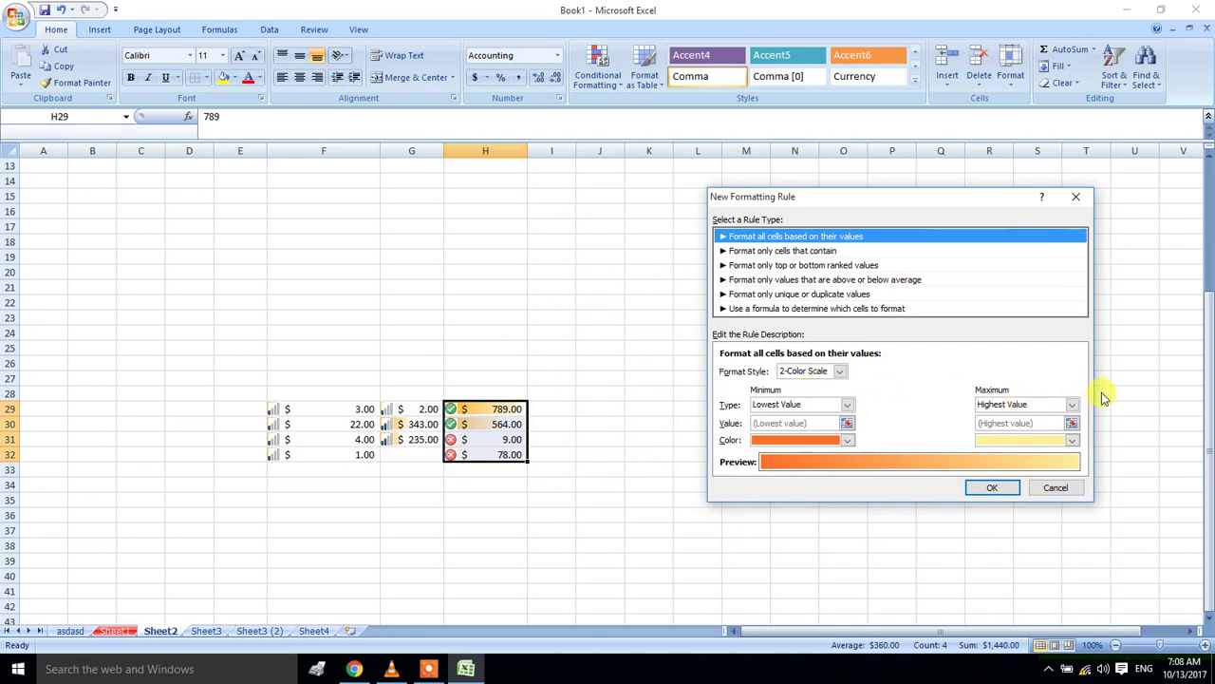
click(842, 372)
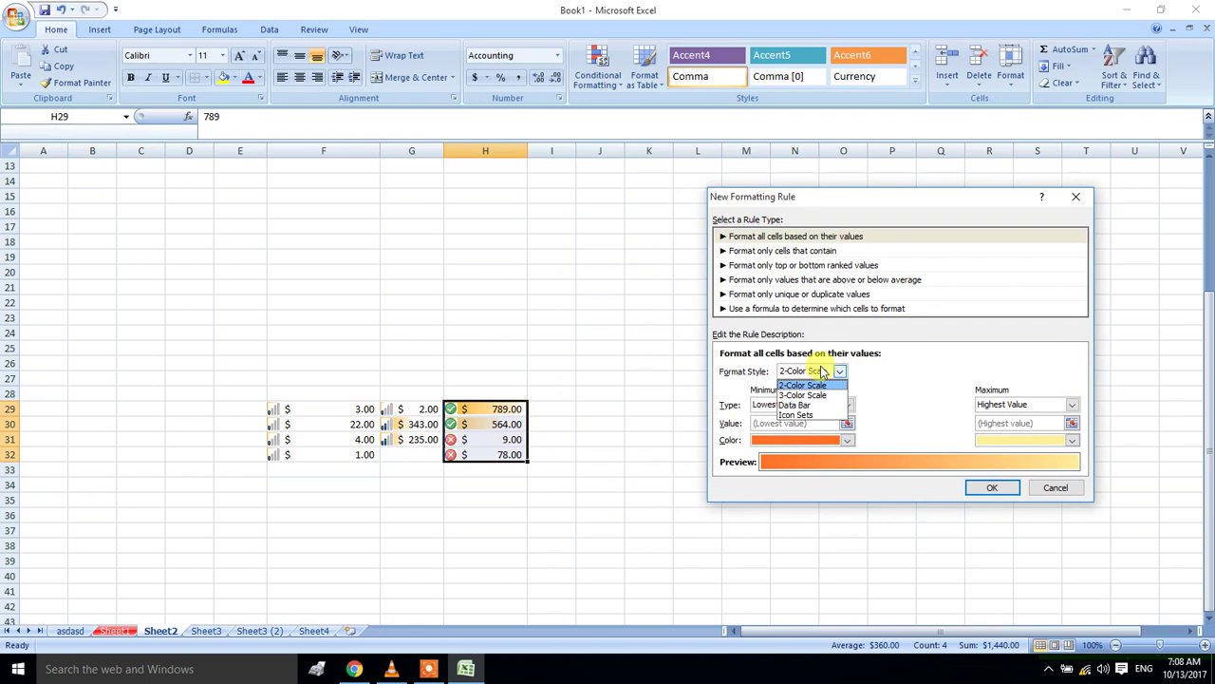
click(823, 371)
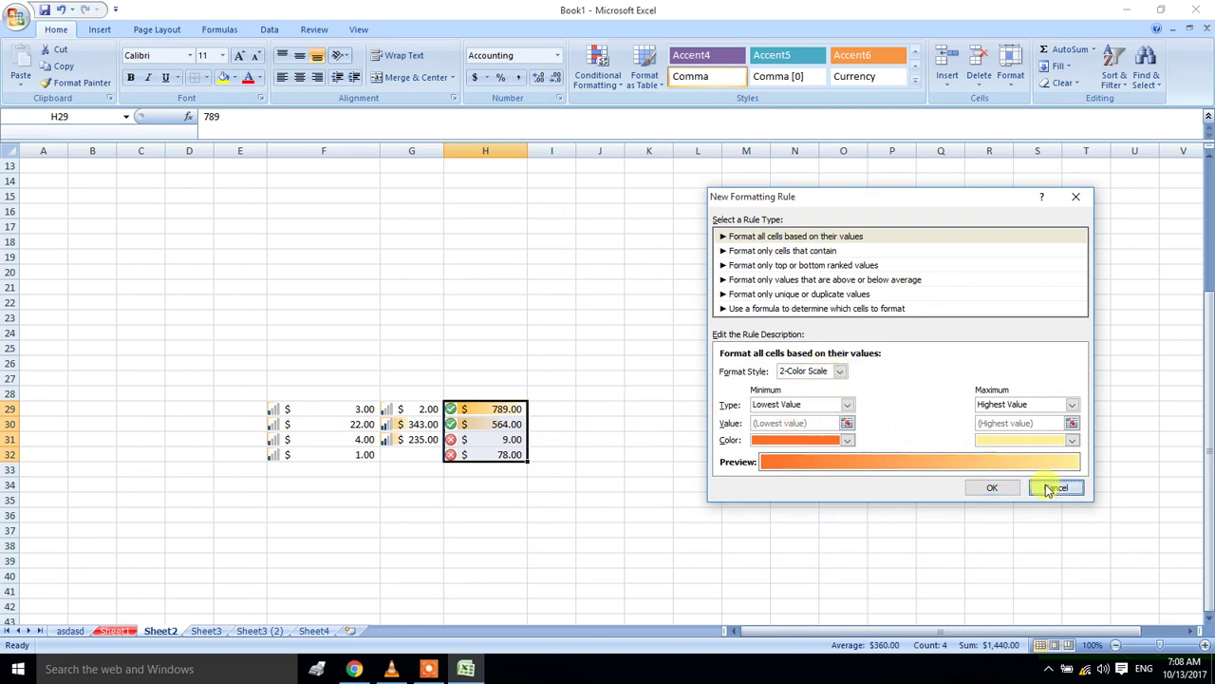
click(1051, 488)
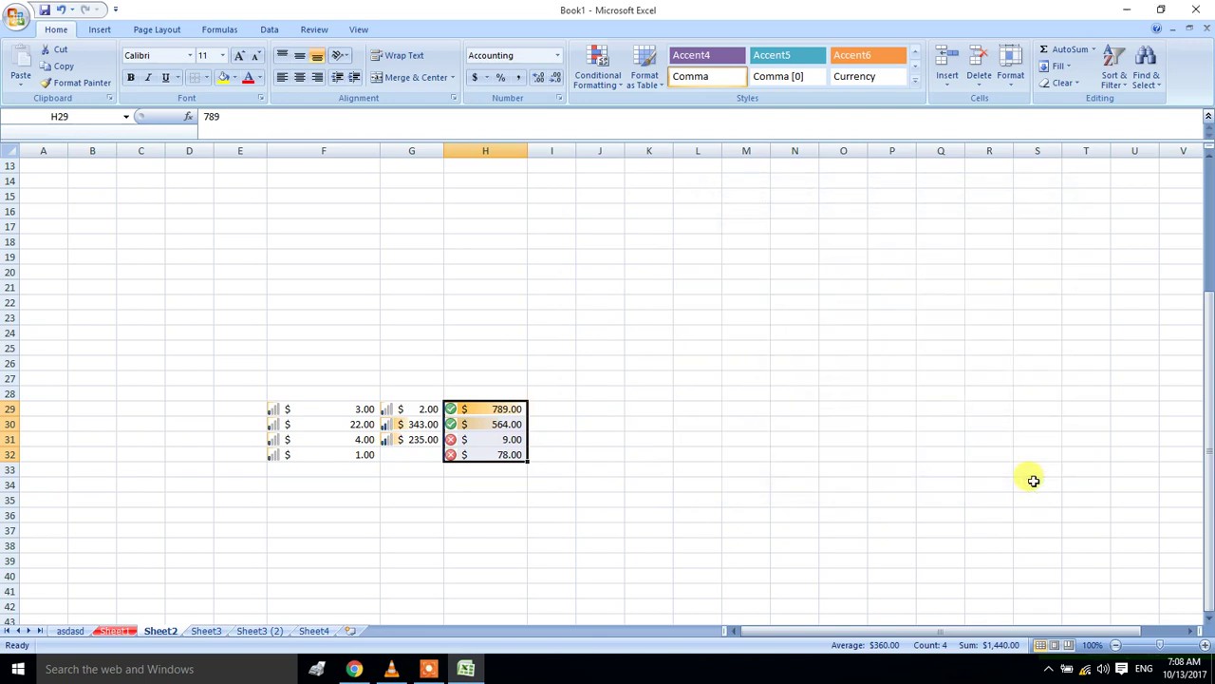
click(653, 287)
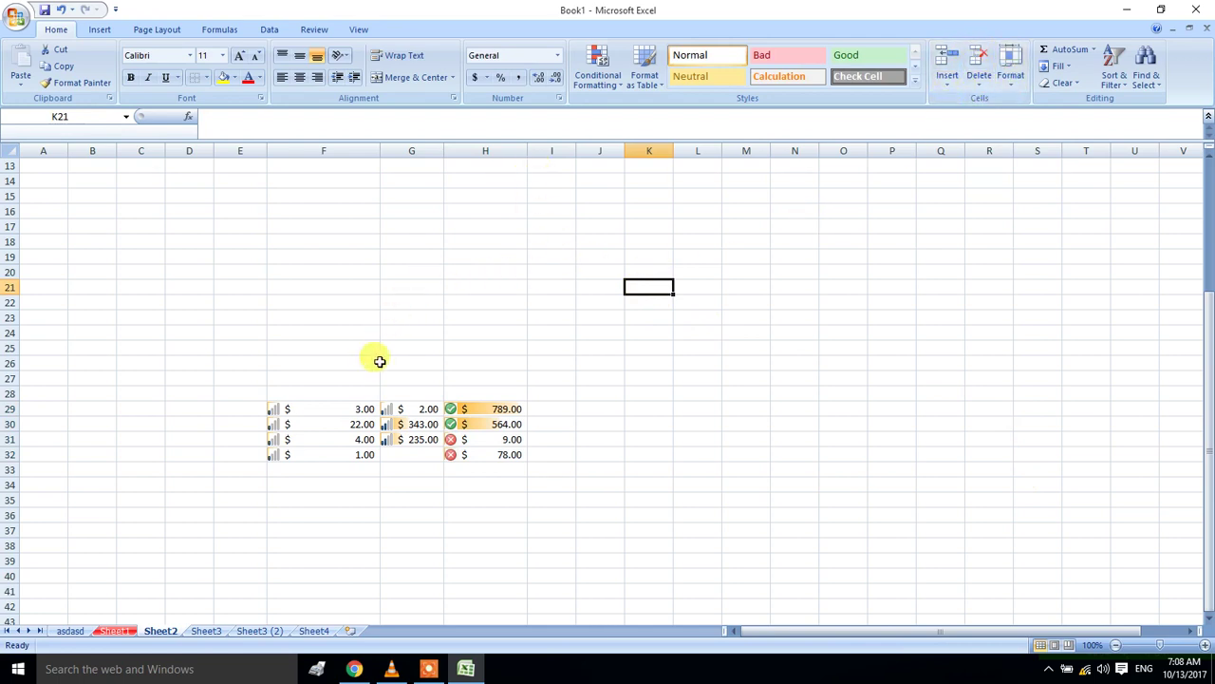
Enter ewrwqer in cell F19 and delete the empty sheet rows 20 to 28 below it
click(292, 258)
text(ewrwqer)
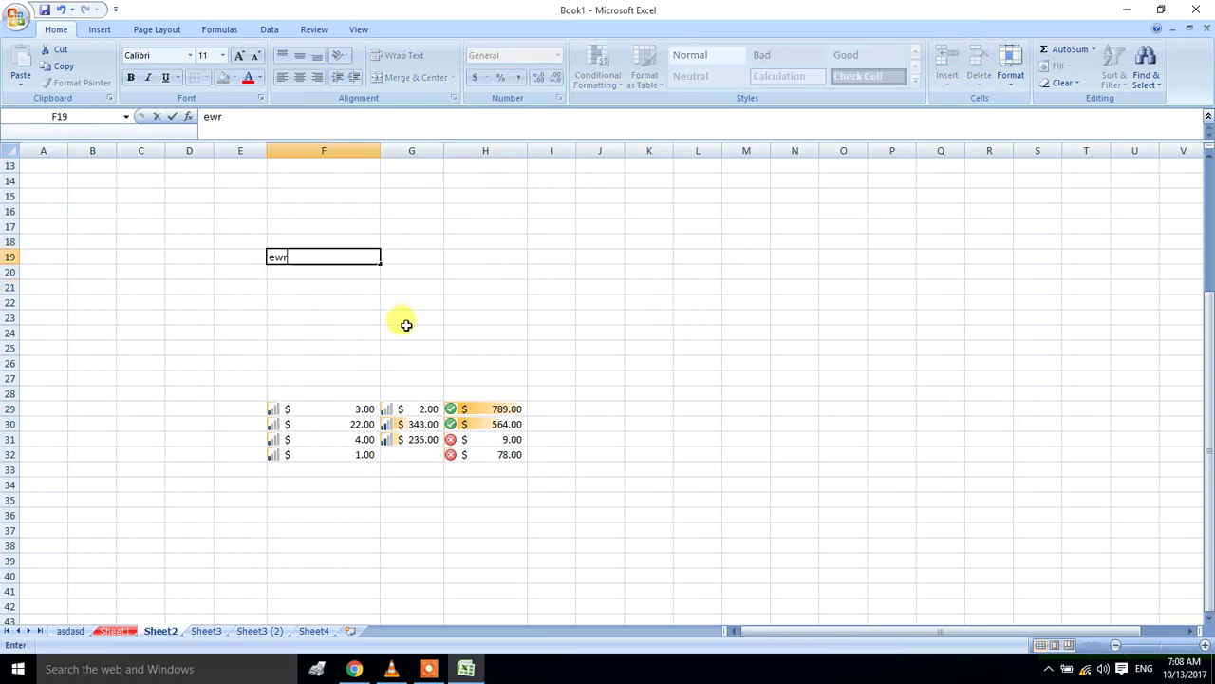
click(512, 271)
drag(326, 274, 331, 391)
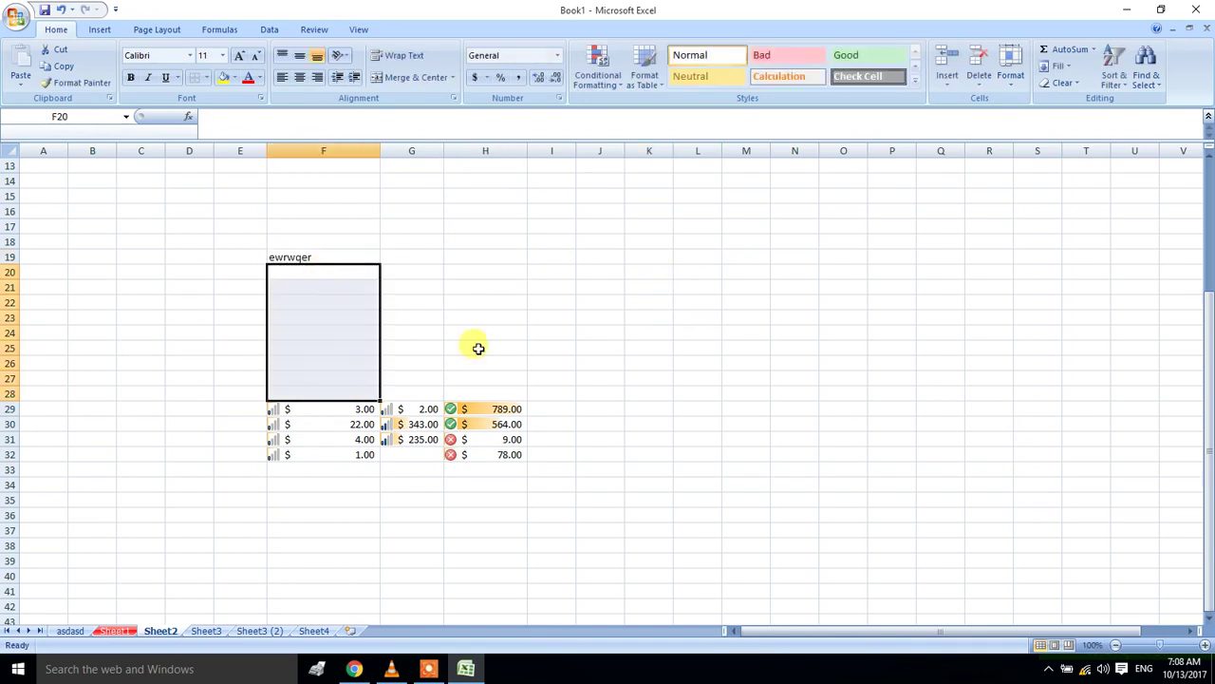
click(979, 78)
click(1025, 120)
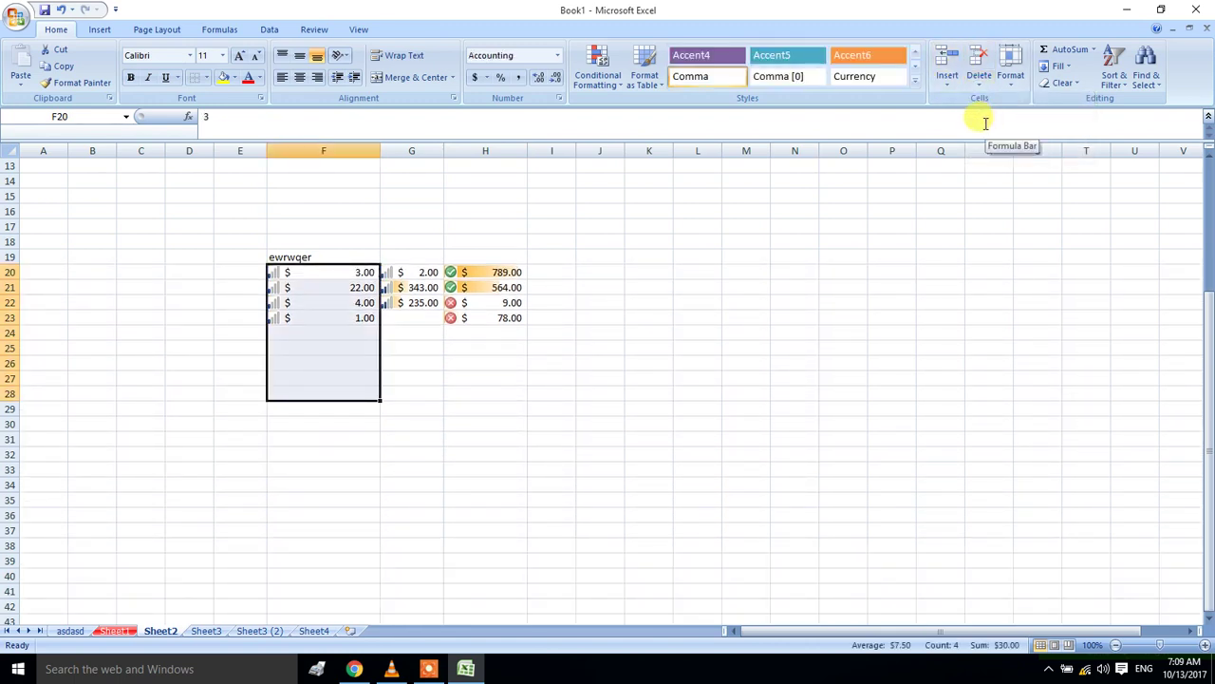
Enter dfsdf in cell N17 and delete the empty sheet columns I to M before it
click(791, 224)
text(dfsdf)
drag(564, 230, 765, 230)
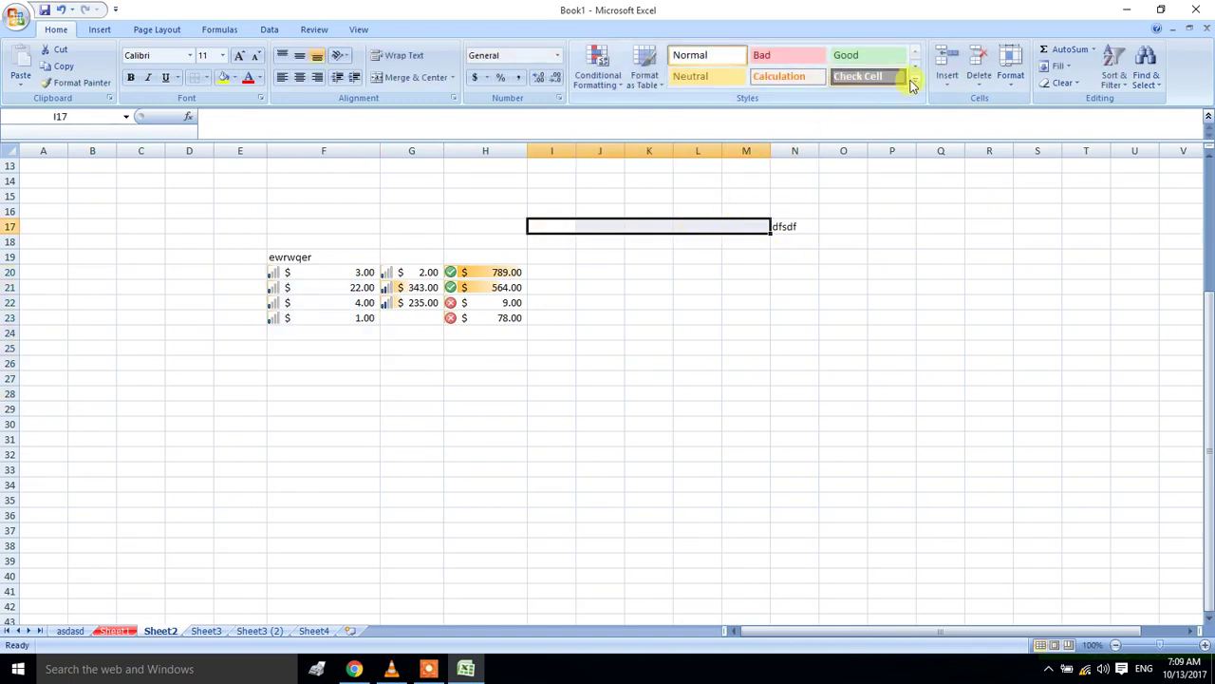
click(980, 76)
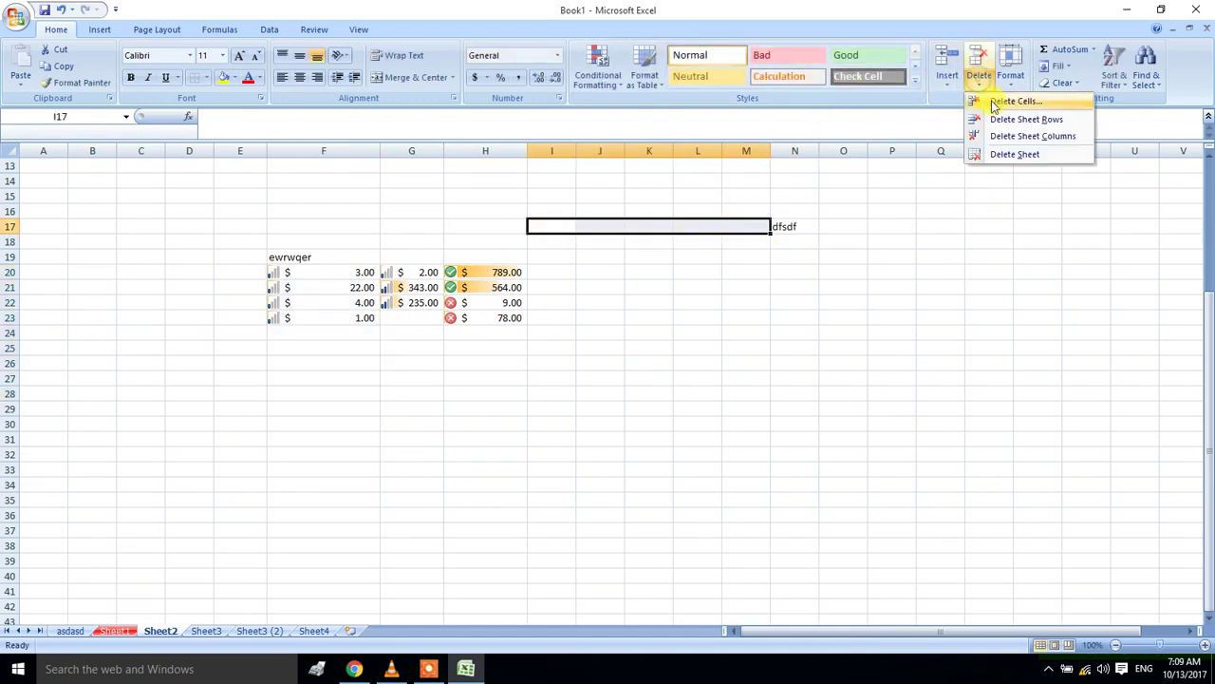
click(1023, 139)
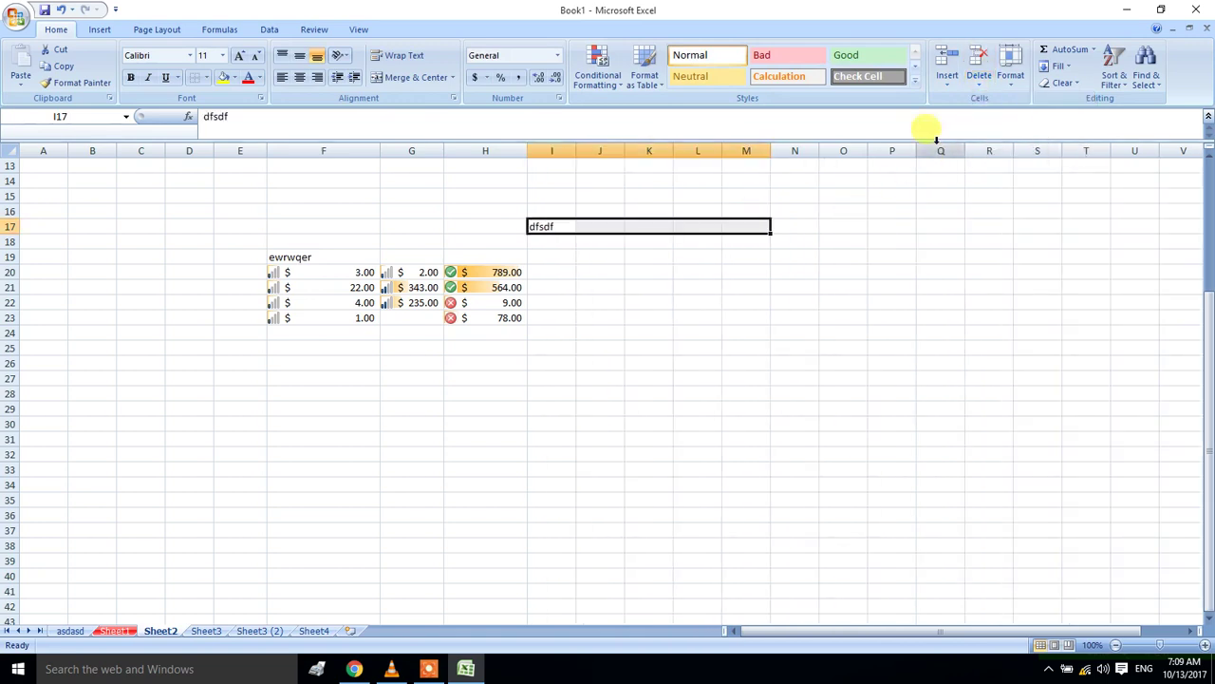
Insert a blank column before column G
click(978, 84)
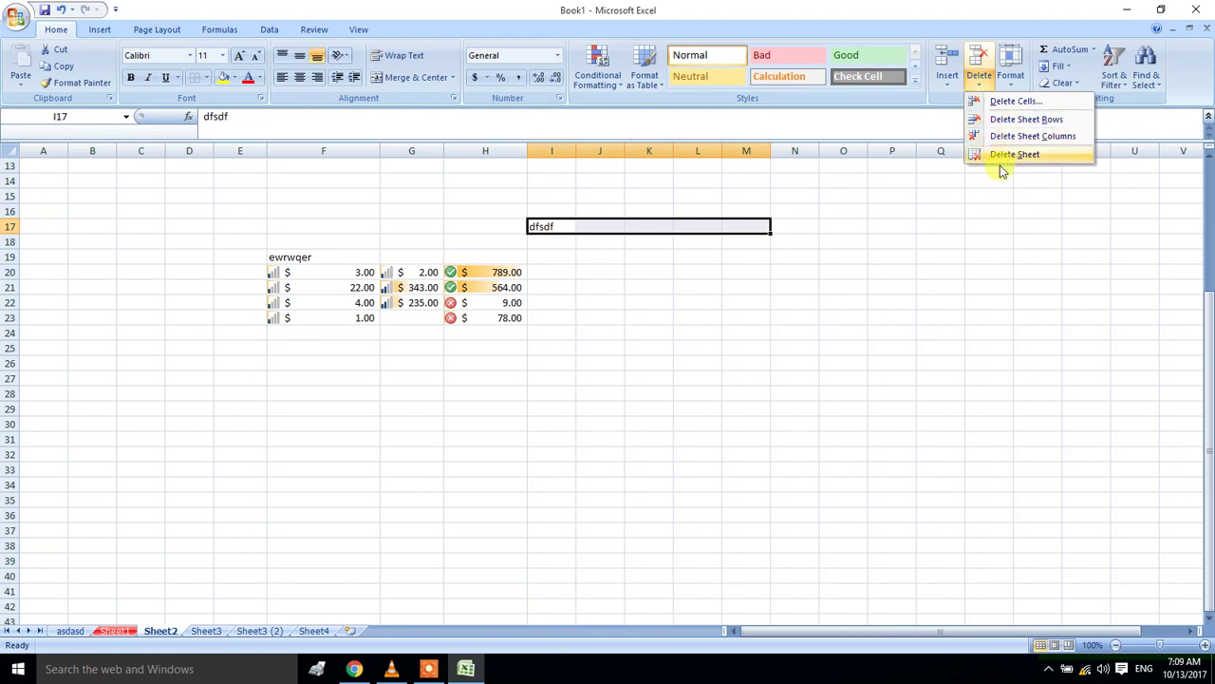
click(948, 80)
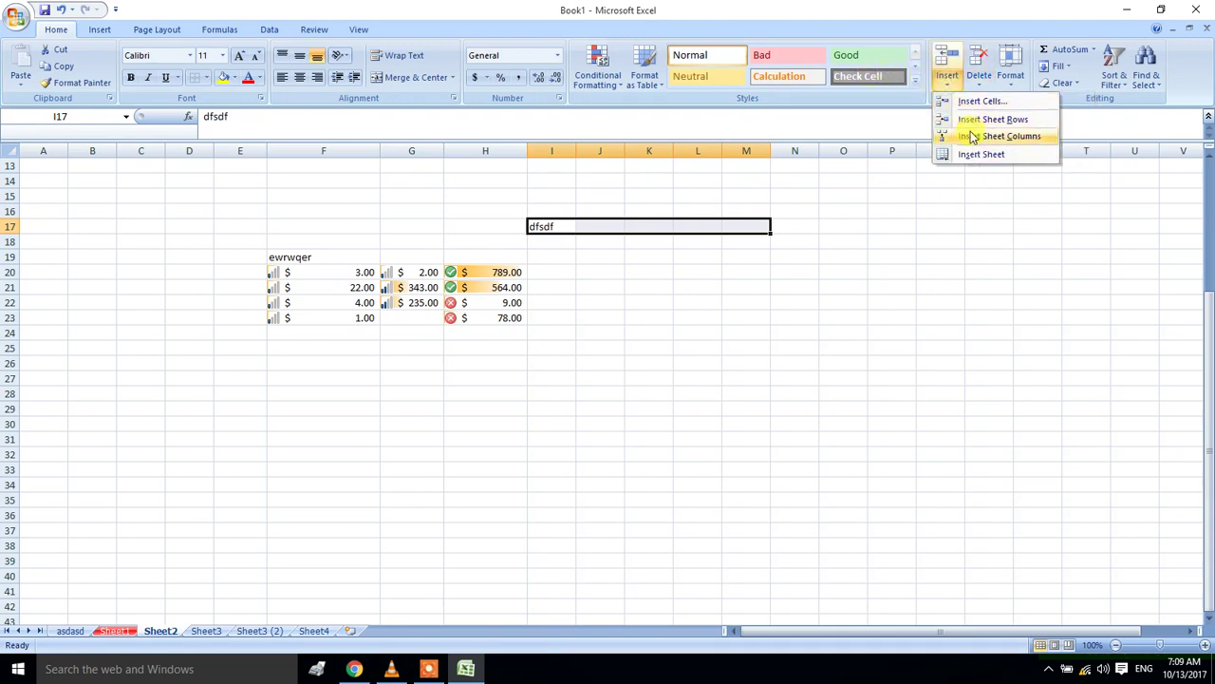
click(411, 150)
right_click(411, 150)
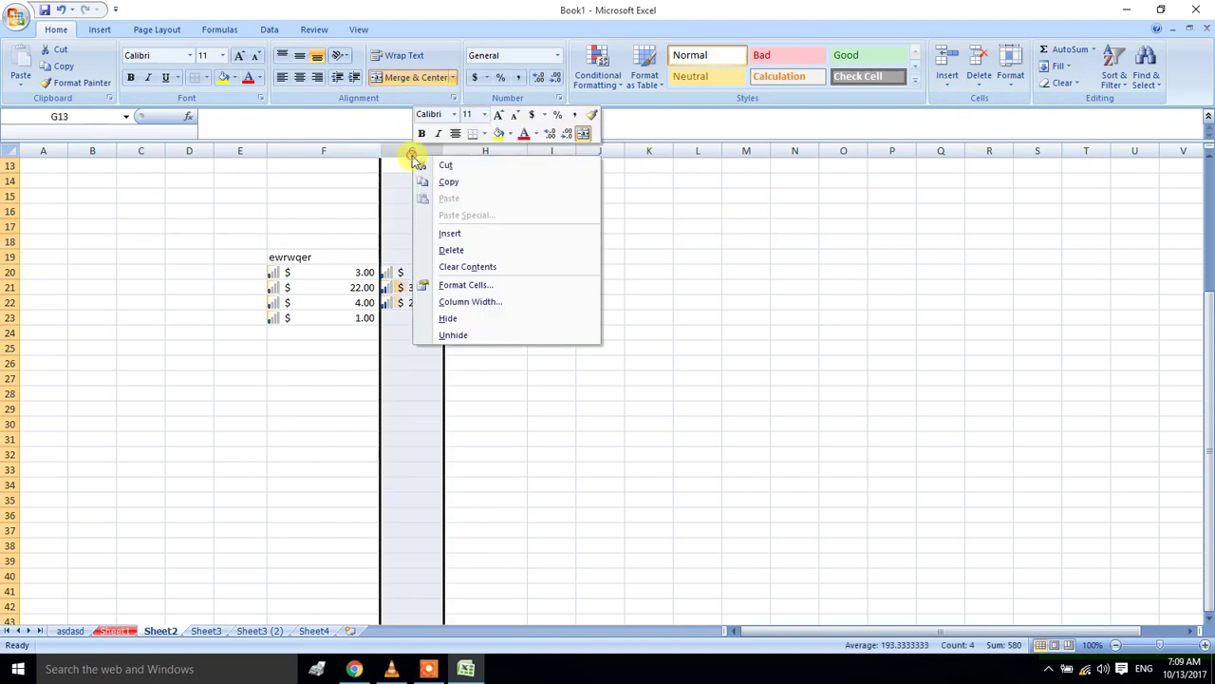
click(456, 226)
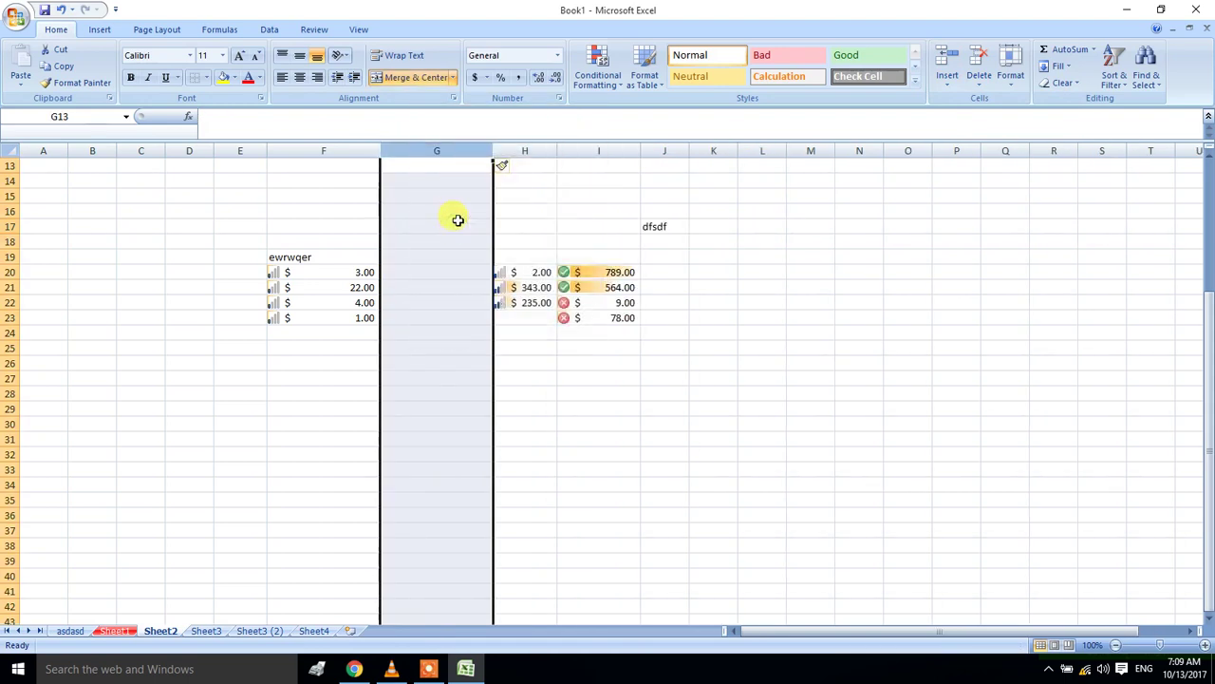
Insert a blank row above row 23
click(12, 317)
right_click(9, 321)
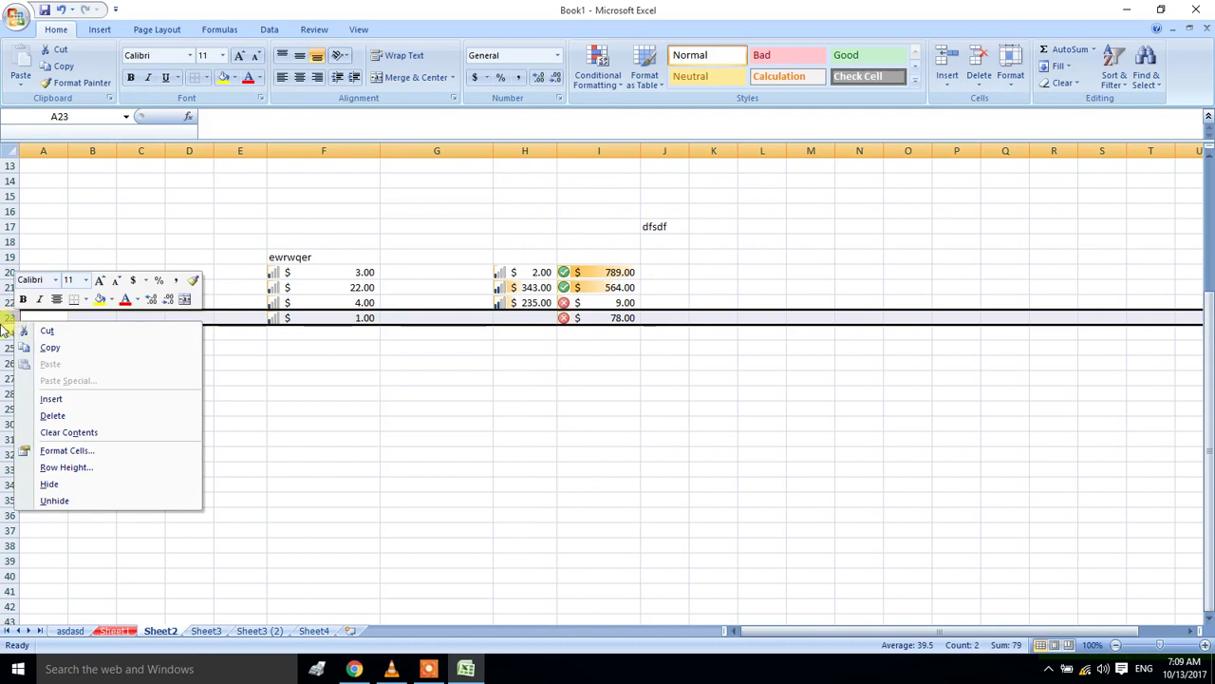
click(92, 399)
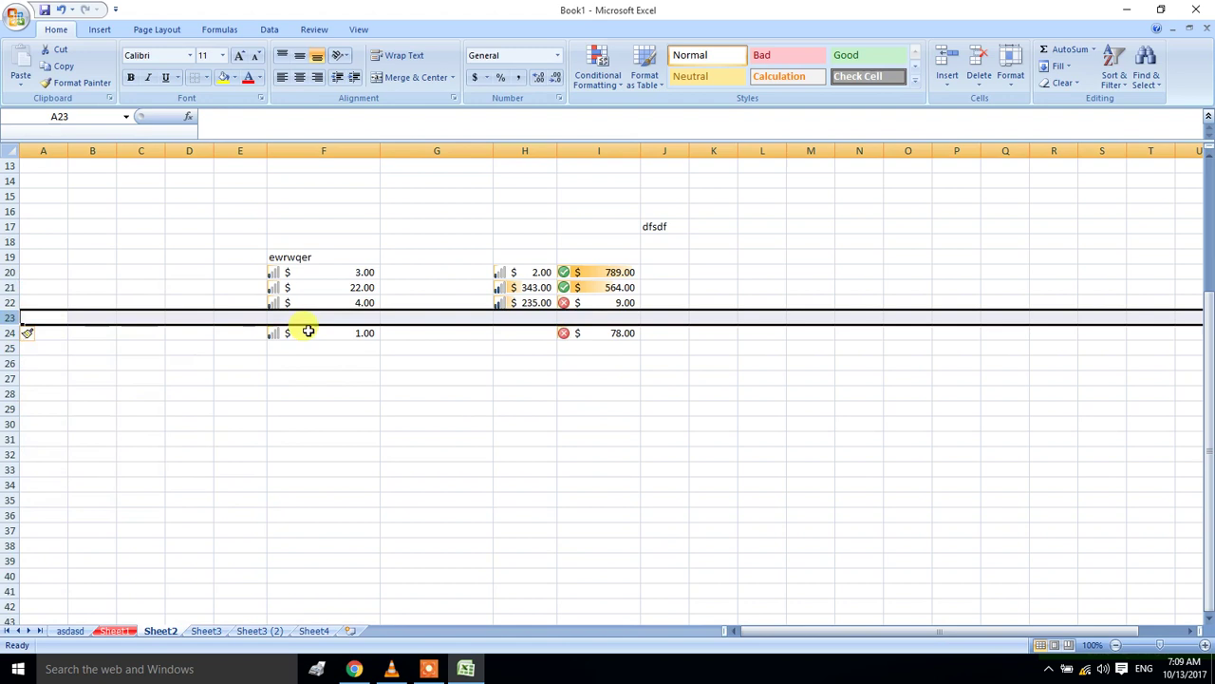
click(453, 421)
click(674, 292)
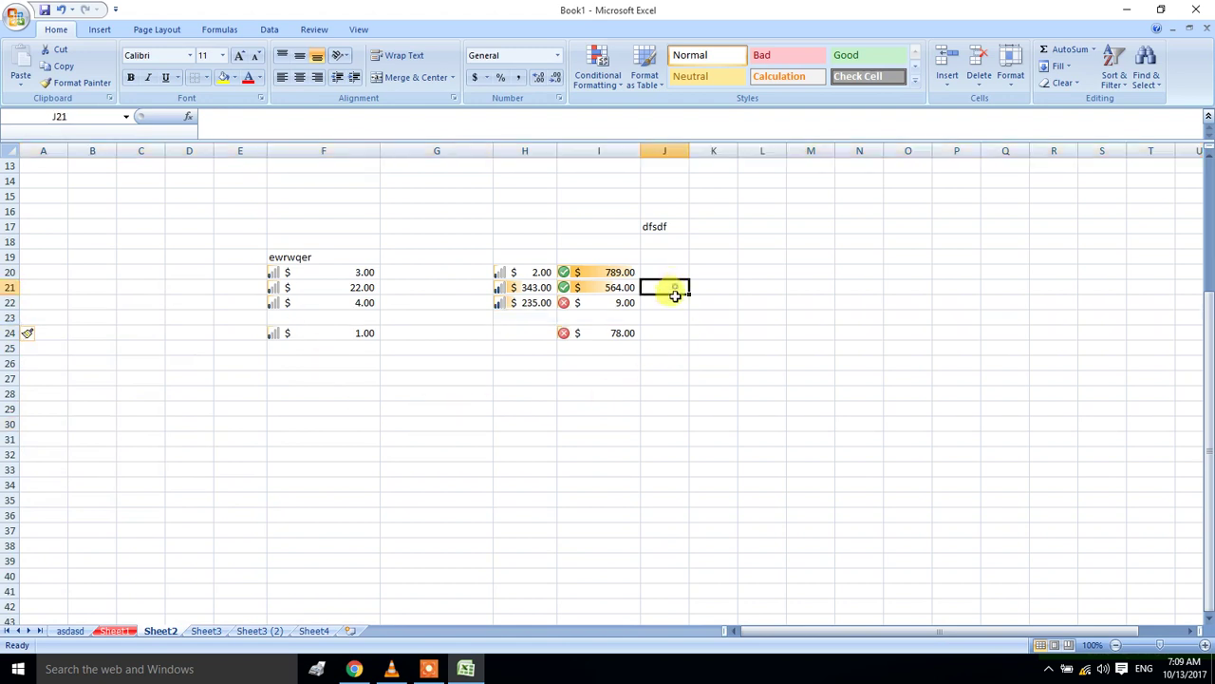
Insert three entire blank rows at cells J21 to J23
drag(674, 295, 670, 313)
right_click(673, 314)
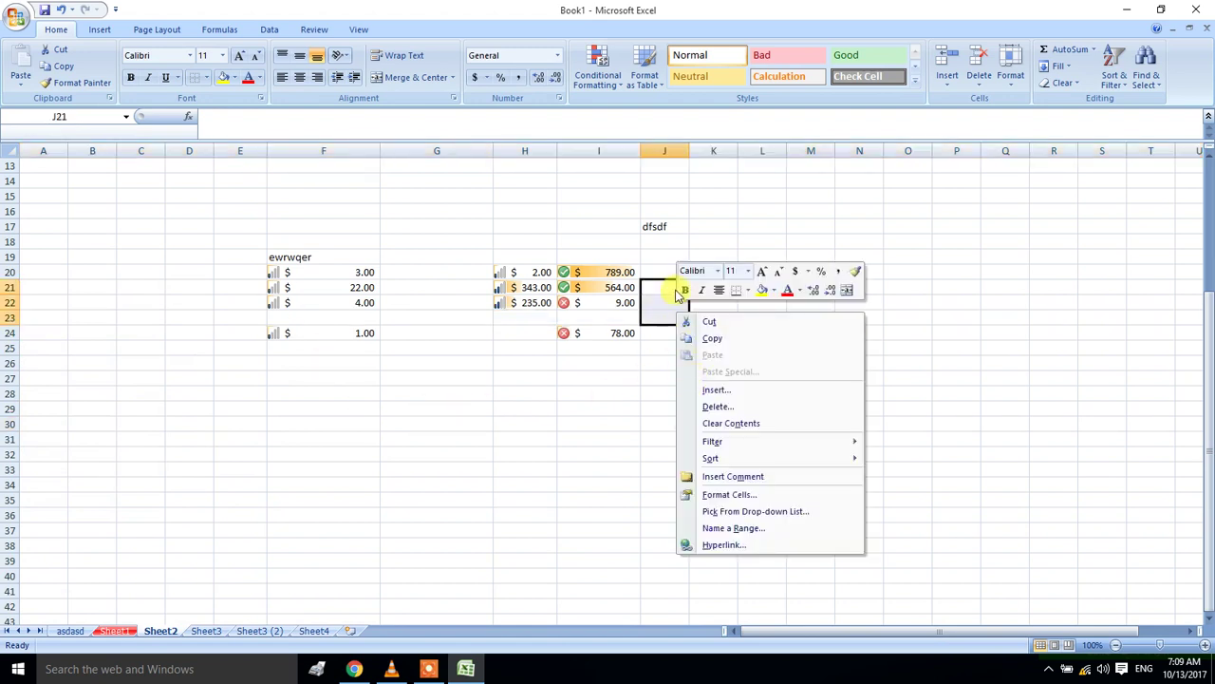
click(711, 389)
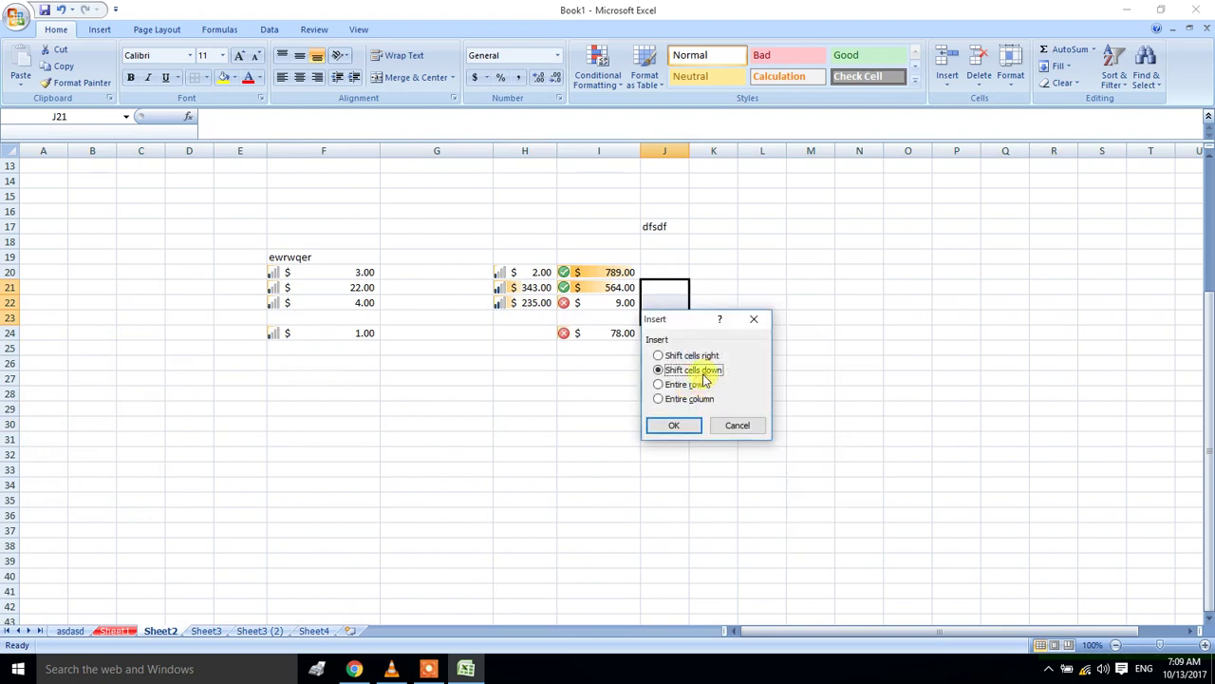
click(684, 385)
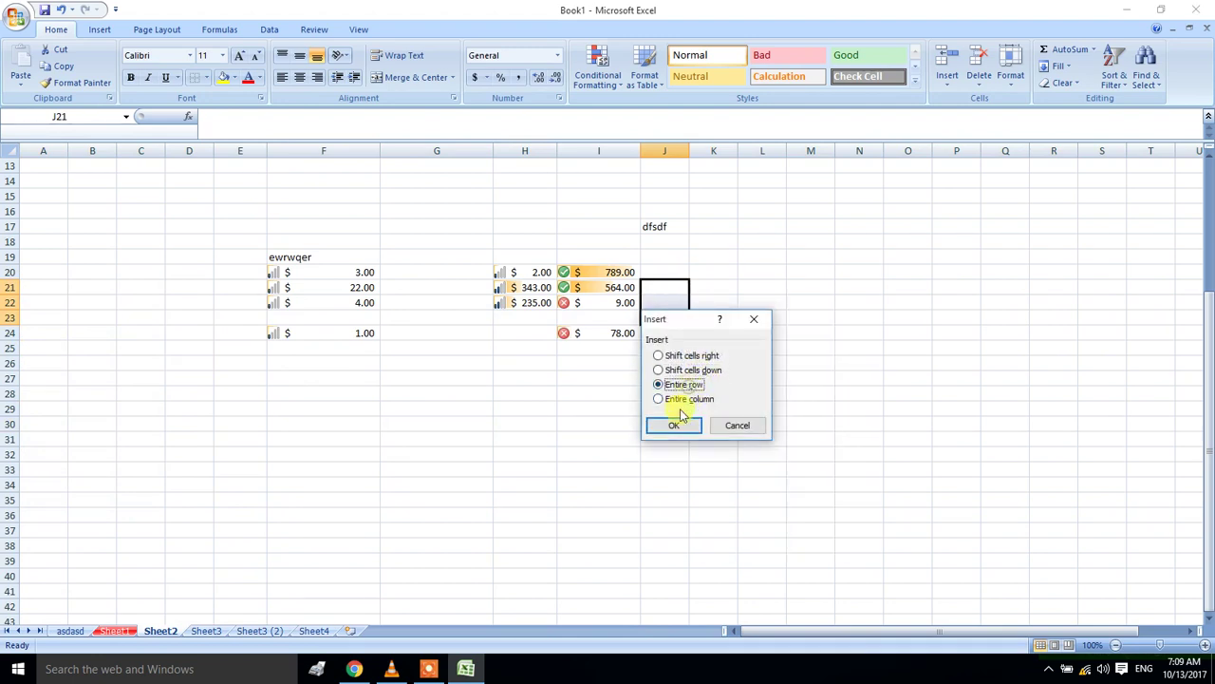
click(676, 423)
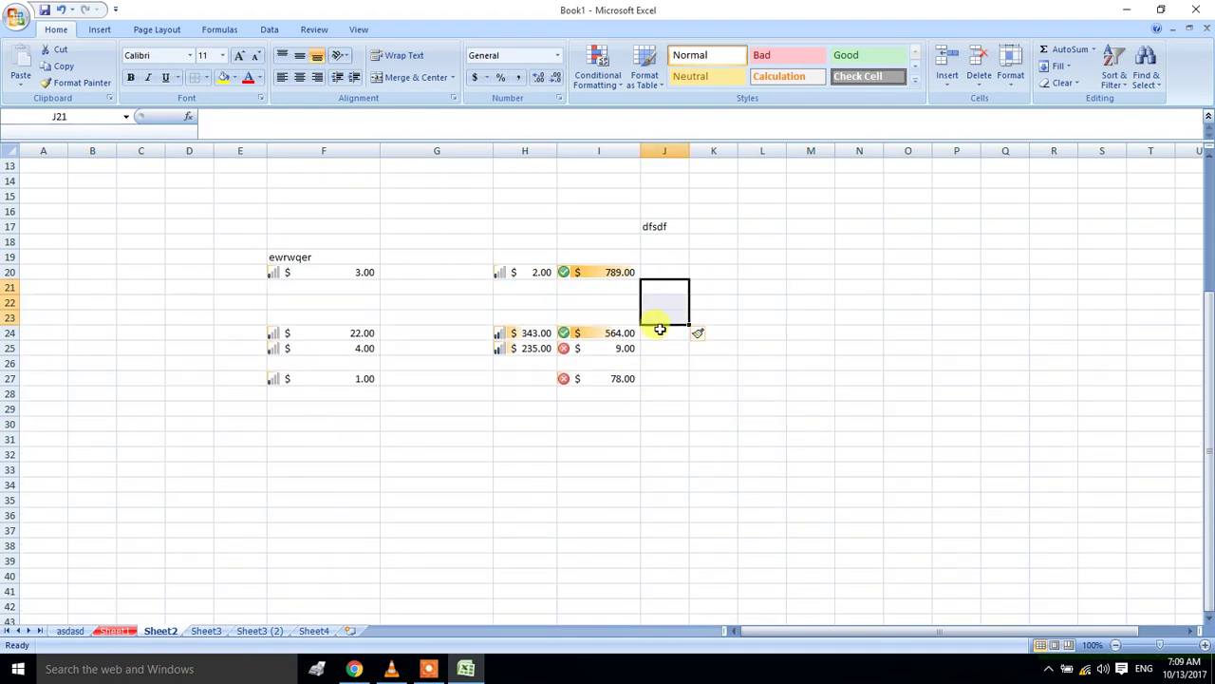
drag(813, 194, 864, 476)
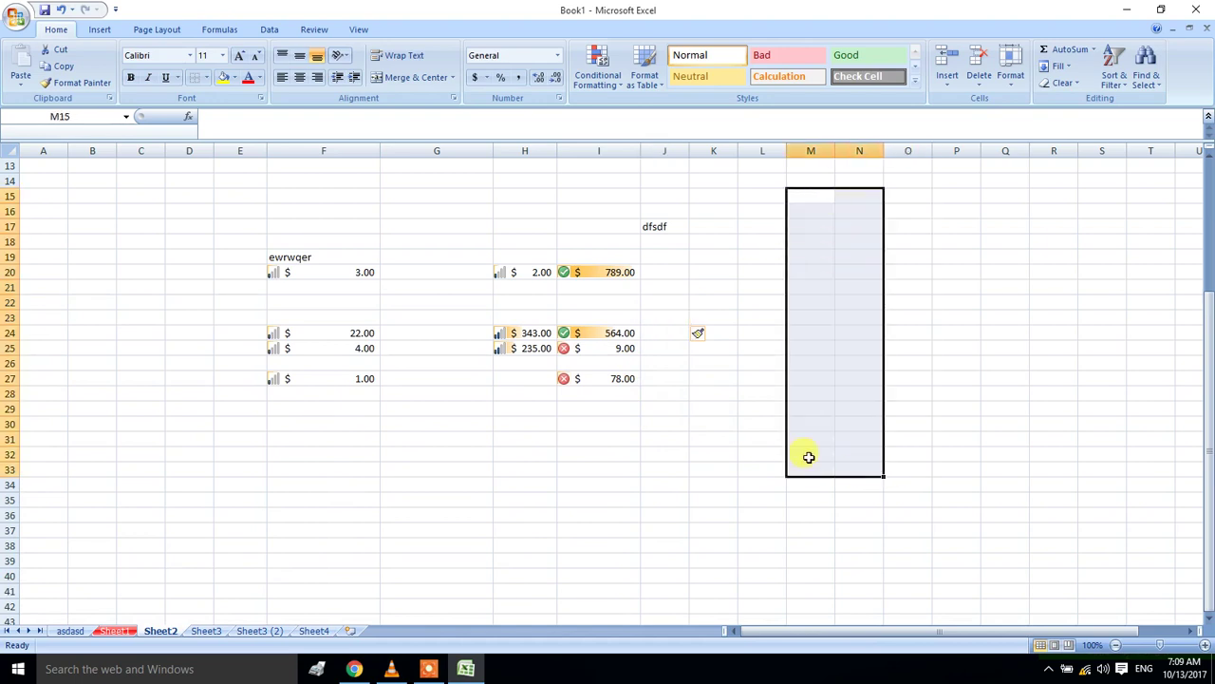
Insert a blank sheet row above row 25
click(468, 348)
click(961, 87)
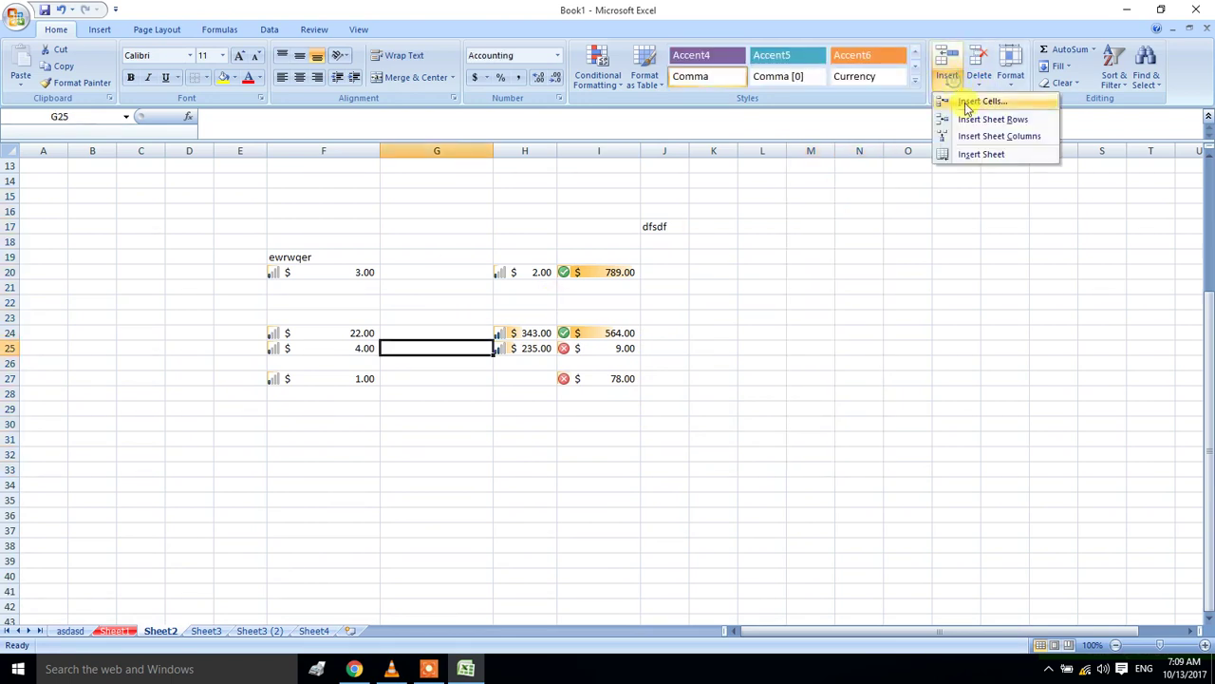
click(1016, 120)
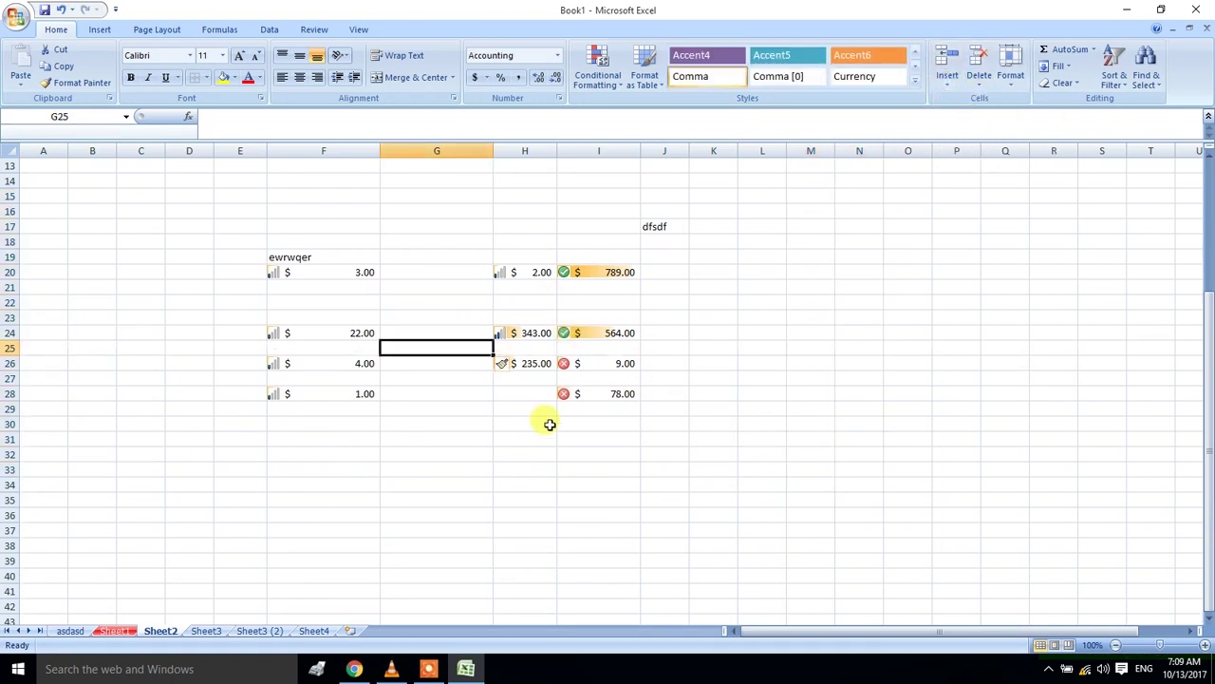
Insert a blank sheet column before column H
click(513, 377)
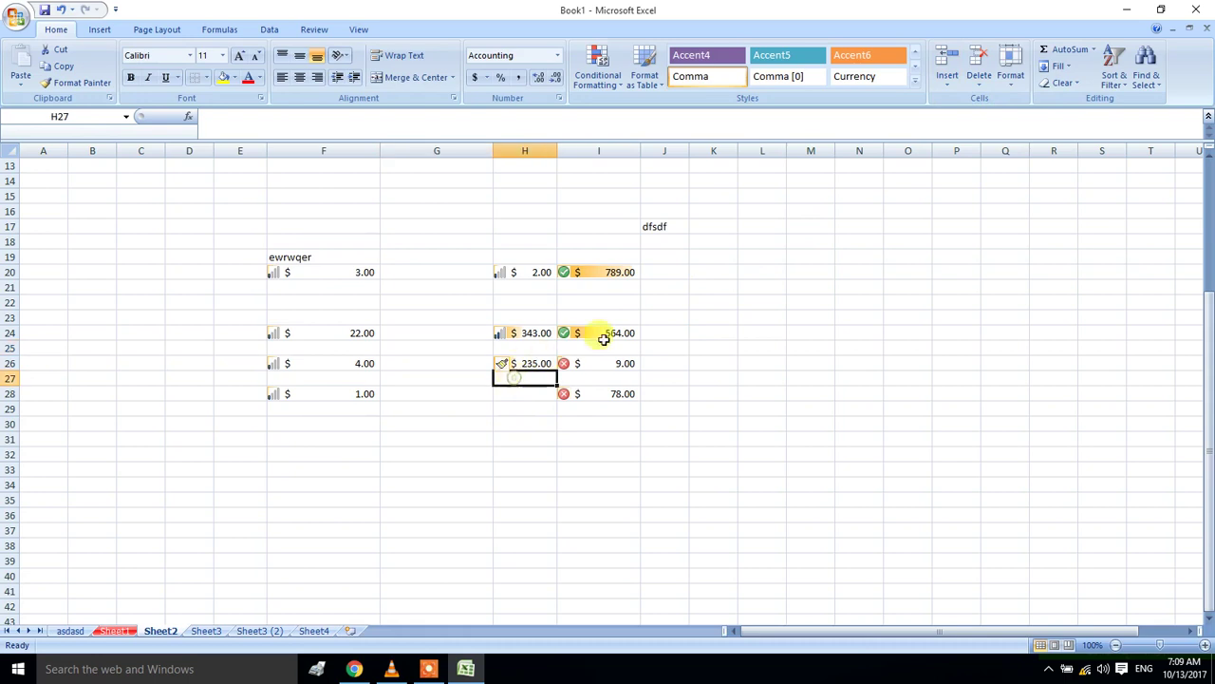
click(947, 85)
click(978, 136)
click(564, 342)
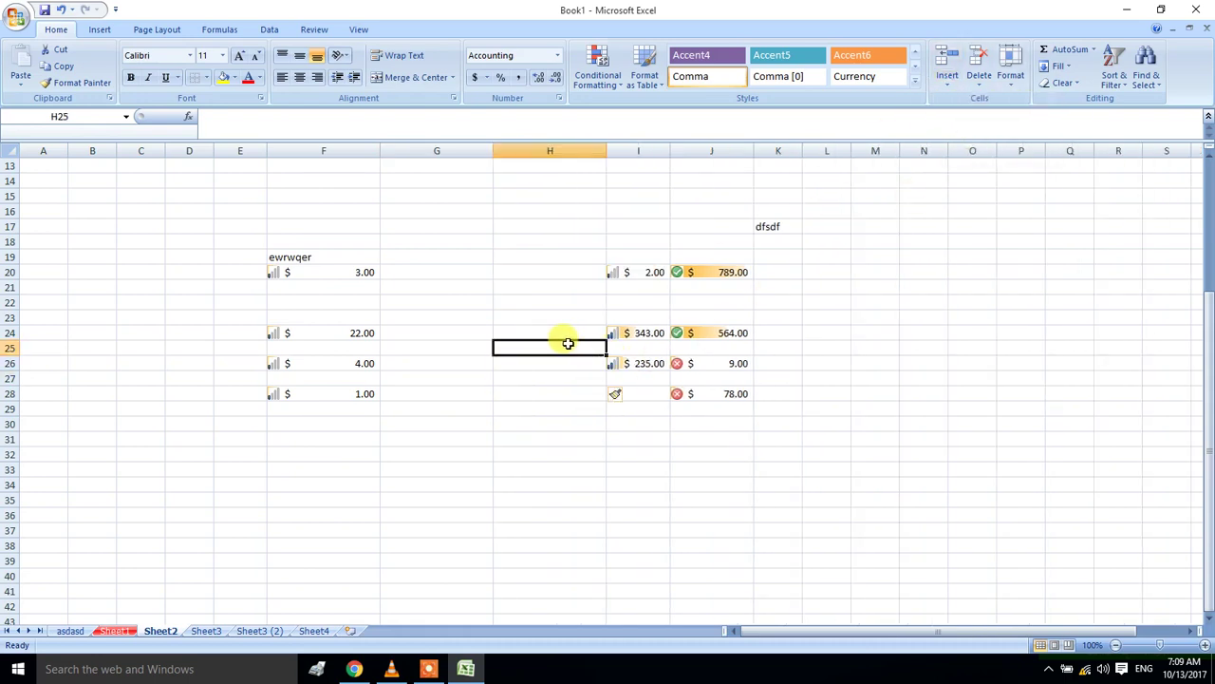
click(947, 84)
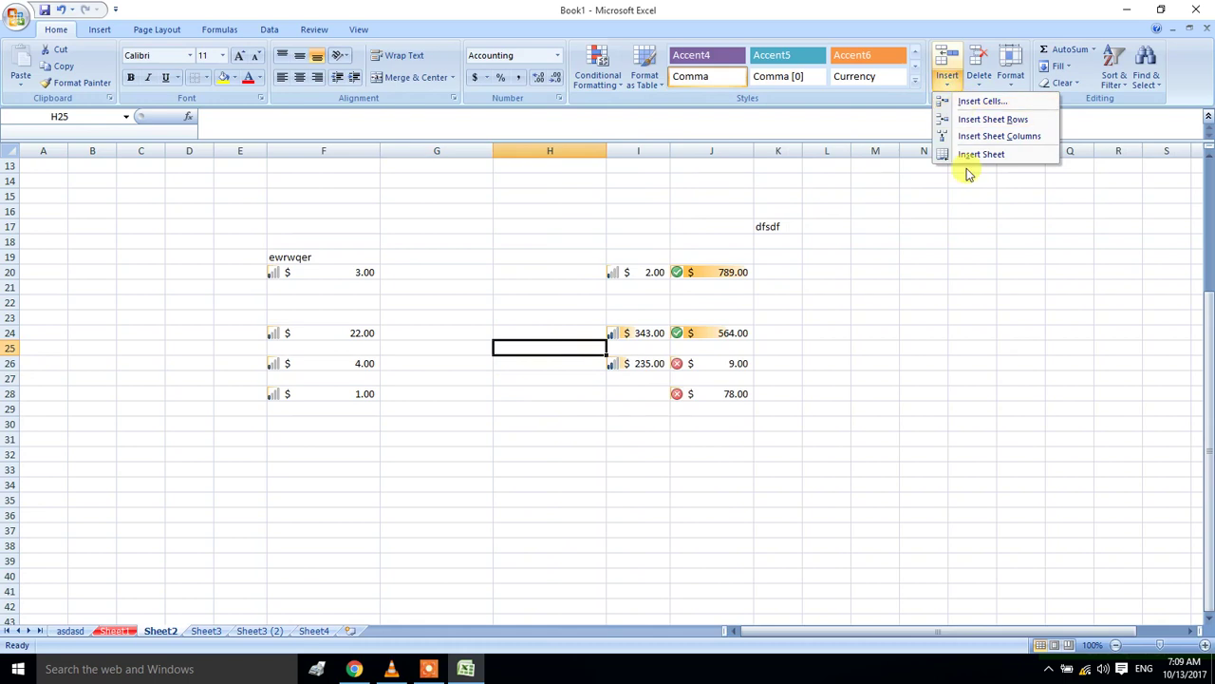
click(926, 380)
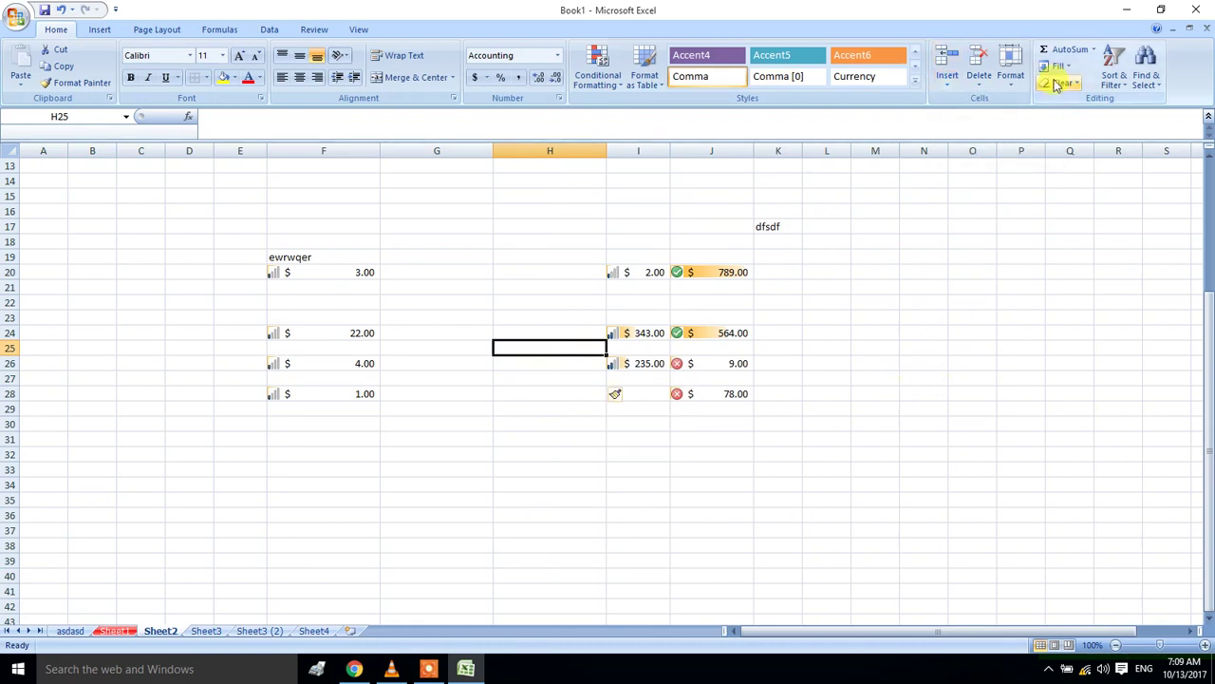
click(1014, 82)
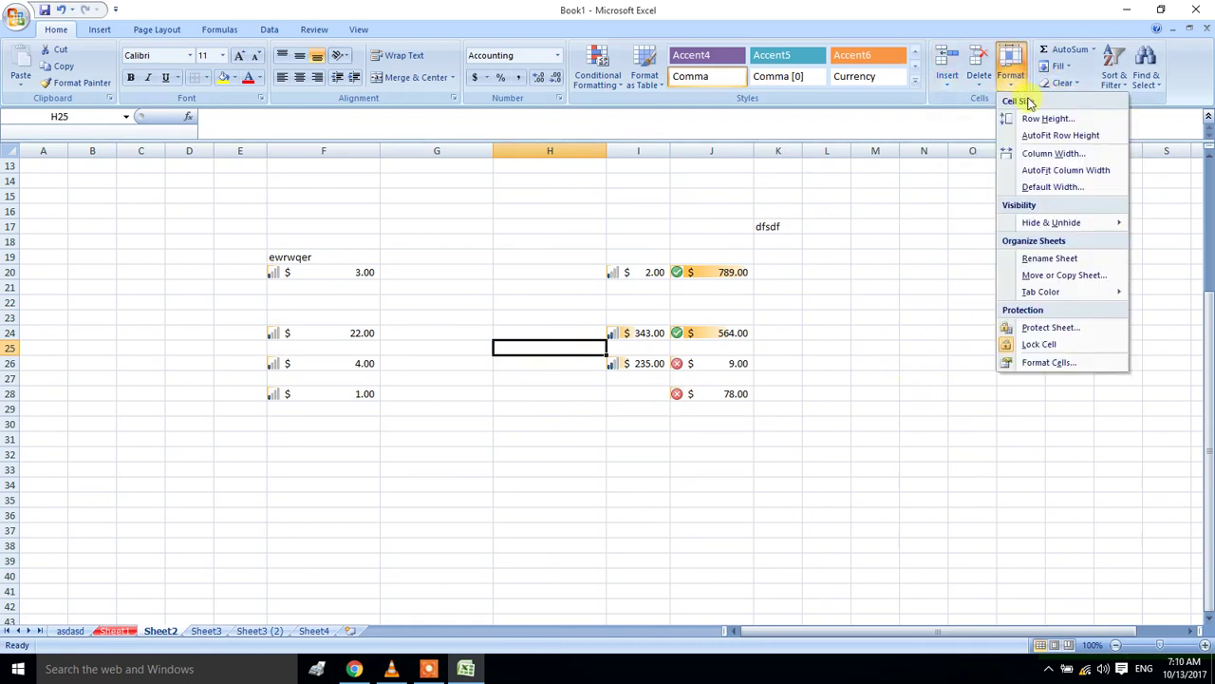
click(1069, 67)
click(1066, 70)
click(1111, 84)
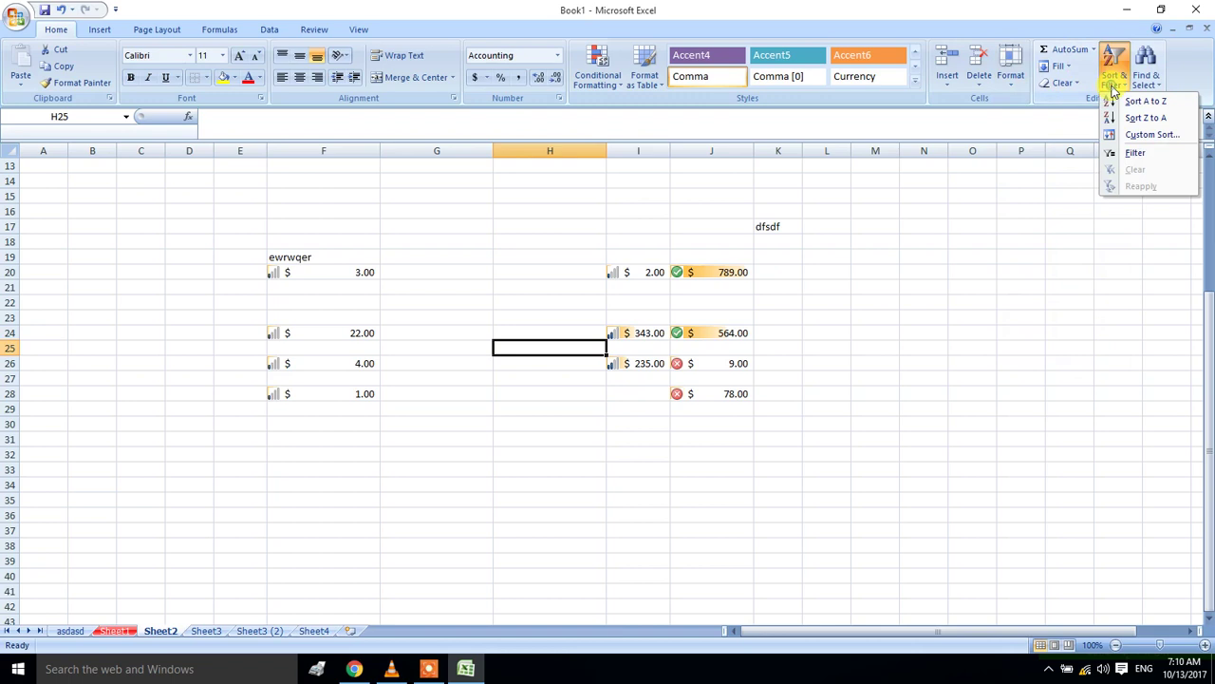
click(1145, 78)
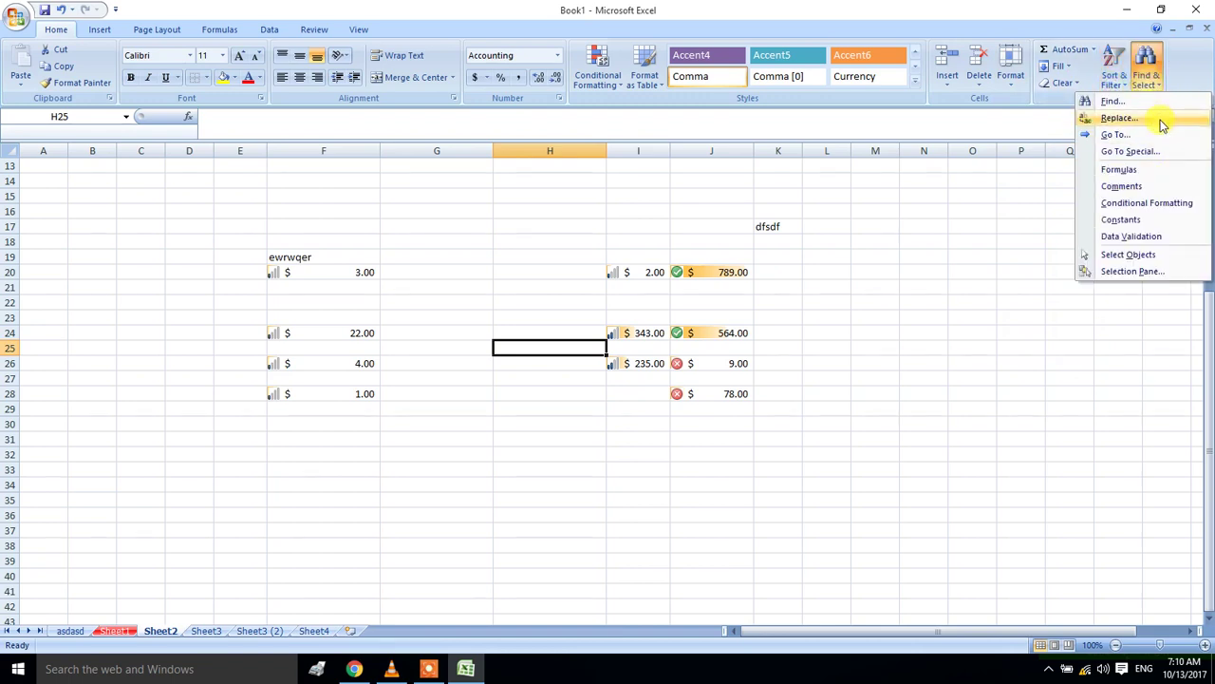
click(1145, 75)
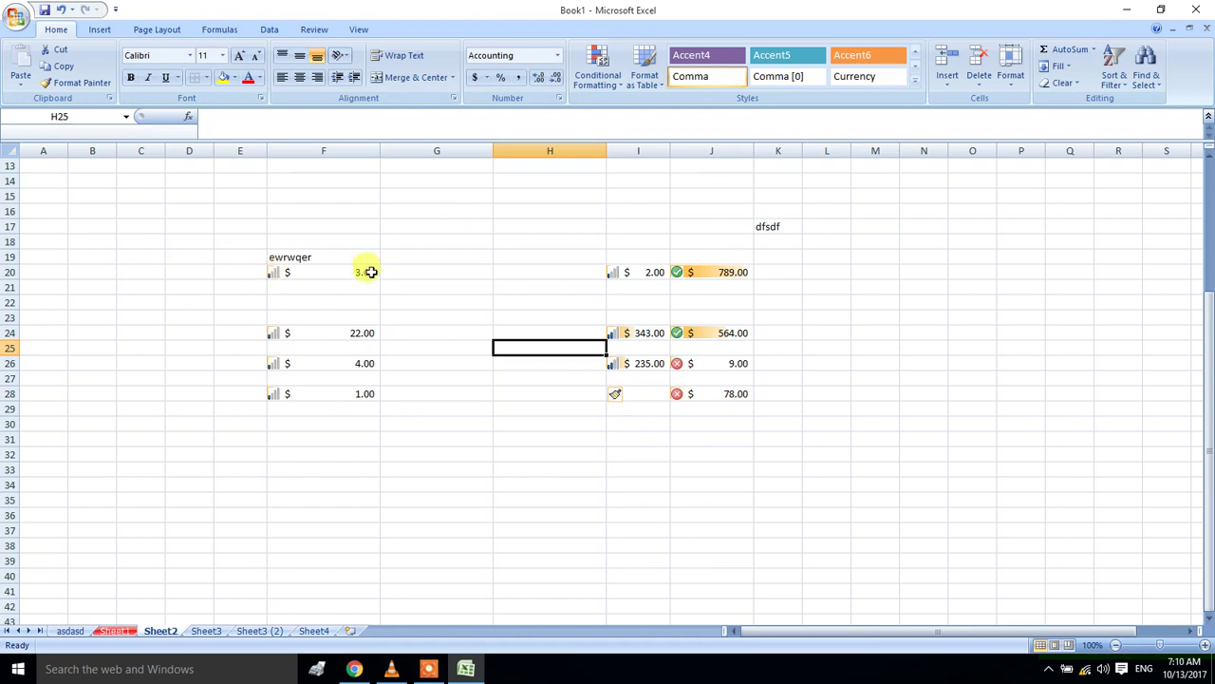
Select the range E17 to L30 around all the entered data
drag(238, 224, 814, 418)
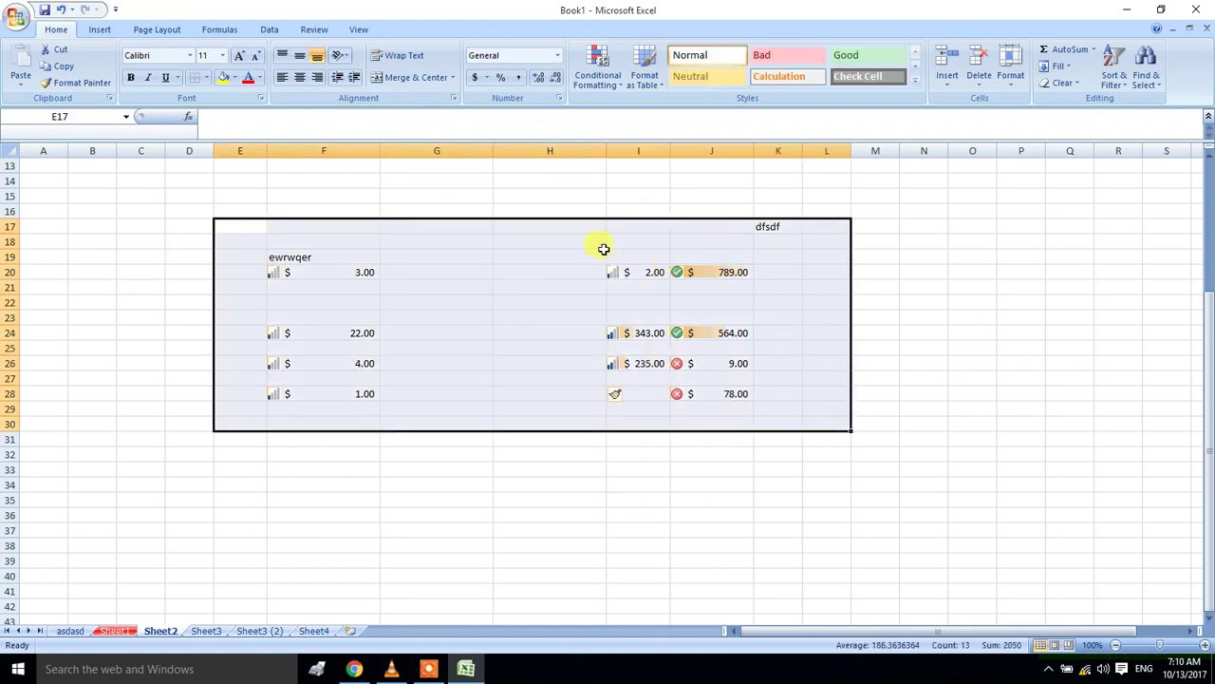